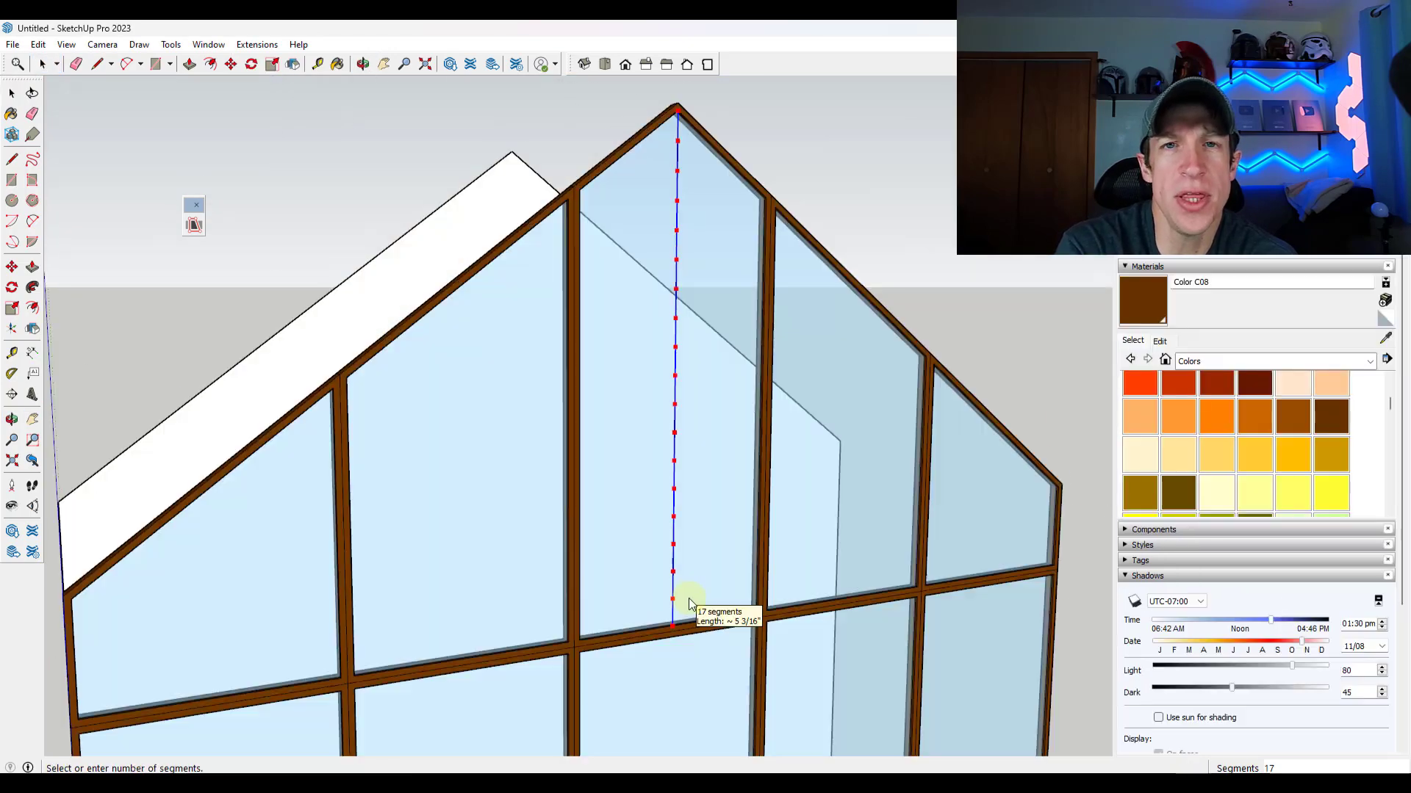
Divide the vertical centre line in the top middle pane into 17 segments and draw a short line beside it
left_click(689, 599)
scroll(689, 604, "up", 2)
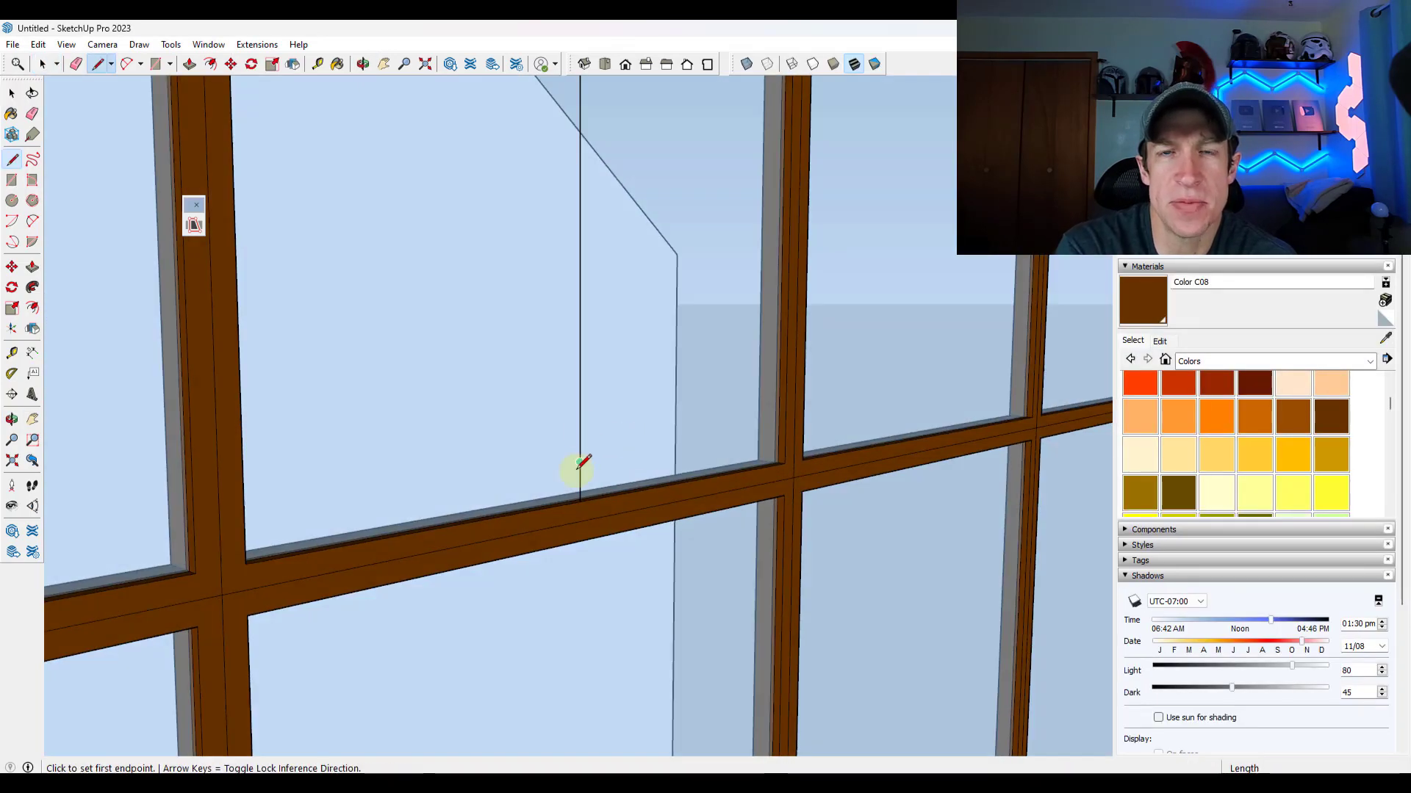
scroll(576, 424, "up", 4)
left_click(575, 422)
Select the entire horizontal slat and move it a short distance from its current position
scroll(579, 413, "up", 1)
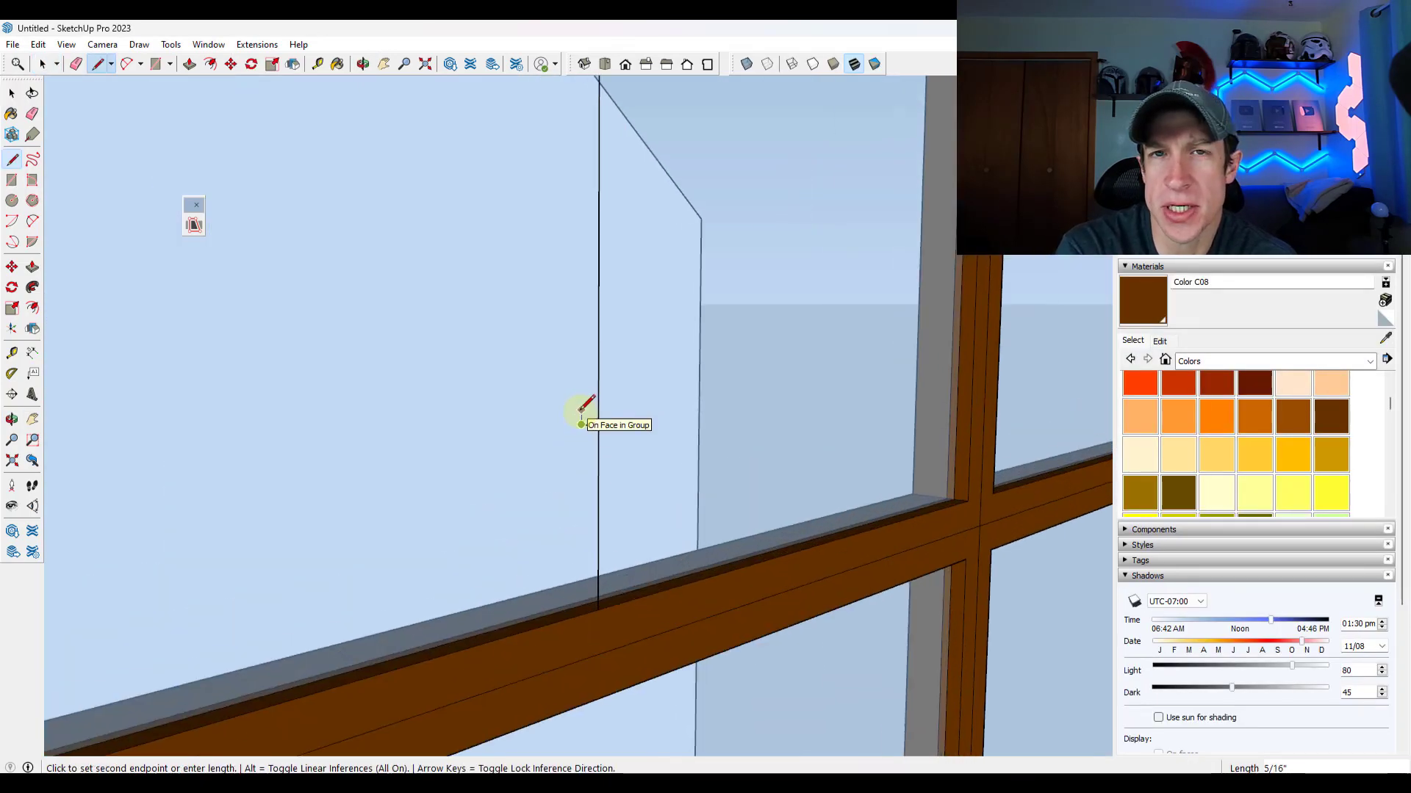
left_click(580, 413)
key("space")
Push/Pull the small slat profile sideways so it spans the window's width, with a distance of 7' 11"
key("p")
left_click(597, 420)
scroll(596, 421, "down", 5)
left_click(305, 444)
left_click(610, 422)
left_click(594, 441)
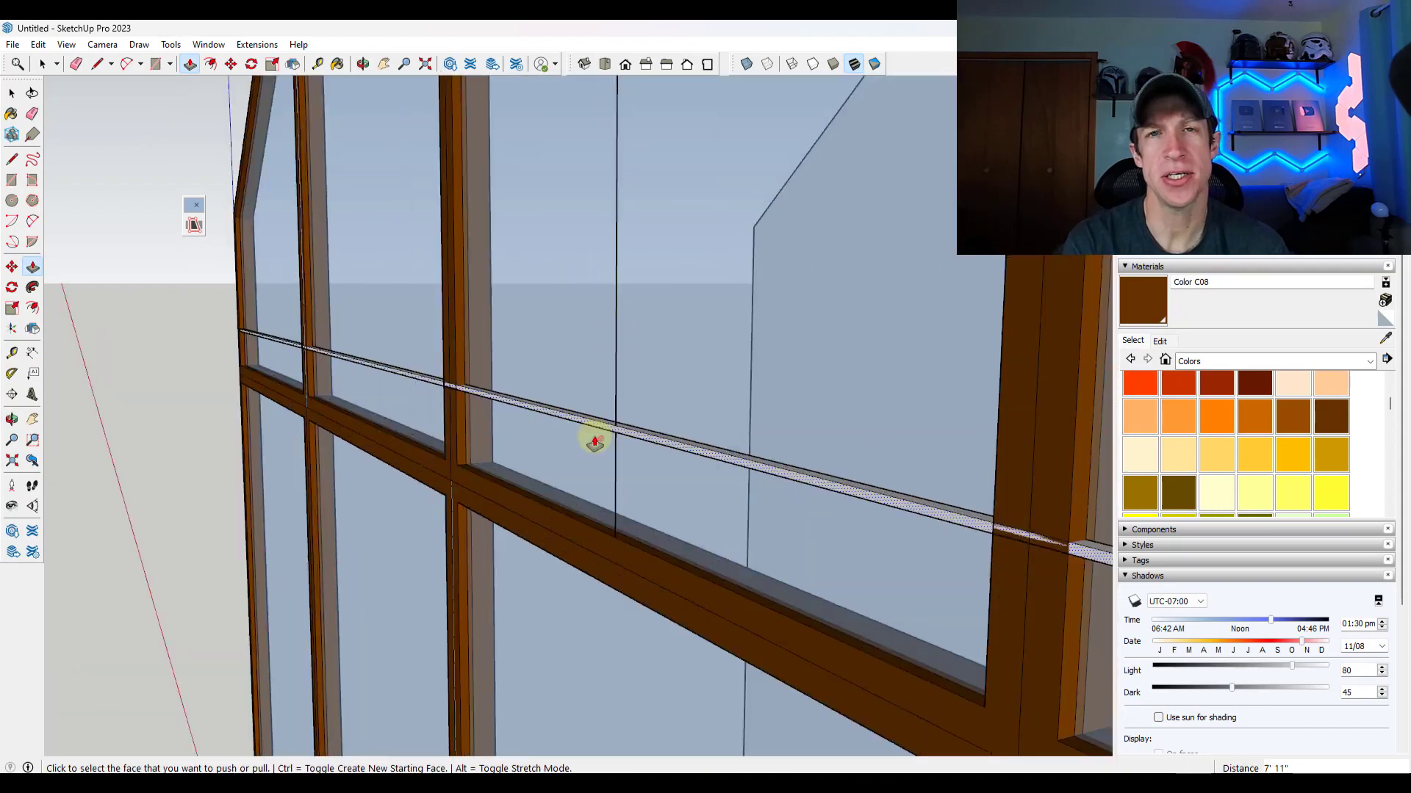
middle_click_drag(595, 441, 676, 478)
scroll(570, 447, "down", 3)
key("space")
triple_click(570, 448)
scroll(570, 448, "up", 4)
middle_click_drag(472, 499, 609, 533)
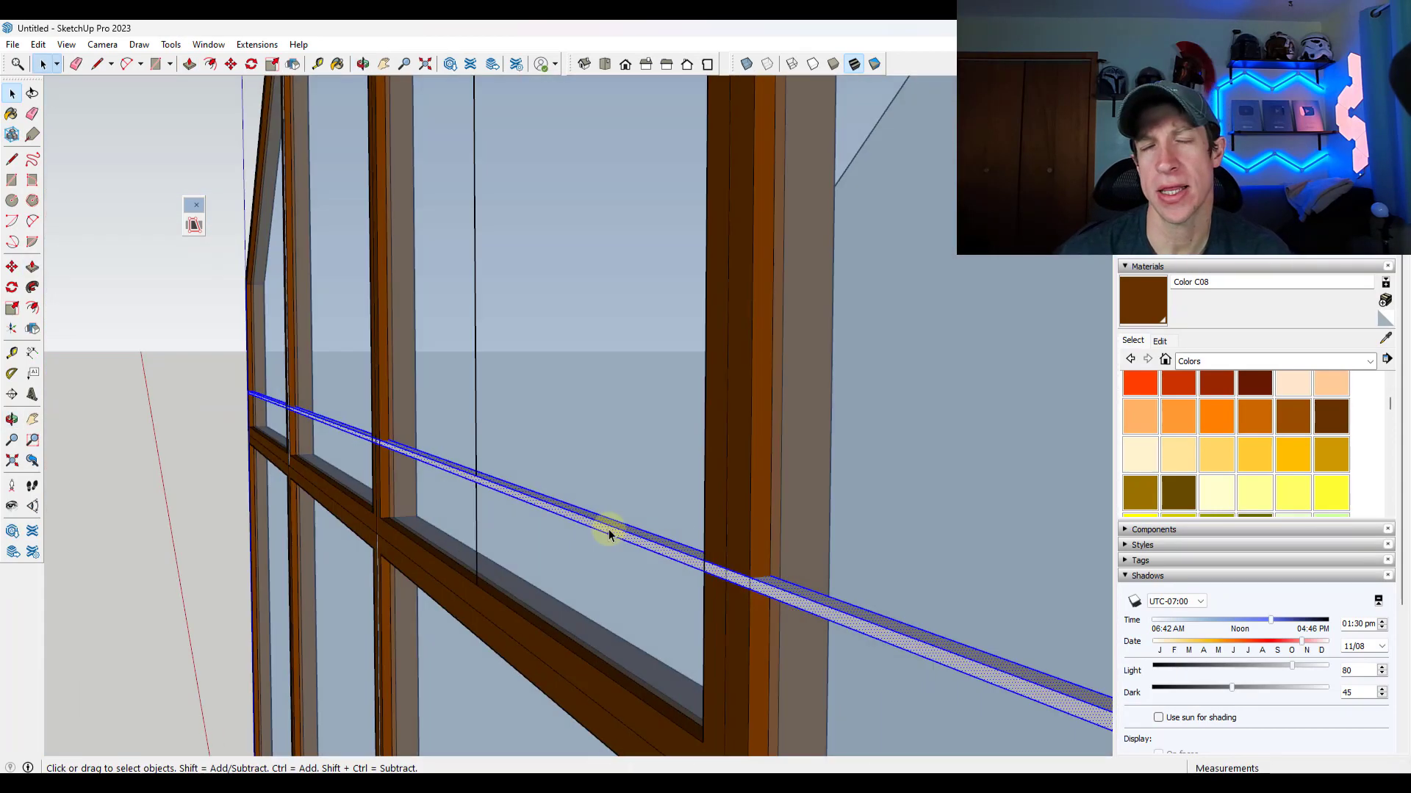
Open the group of stacked horizontal slats on the gable and move the slats inside it
scroll(608, 531, "up", 3)
key("m")
left_click(610, 525)
left_click(624, 514)
key("space")
scroll(623, 513, "down", 5)
double_click(448, 576)
middle_click_drag(311, 425, 536, 614)
scroll(448, 576, "up", 3)
key("m")
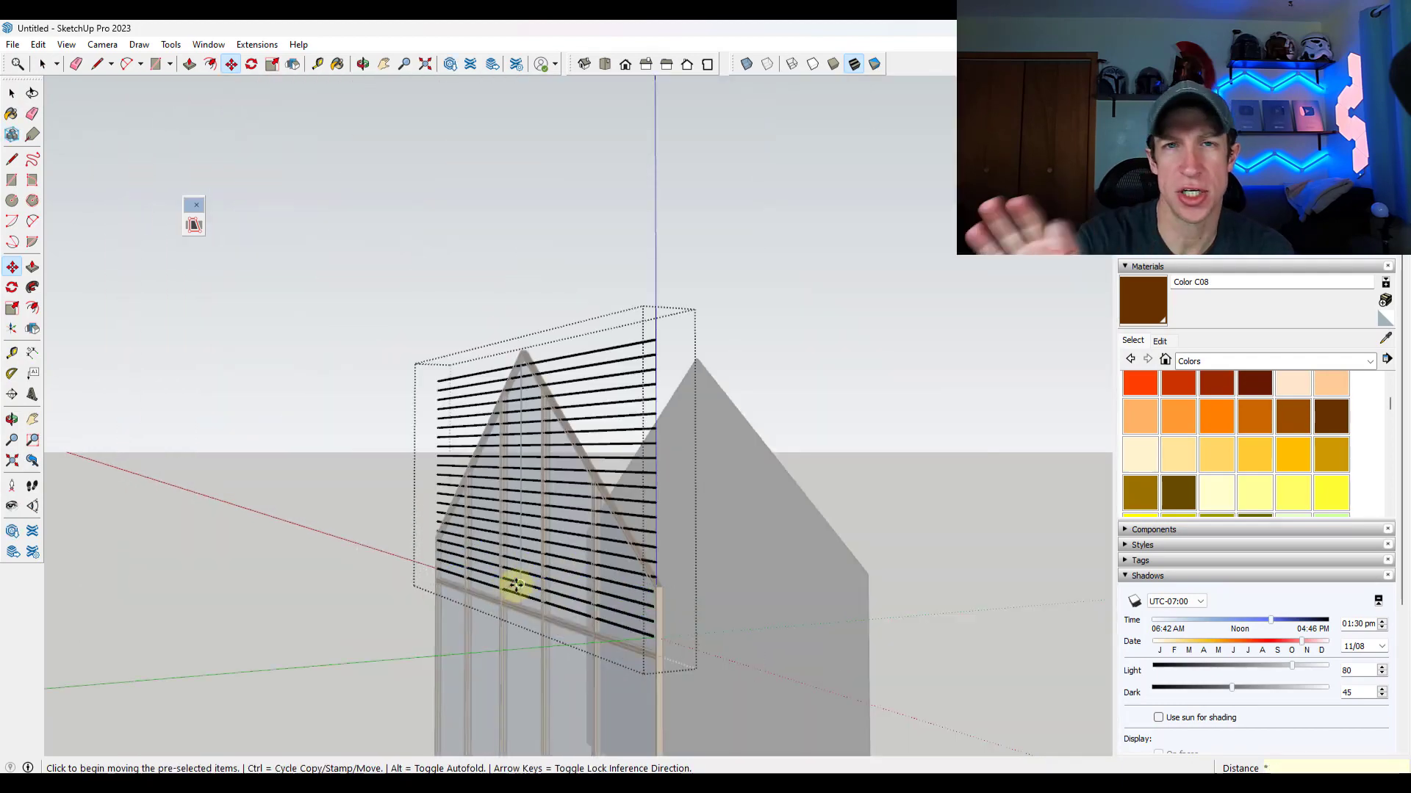
middle_click_drag(517, 585, 693, 488)
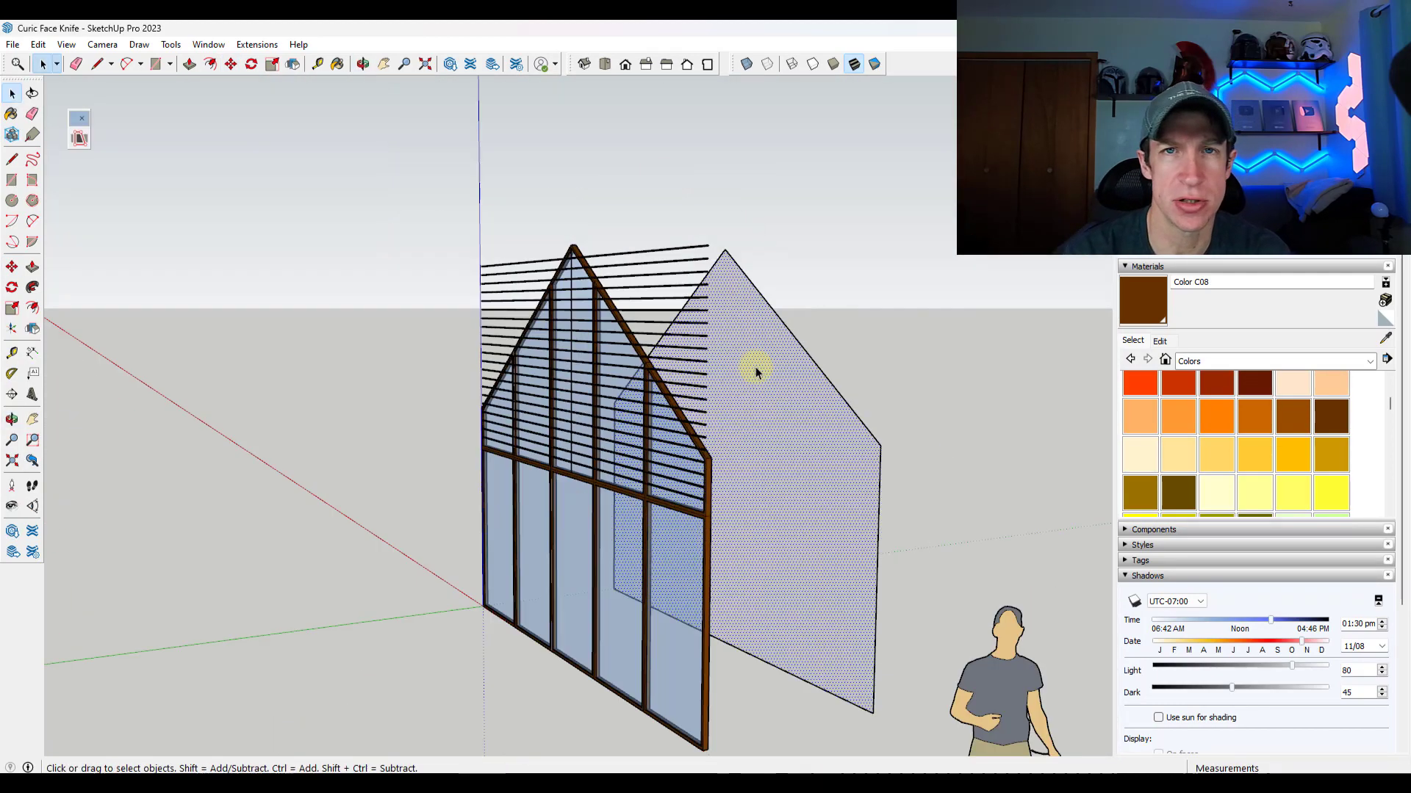
Examine the Pinterest reference photo of the slatted gable window and switch back to SketchUp
left_click(79, 138)
left_click(730, 425)
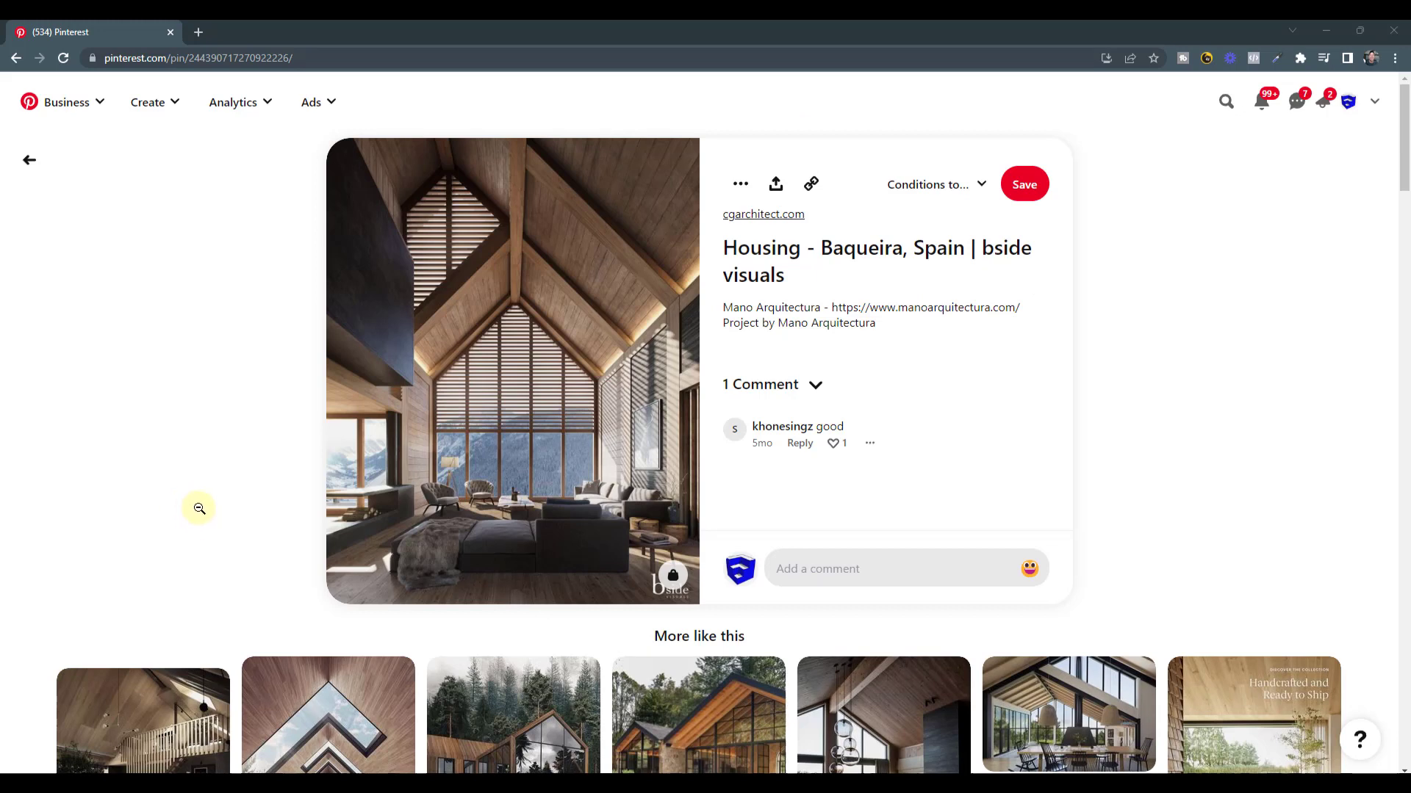
mouse_move(360, 542)
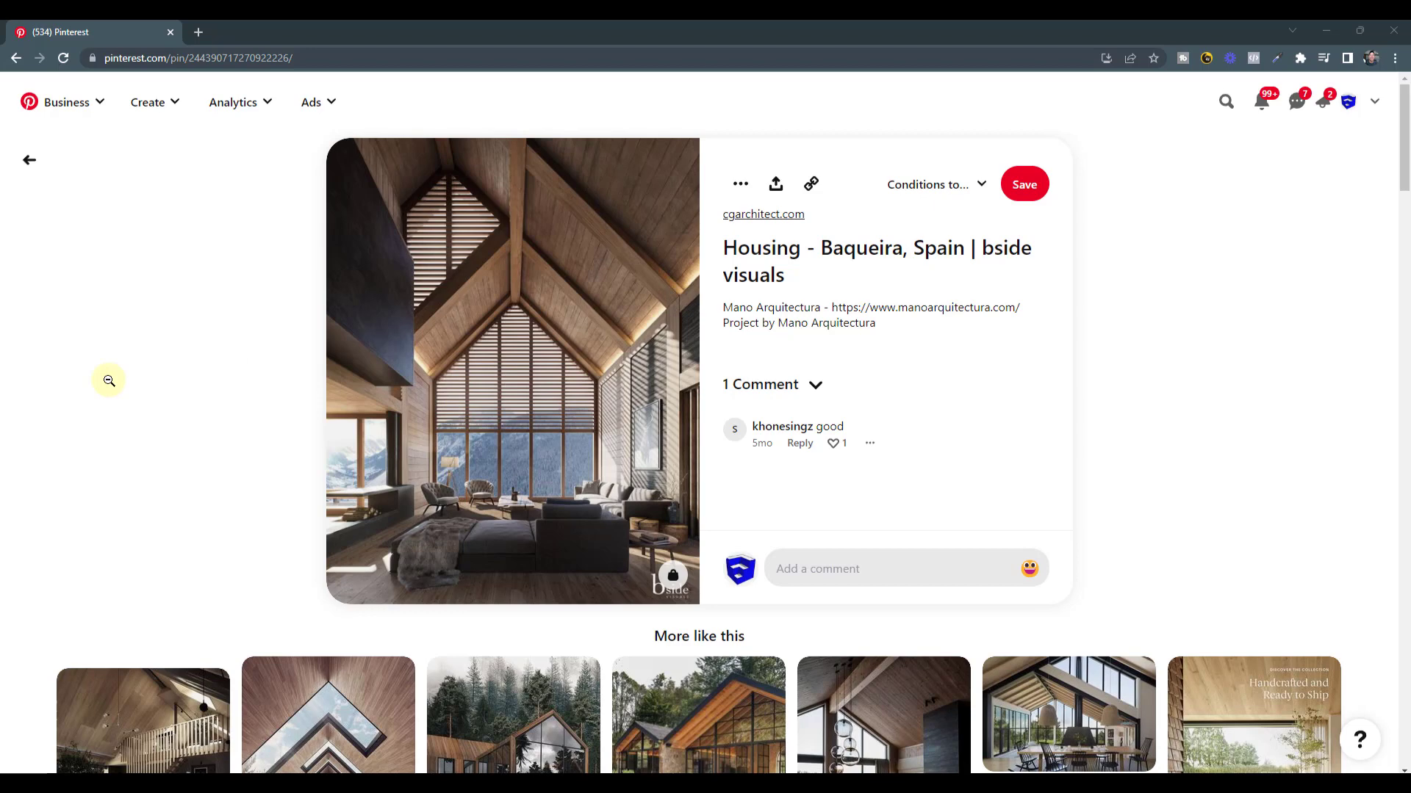
mouse_move(438, 423)
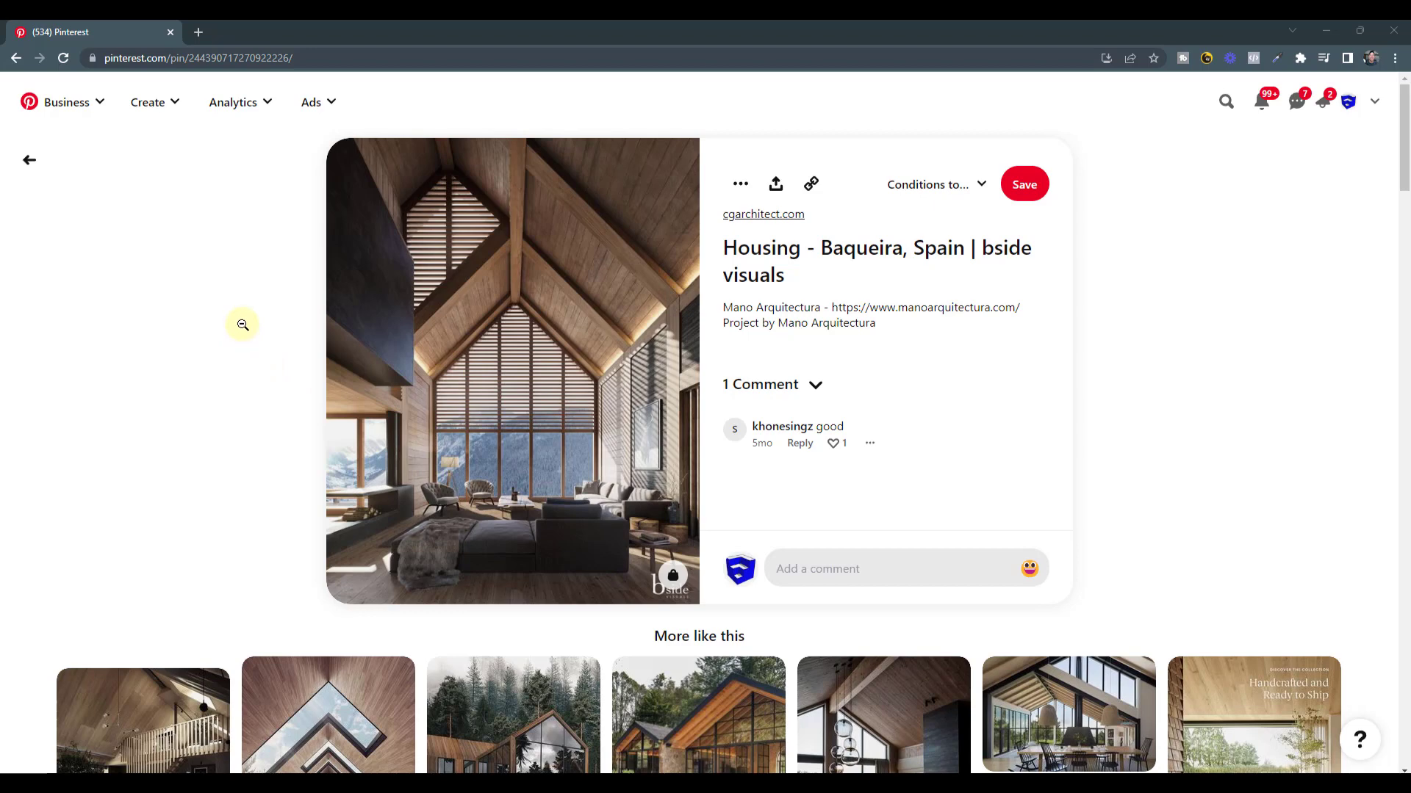
left_click(1327, 30)
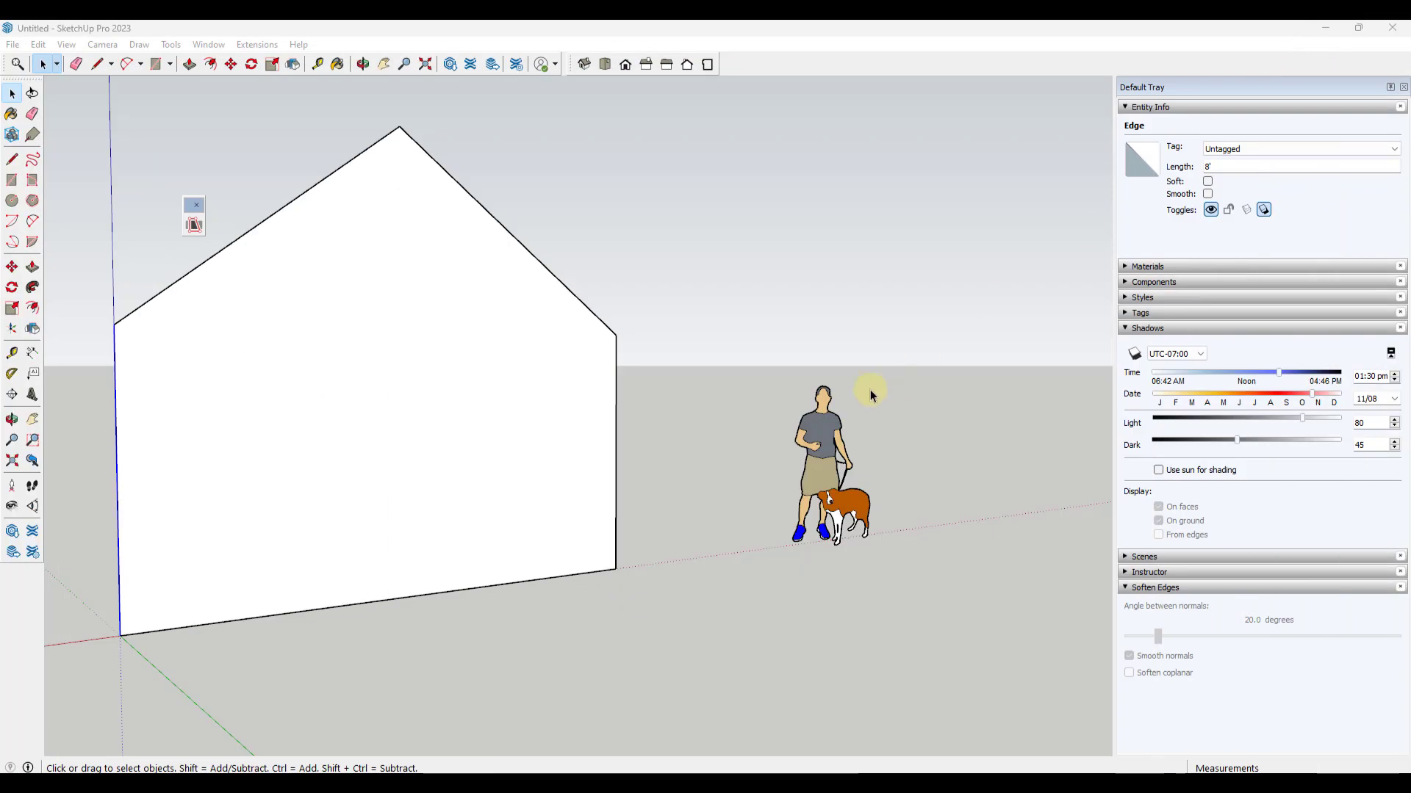
Copy the gable-shaped face with its edges 6' backward along the green axis from its corner at the origin
scroll(630, 395, "down", 2)
double_click(560, 400)
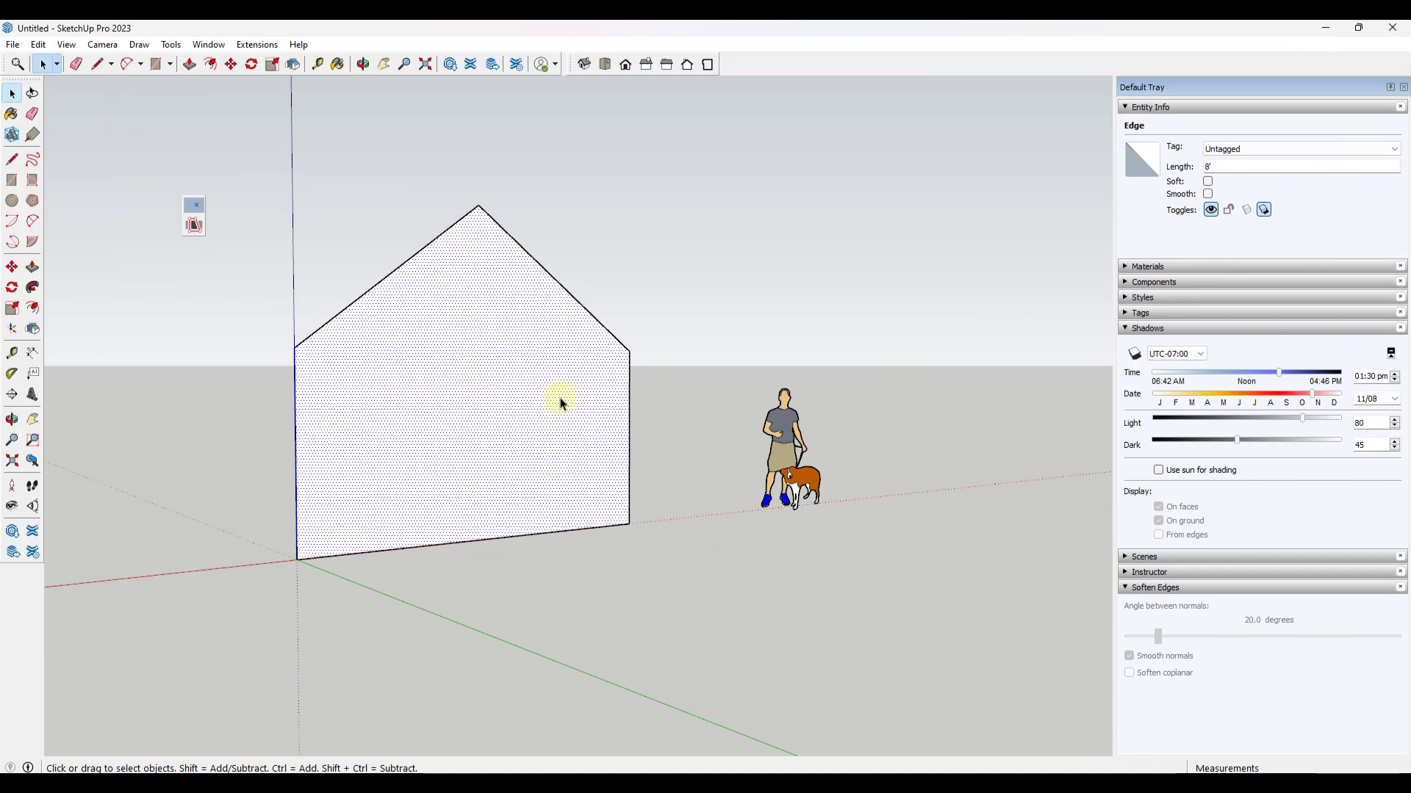
scroll(491, 395, "up", 1)
middle_click_drag(491, 393, 510, 510)
key("m")
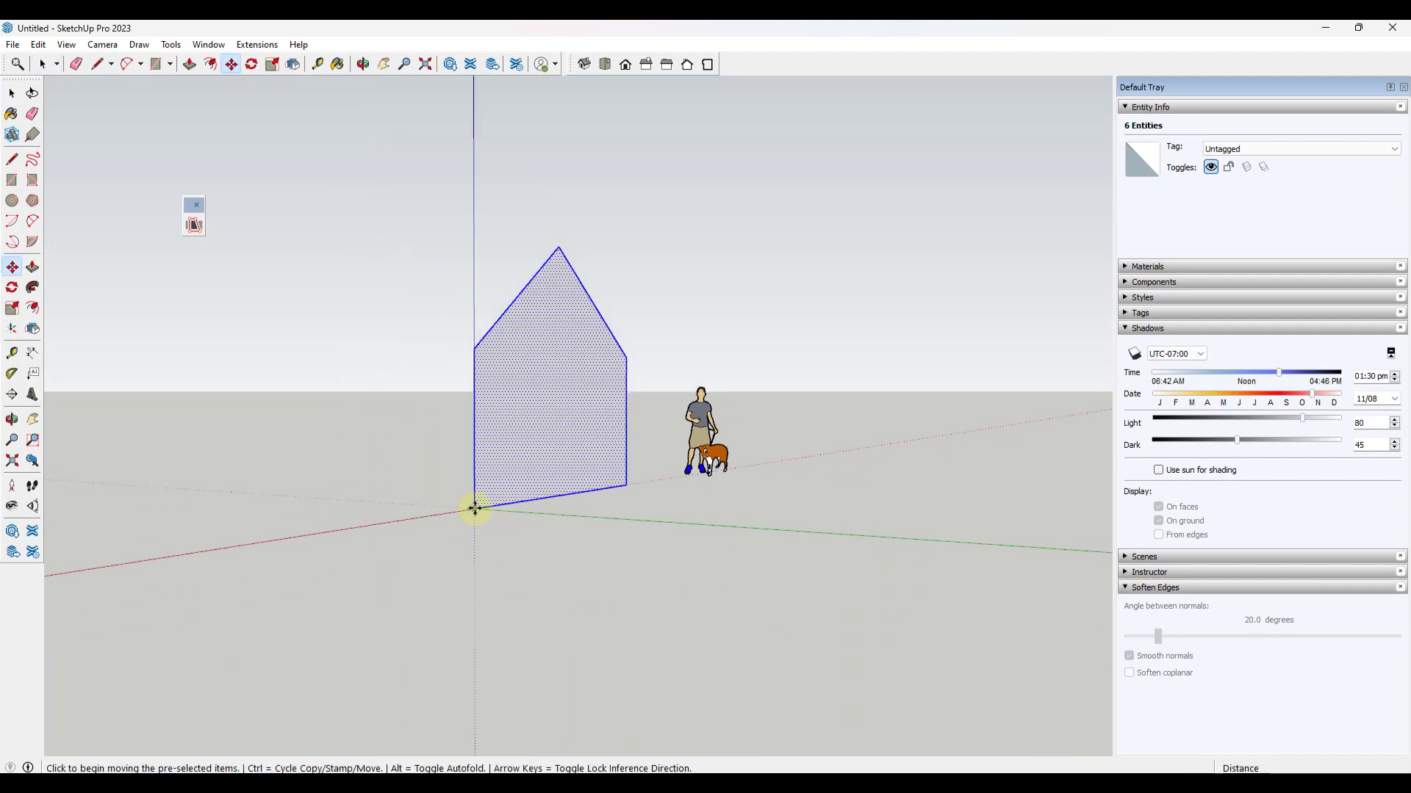
left_click(474, 508)
key("ctrl")
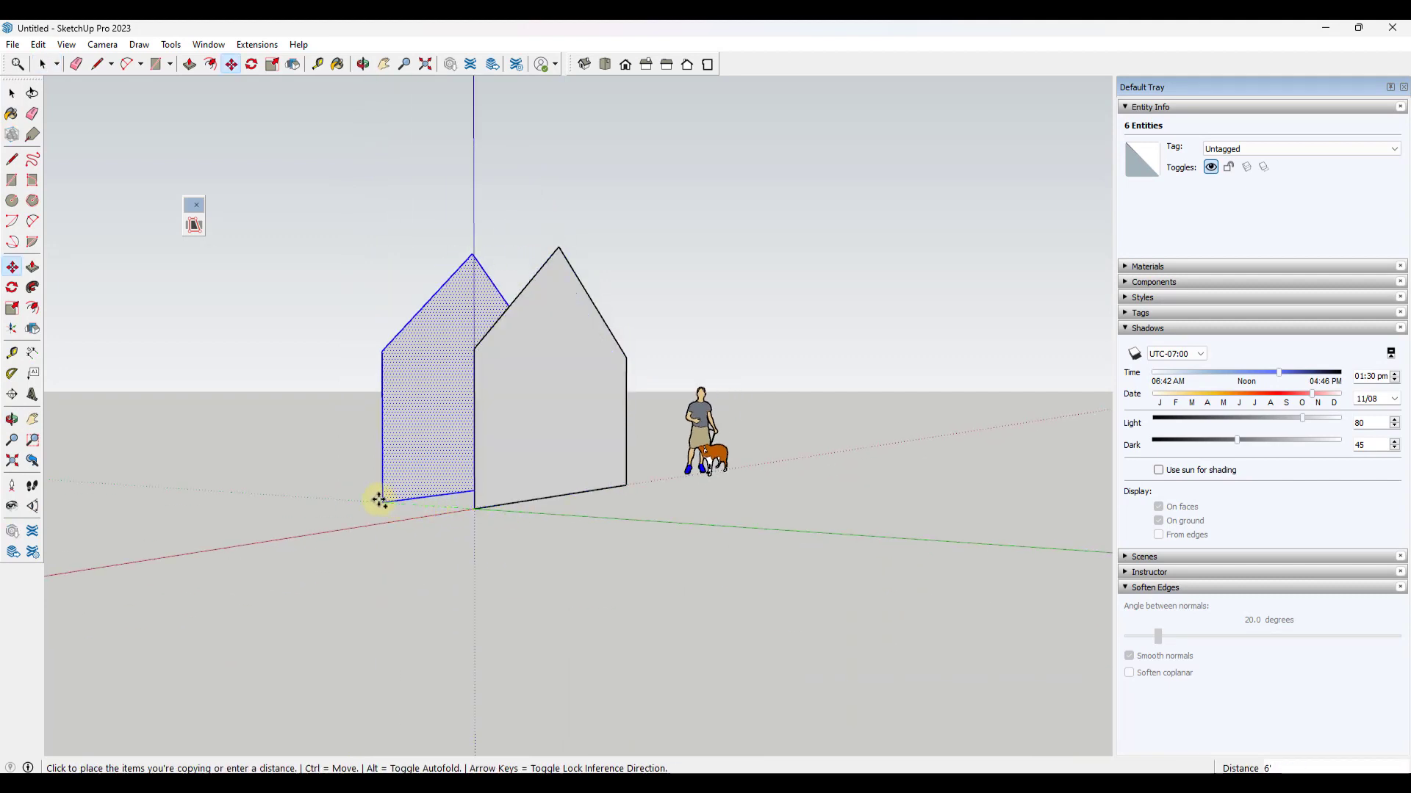
left_click(382, 503)
key("space")
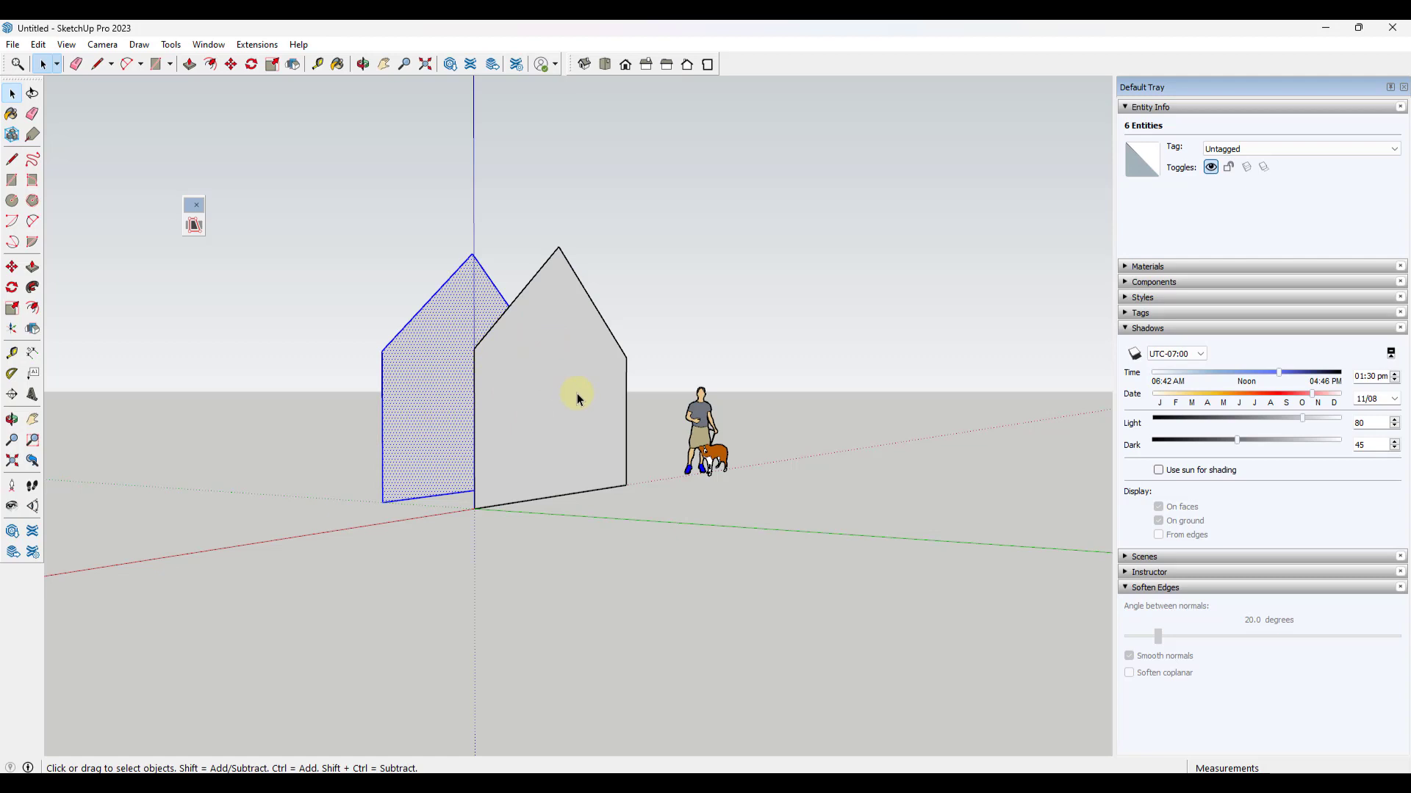
Divide the bottom edge of the front gable face into 5 segments
middle_click_drag(604, 395, 482, 398)
scroll(536, 397, "up", 3)
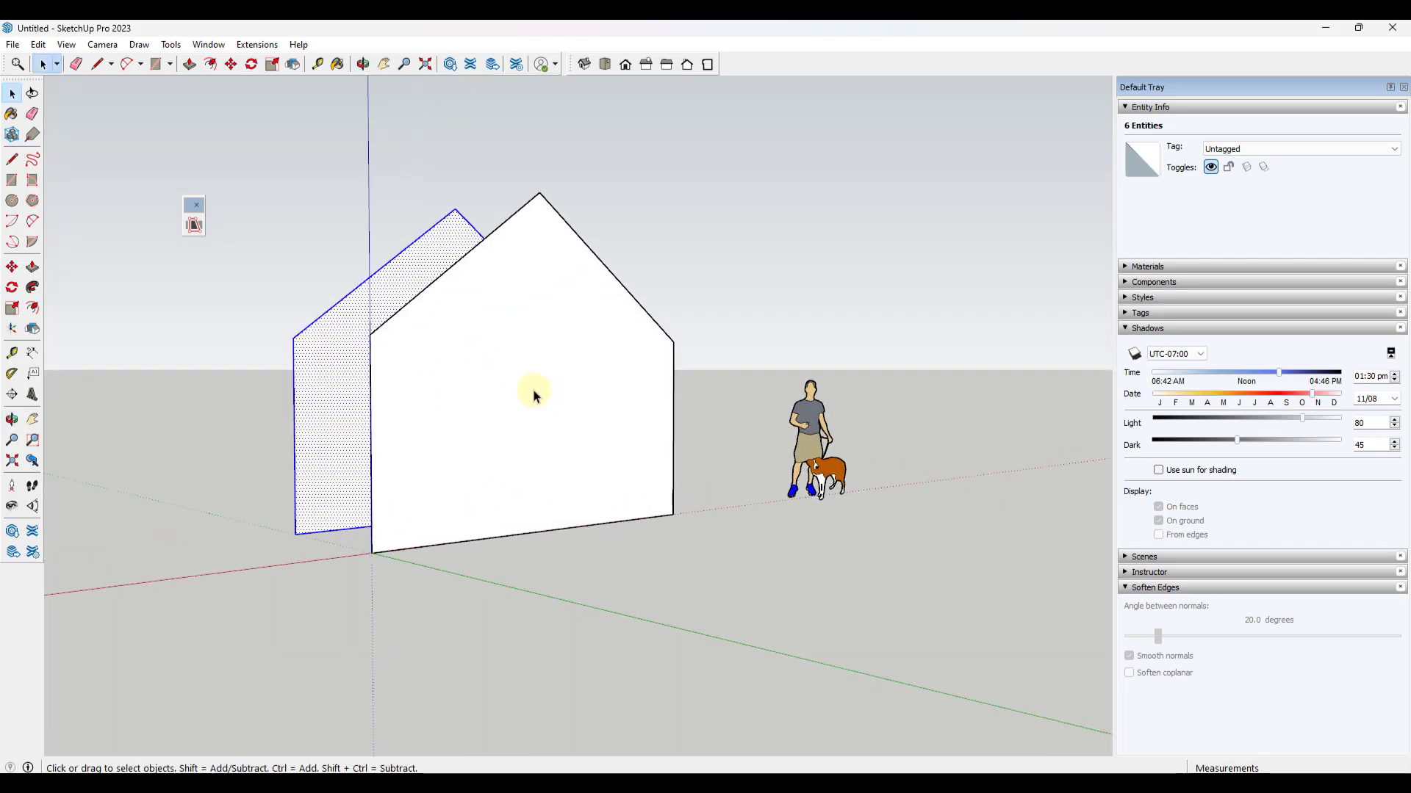
left_click(539, 535)
right_click(539, 531)
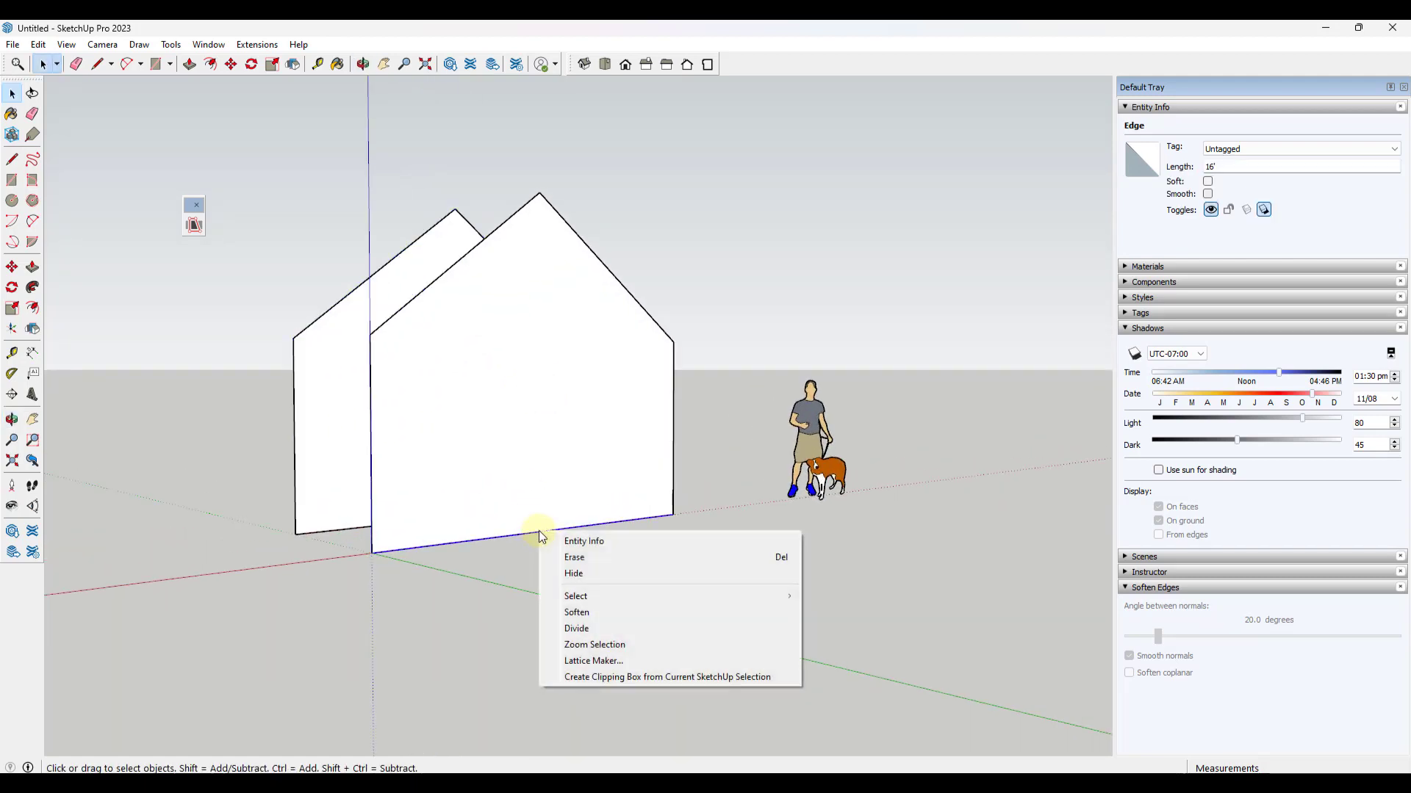
left_click(582, 630)
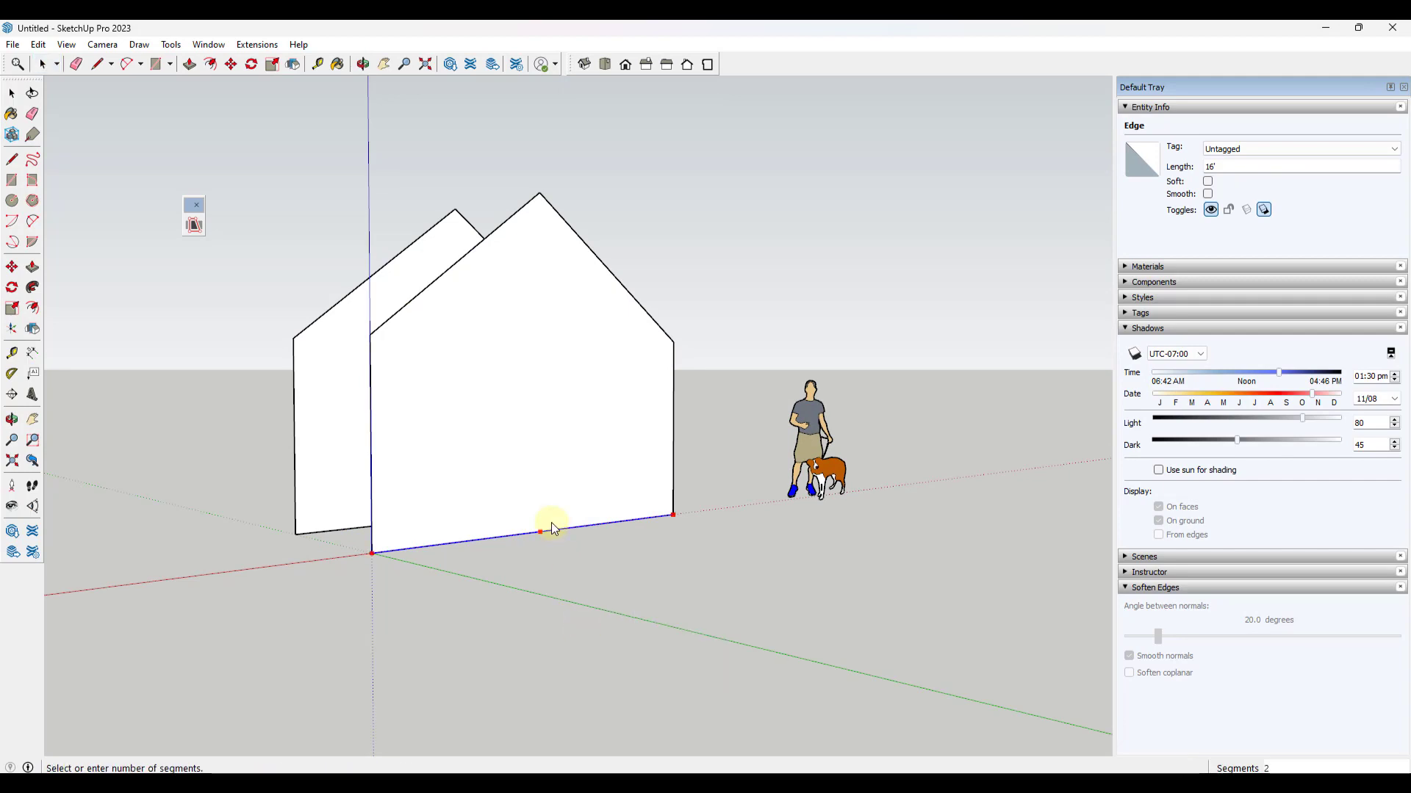
left_click(625, 525)
Draw four vertical lines from the bottom edge's division points up to the sloped roof edges
key("l")
left_click(624, 520)
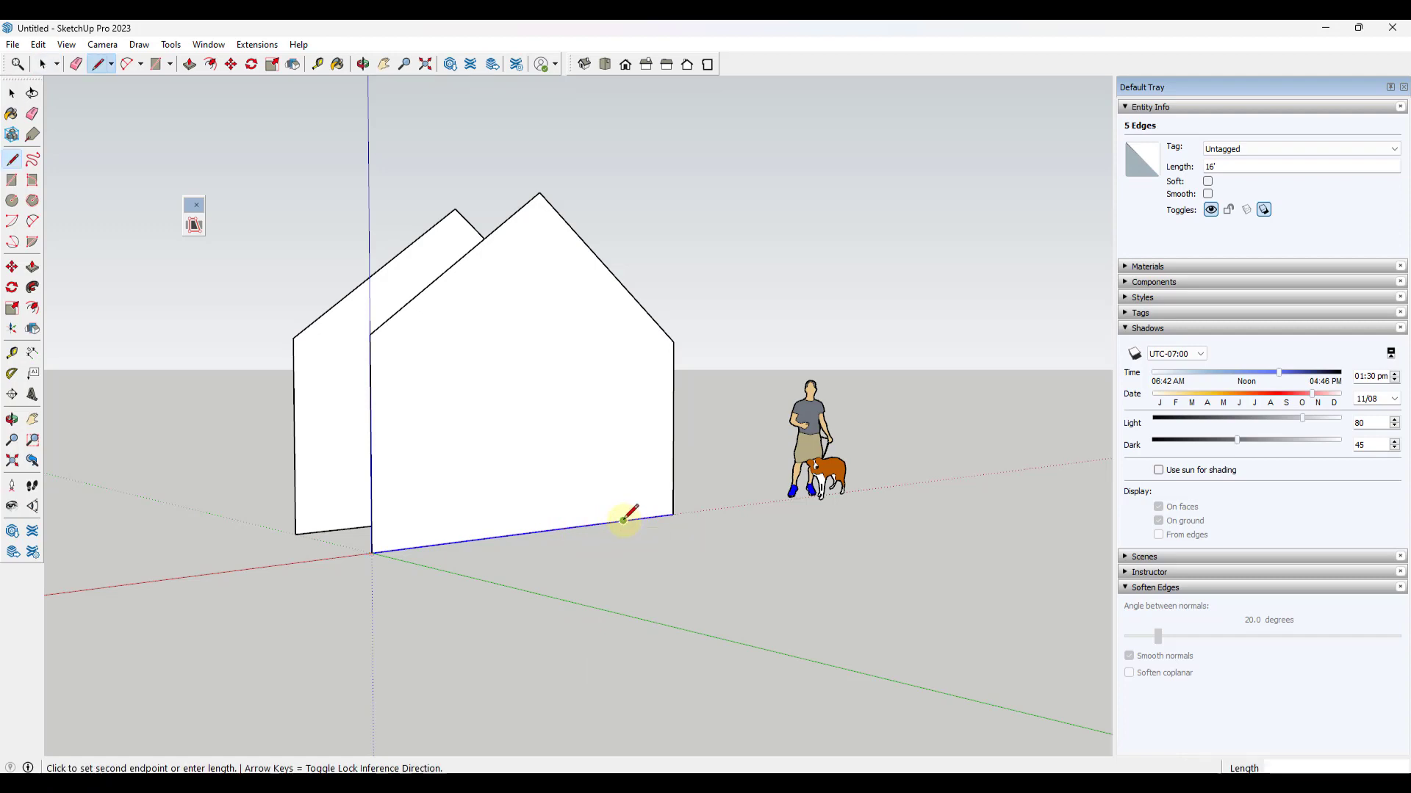
left_click(624, 287)
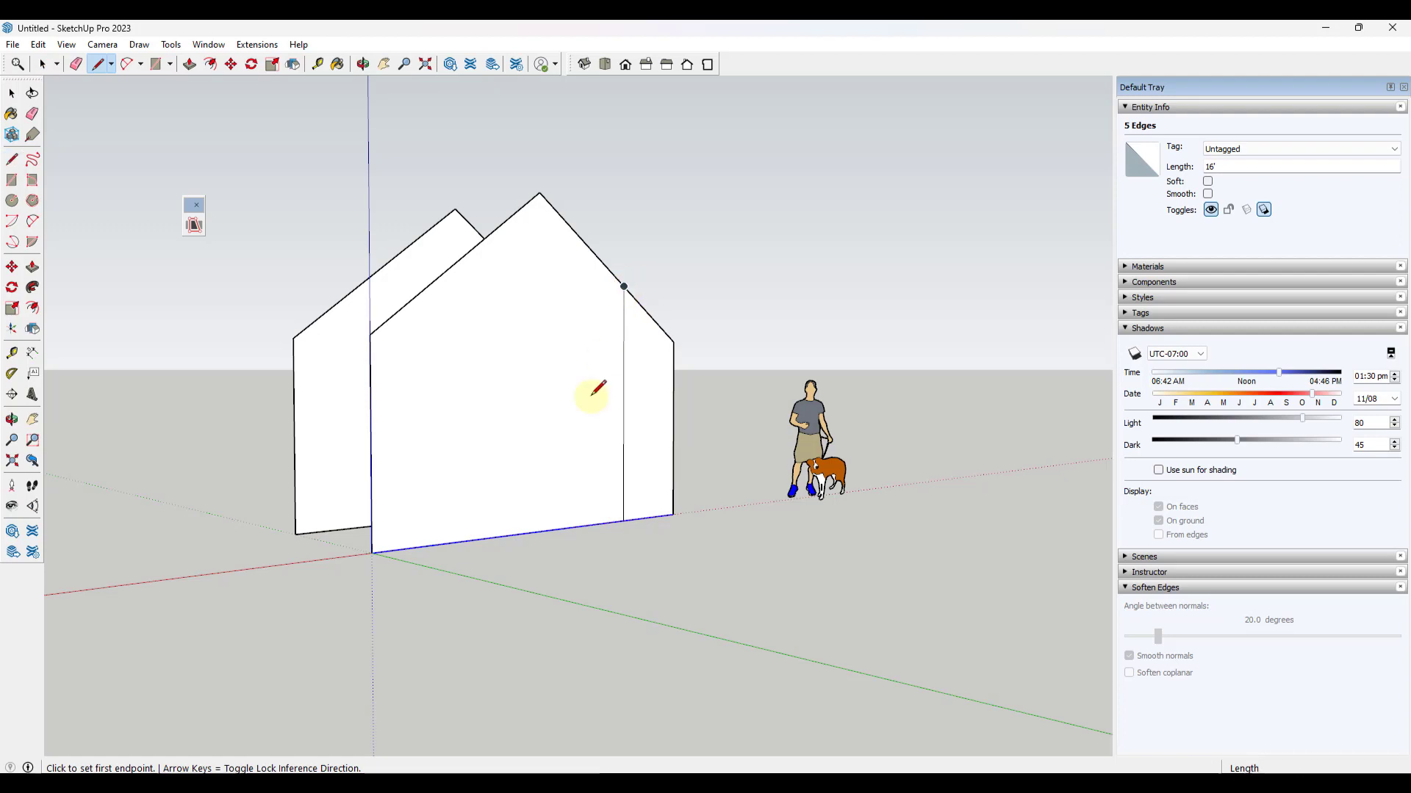
left_click(569, 527)
left_click(570, 227)
key("space")
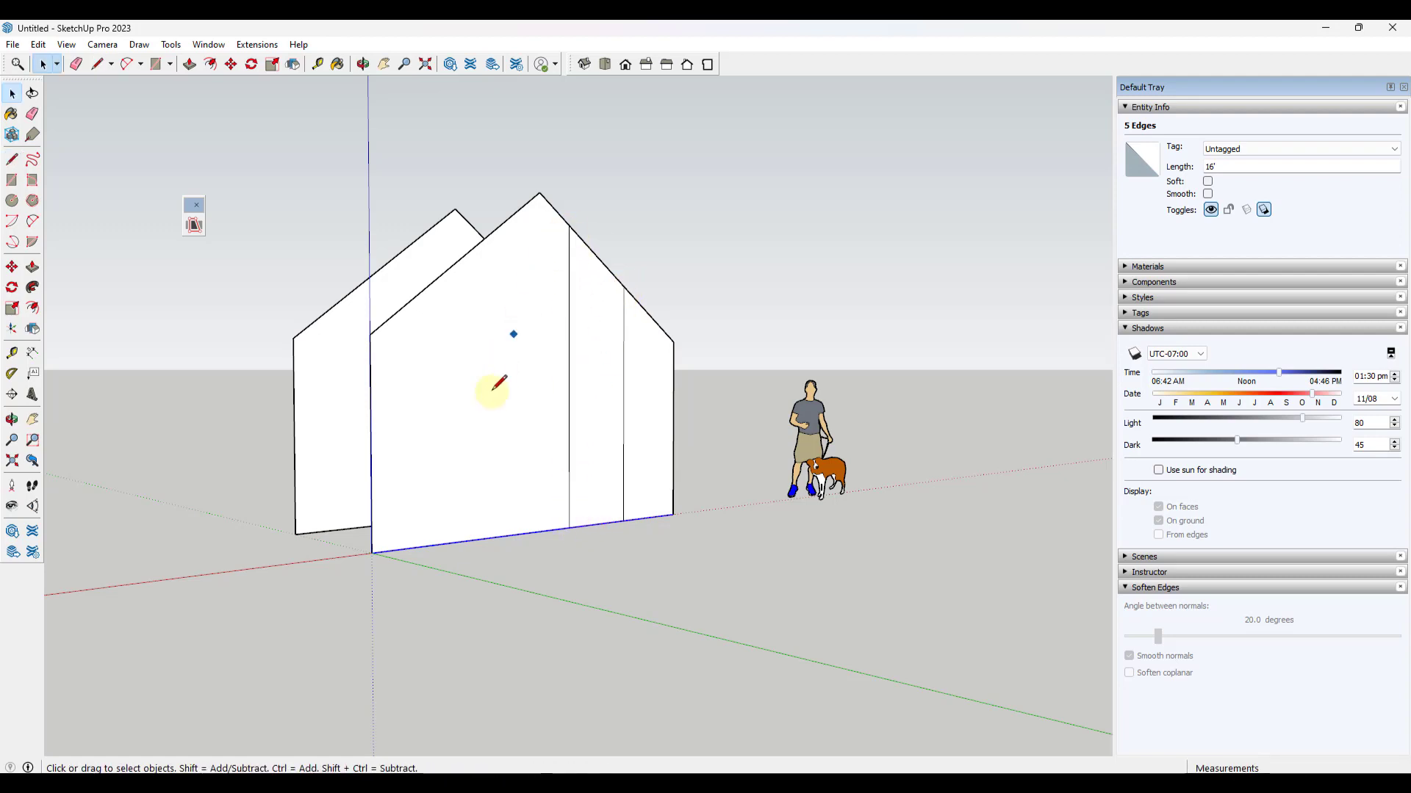
key("l")
left_click(509, 535)
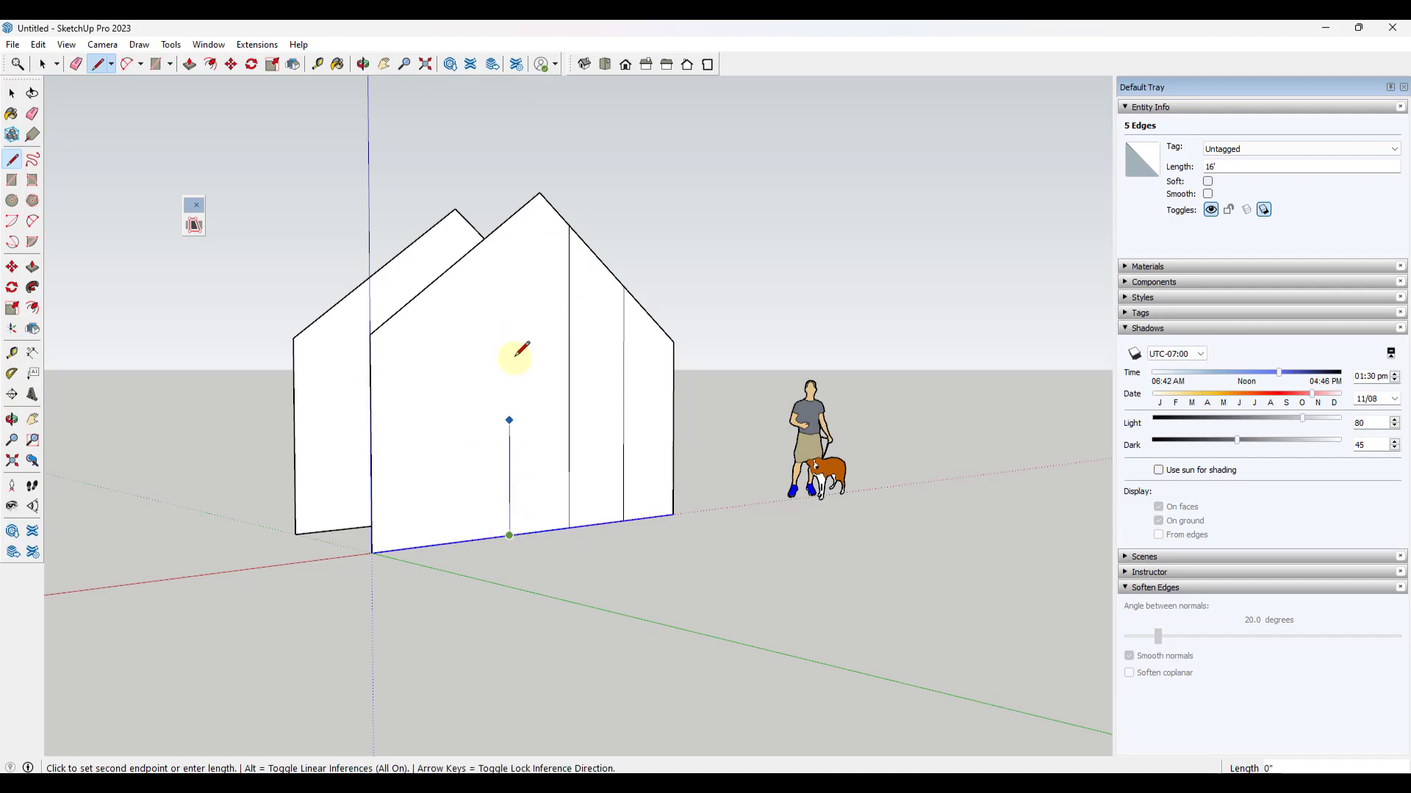
left_click(509, 217)
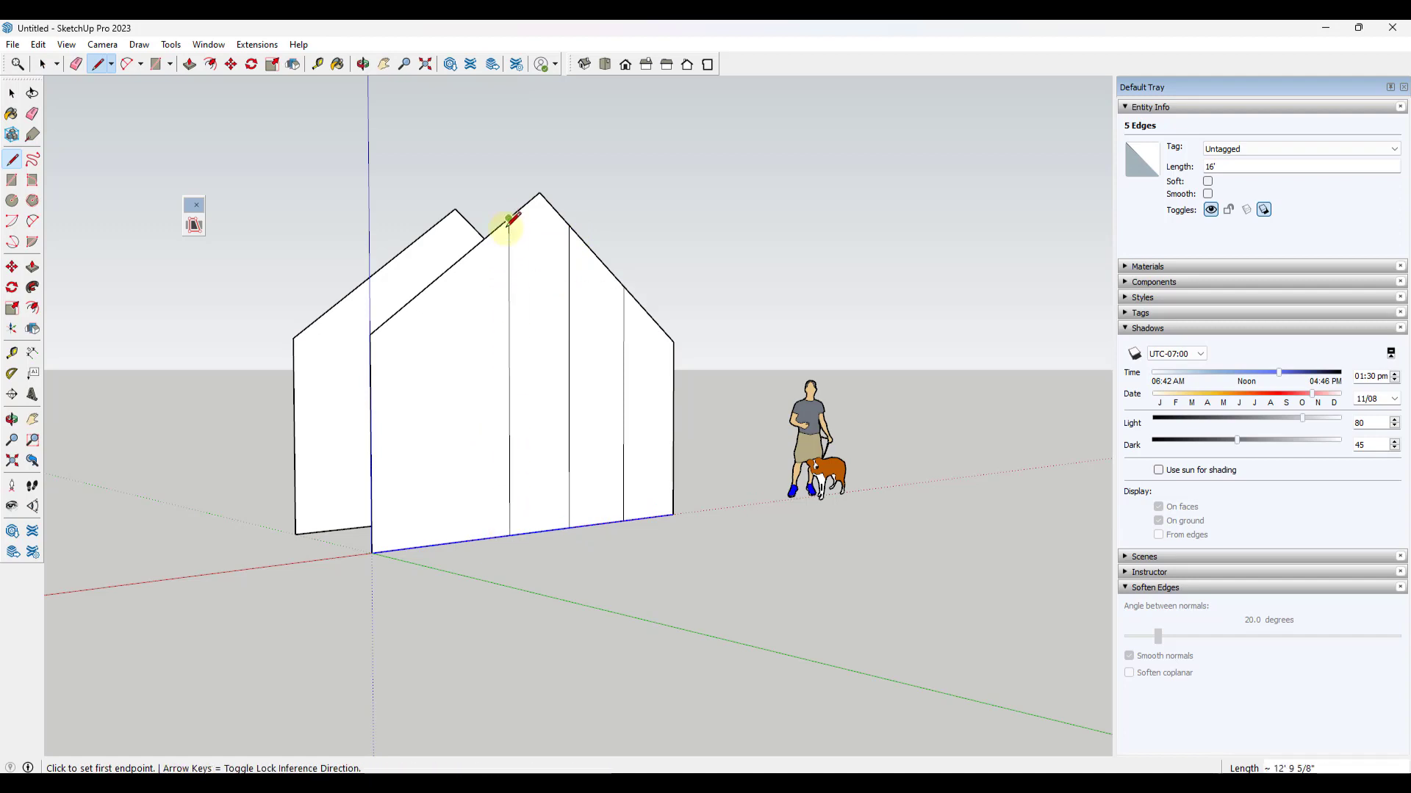
left_click(444, 543)
left_click(444, 274)
key("space")
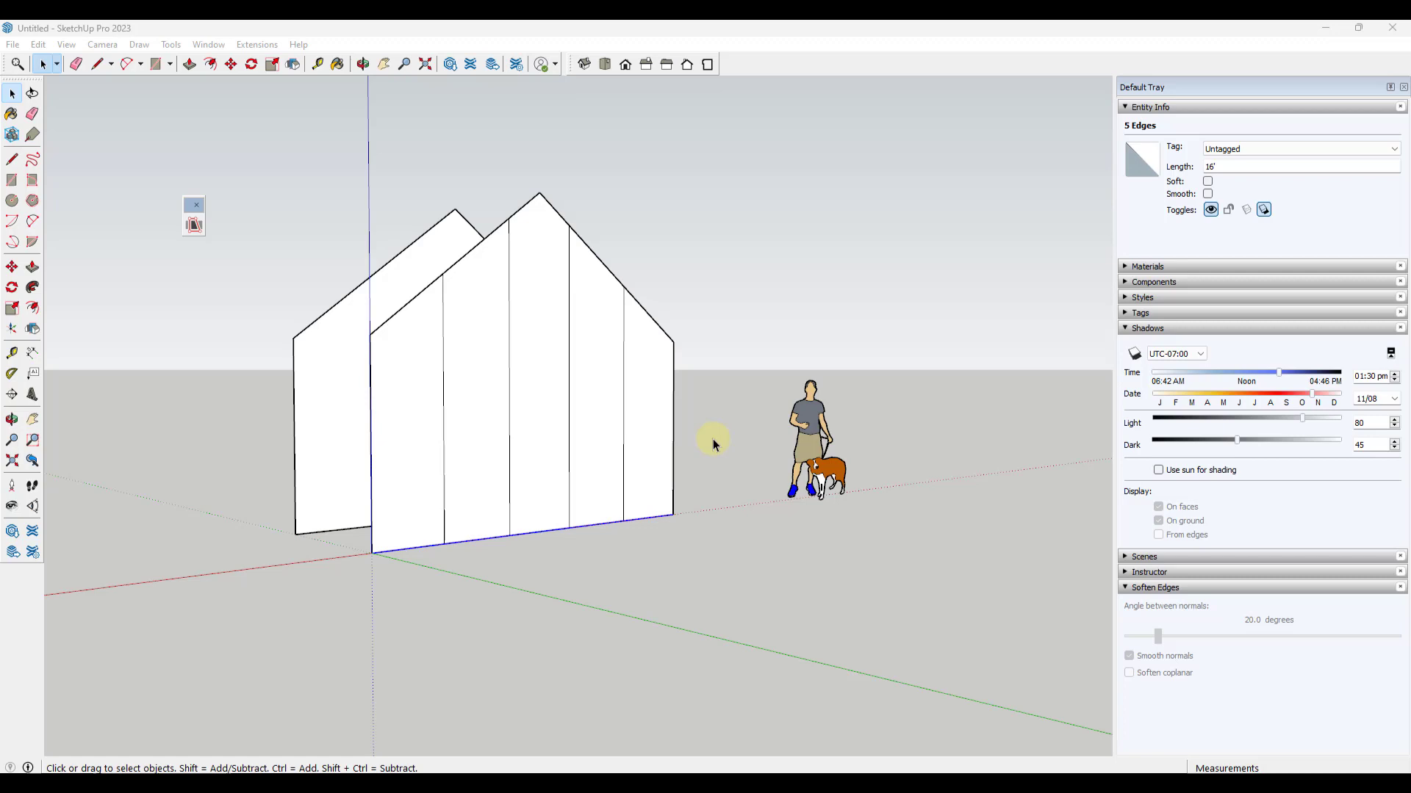
Draw a horizontal line across the front gable face, slightly below the eave corners, from one side edge to the other
left_click(713, 438)
key("l")
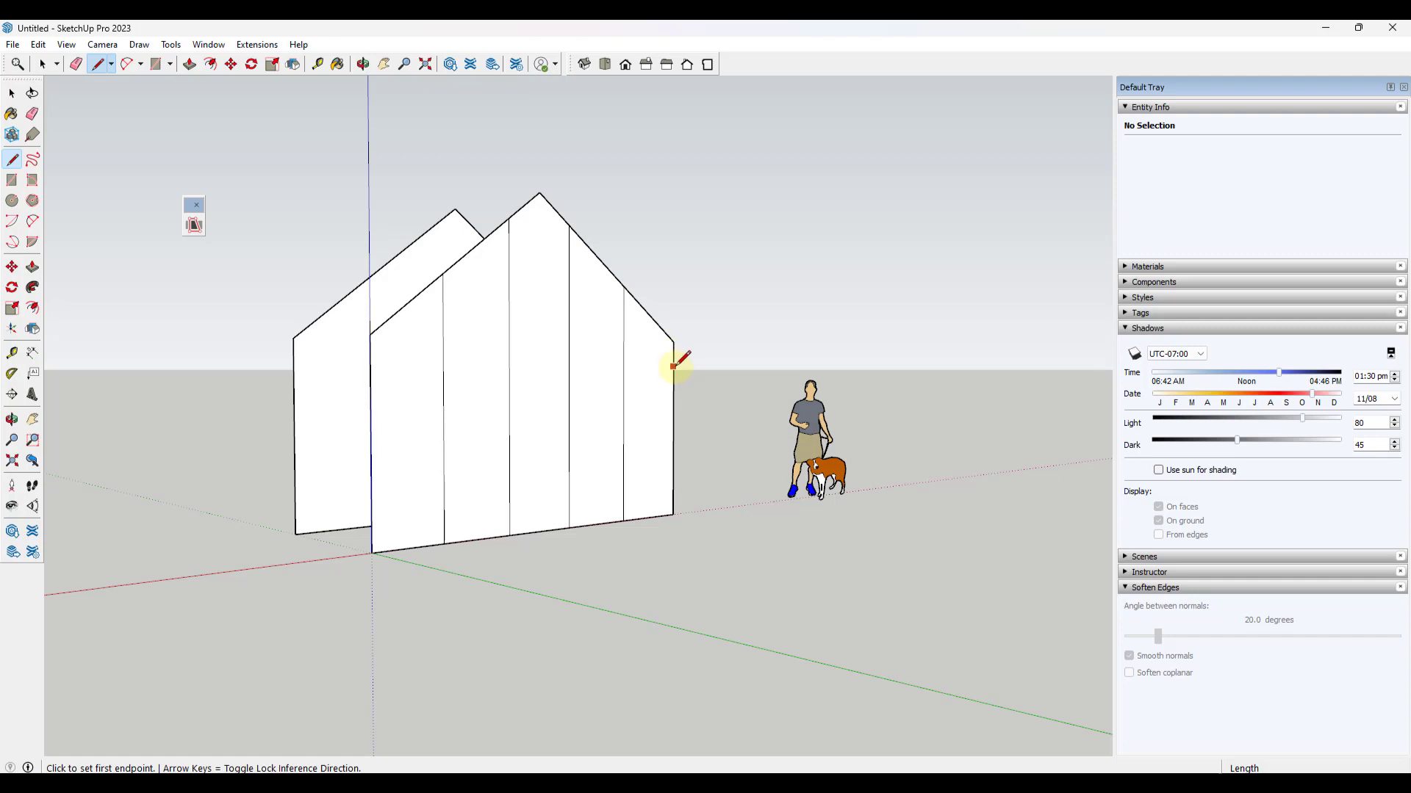
left_click(673, 376)
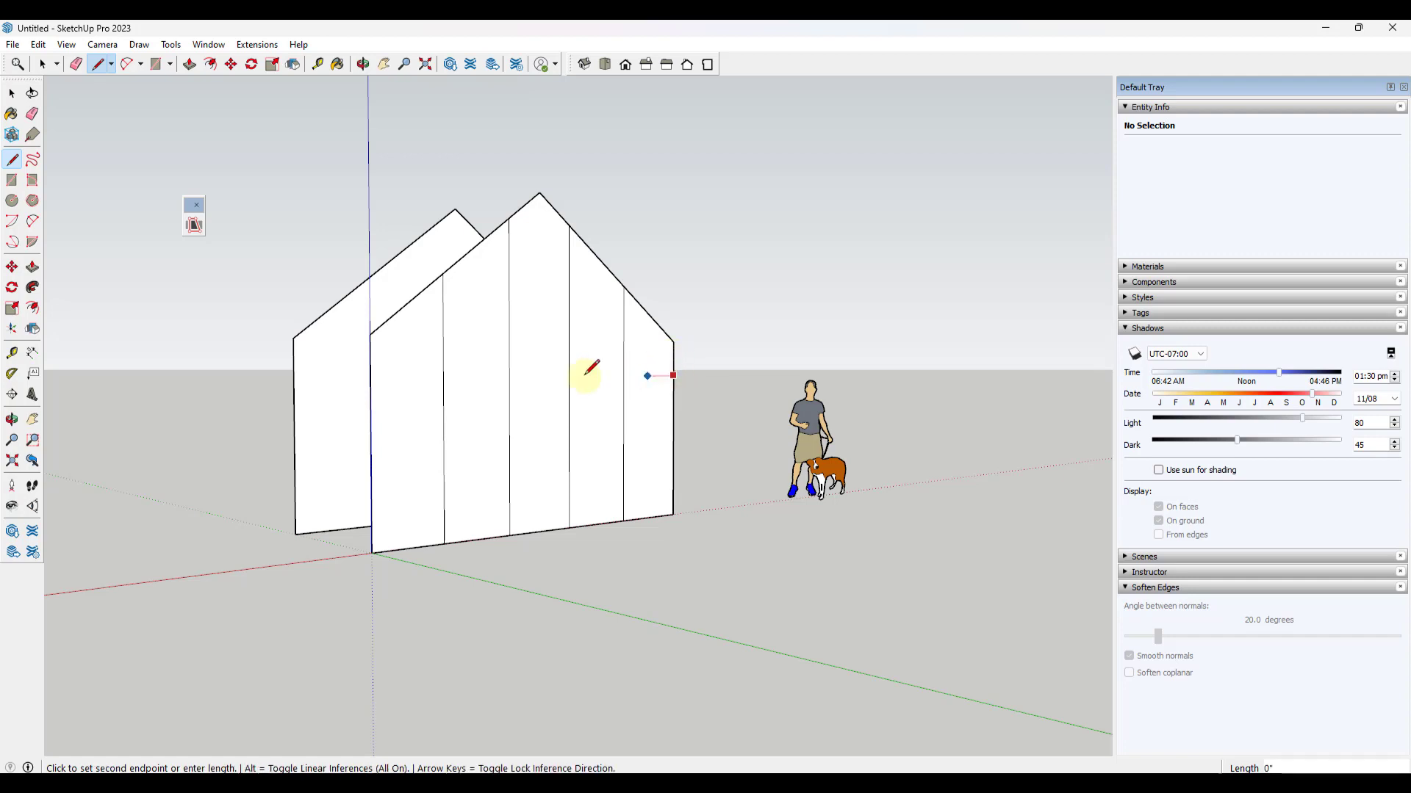
left_click(371, 377)
key("space")
Select all faces and edges of the divided front gable and open Lattice Maker for them
middle_click_drag(639, 374, 661, 390)
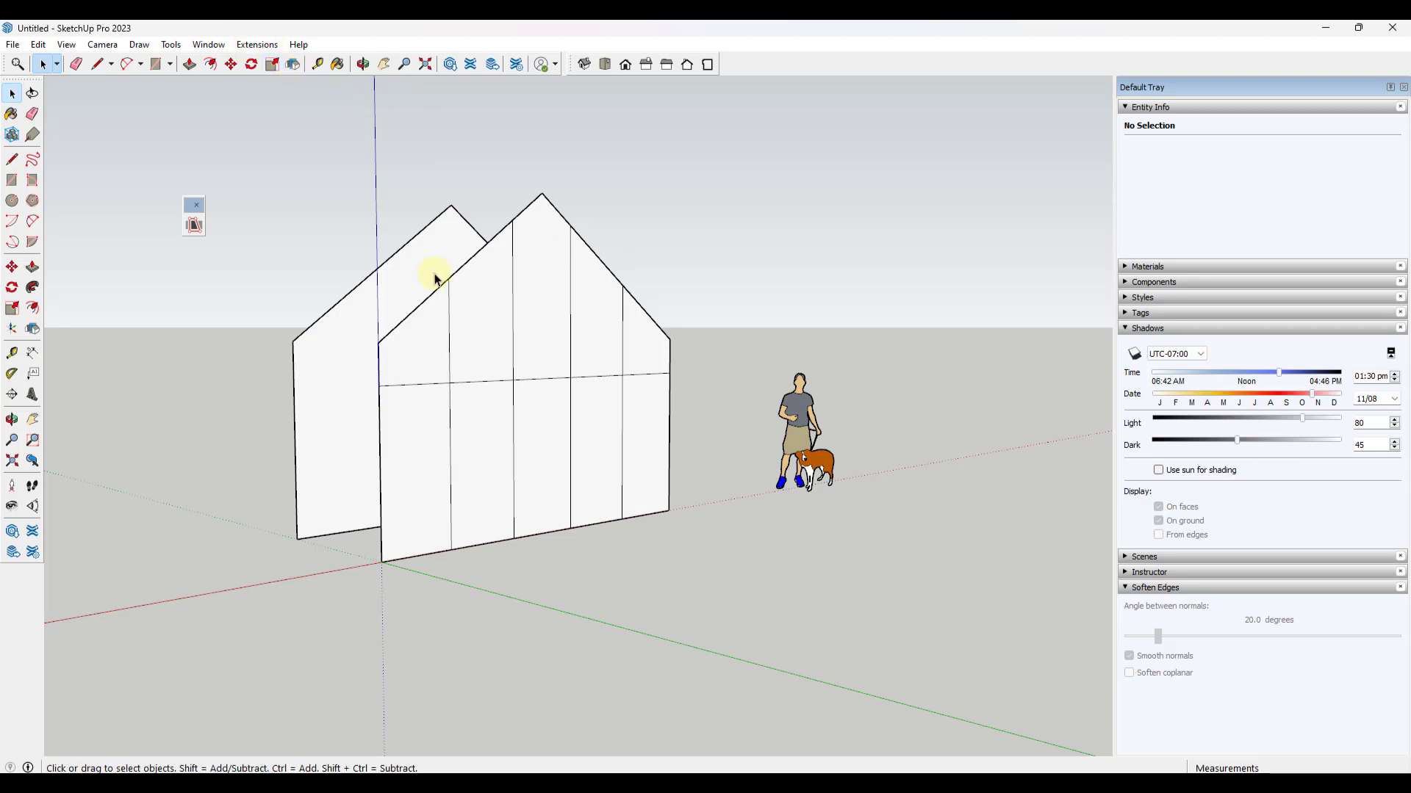
middle_click_drag(434, 273, 446, 278)
left_click_drag(446, 277, 703, 269)
key("space")
middle_click_drag(583, 240, 519, 166)
left_click_drag(514, 166, 619, 560)
middle_click_drag(751, 337, 532, 327)
left_click(257, 44)
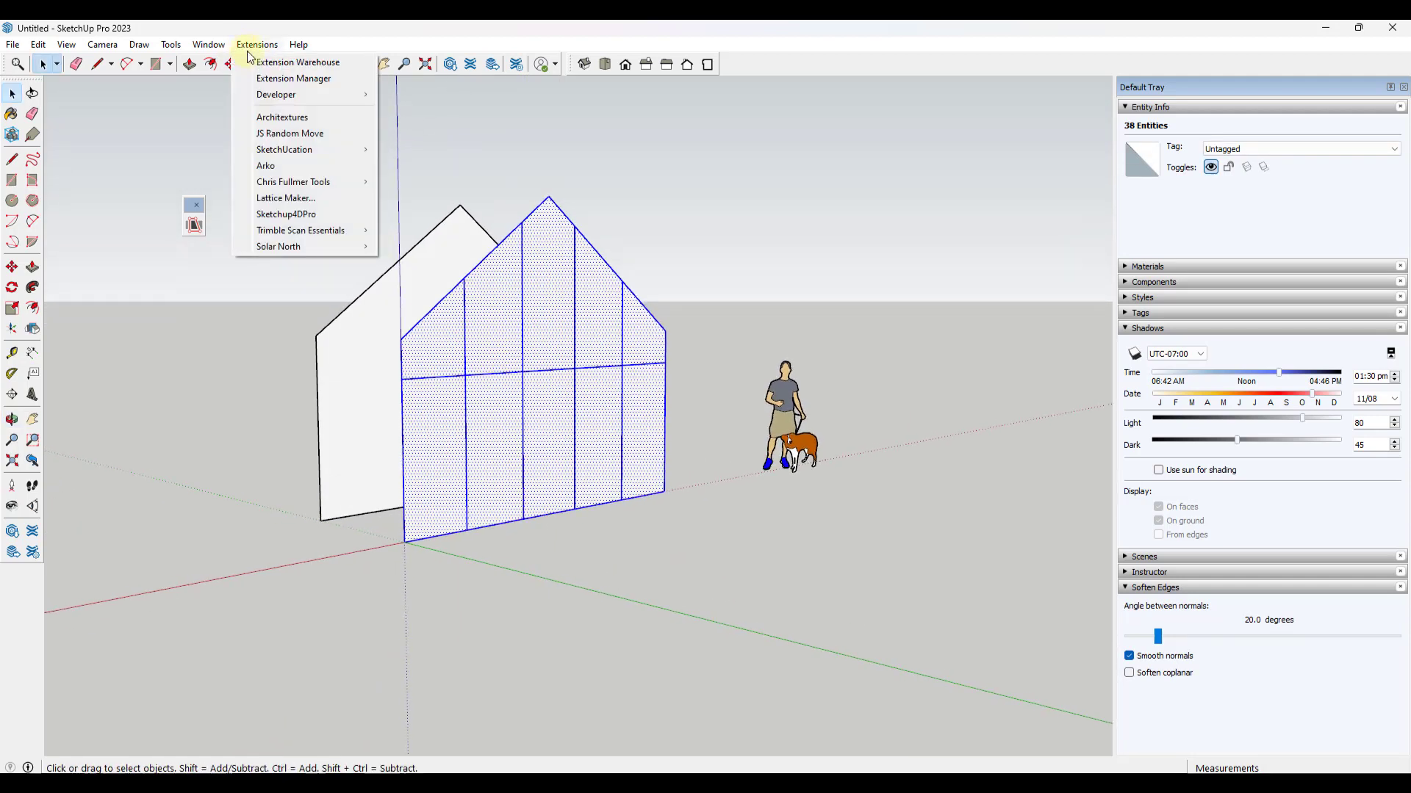
left_click(291, 199)
left_click_drag(721, 325, 187, 133)
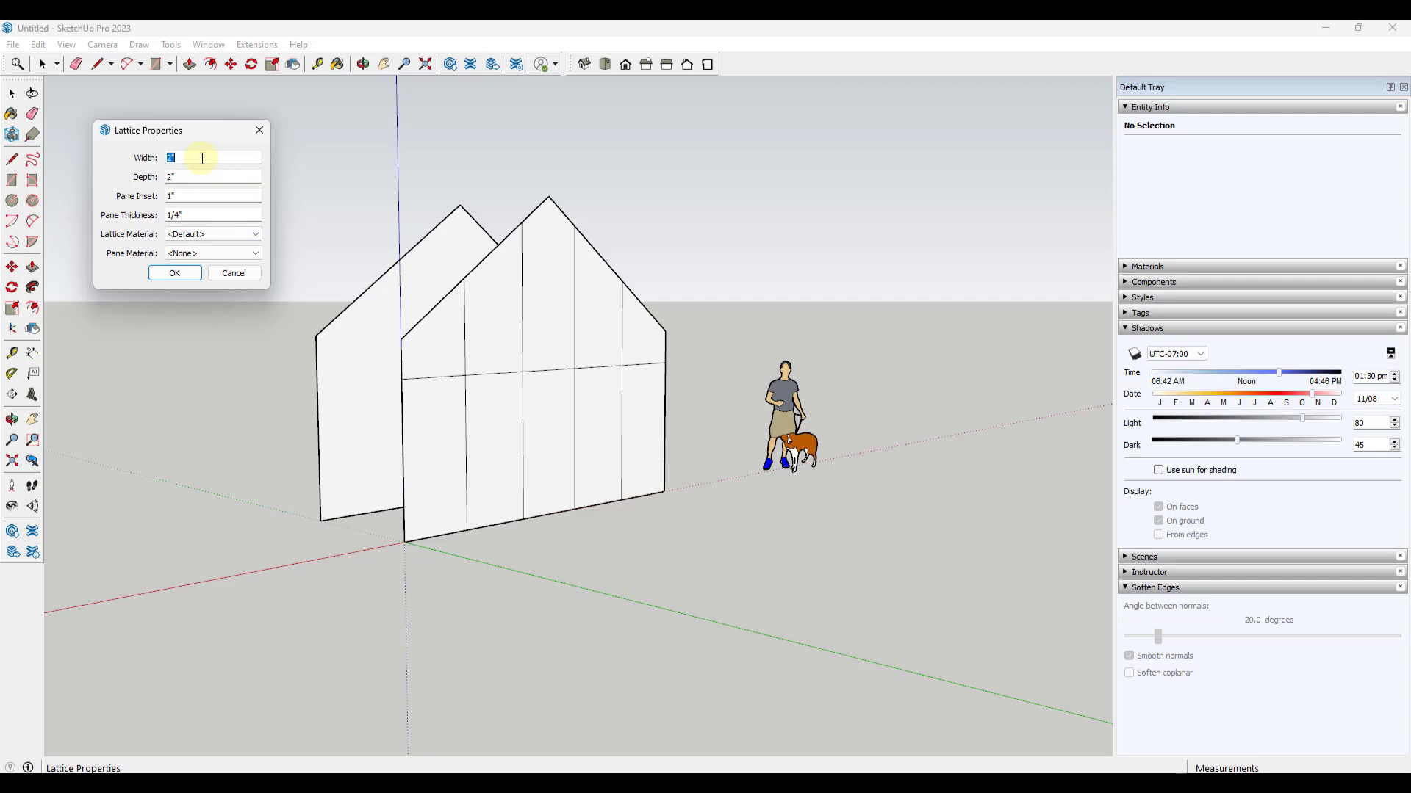
Set the lattice material to Gray and the pane material to Glass, and generate the lattice
left_click(215, 234)
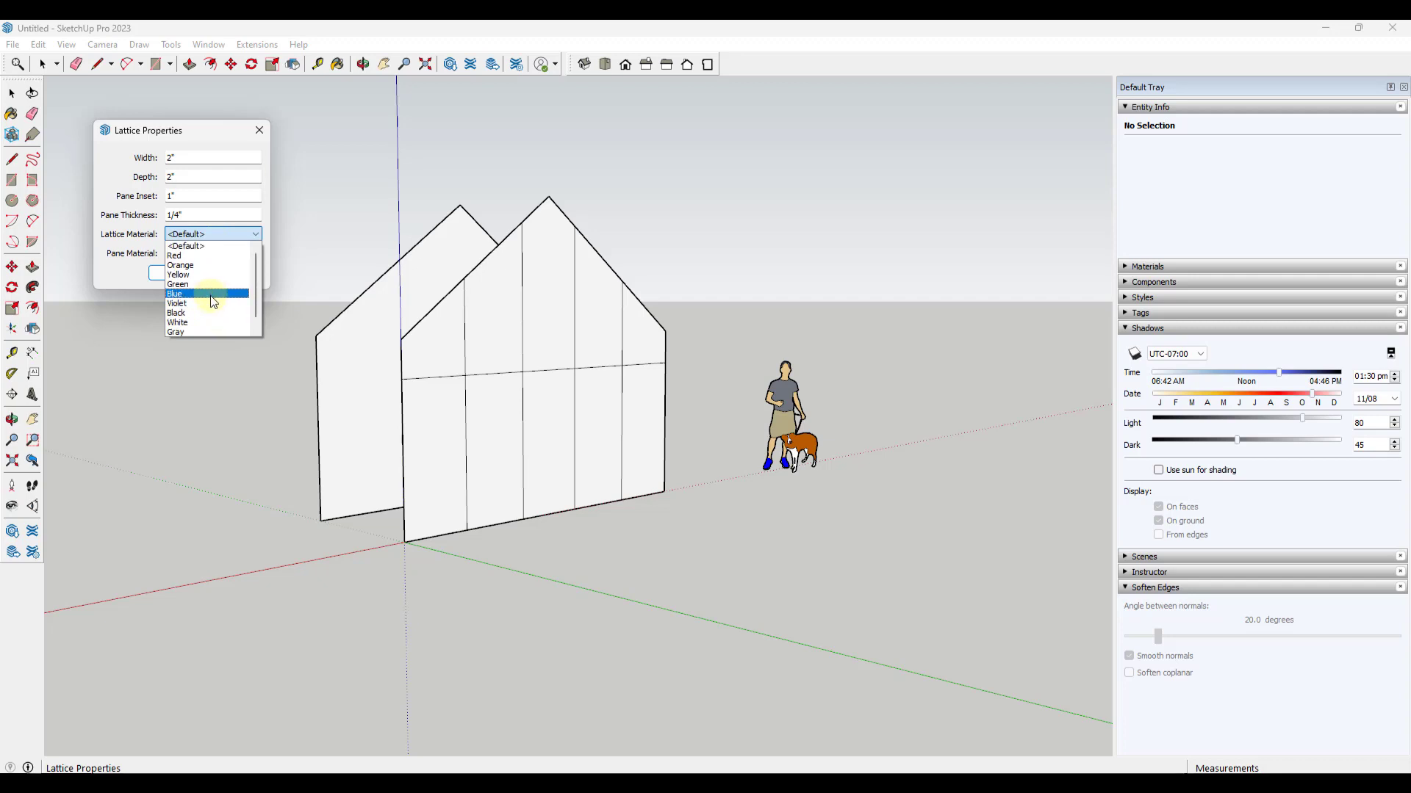
left_click(199, 332)
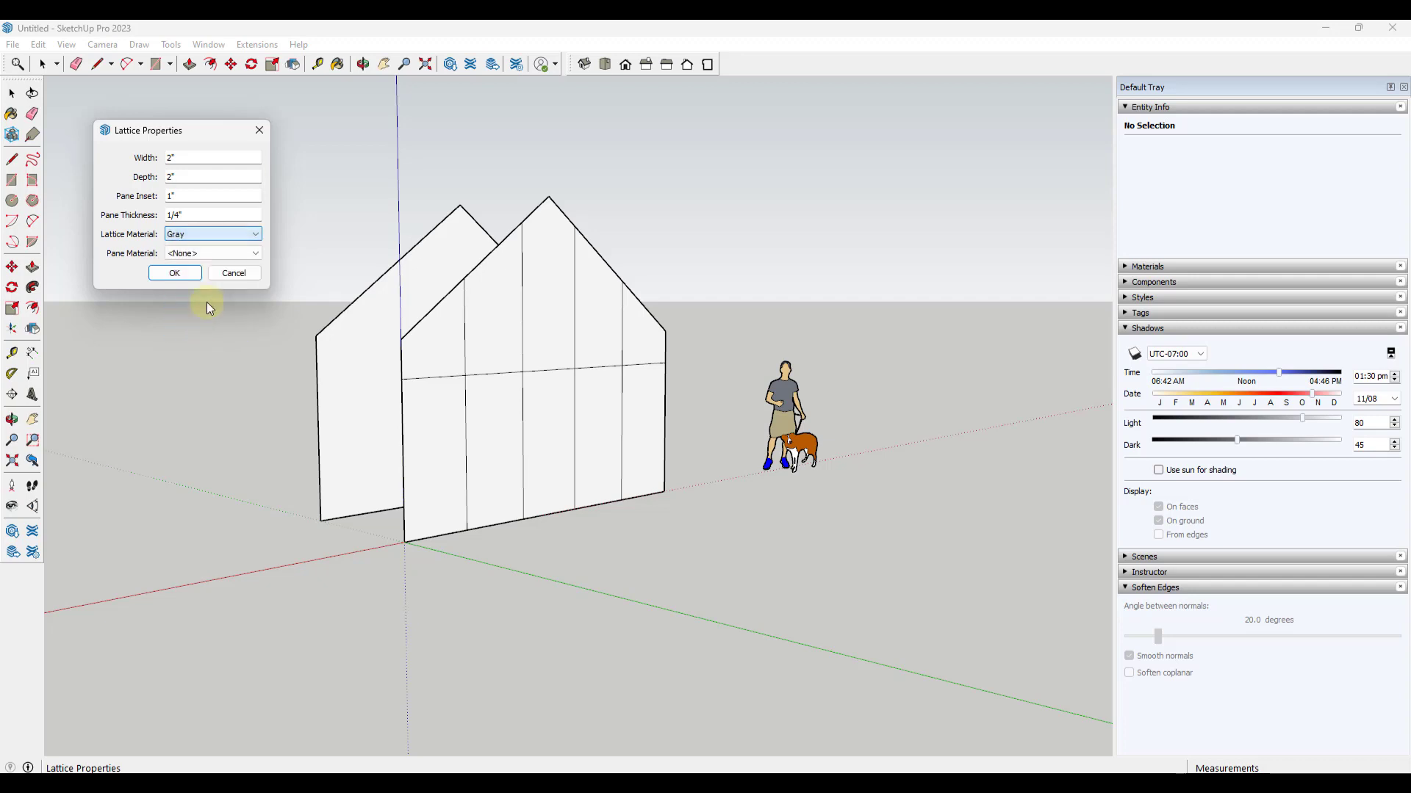
left_click(206, 254)
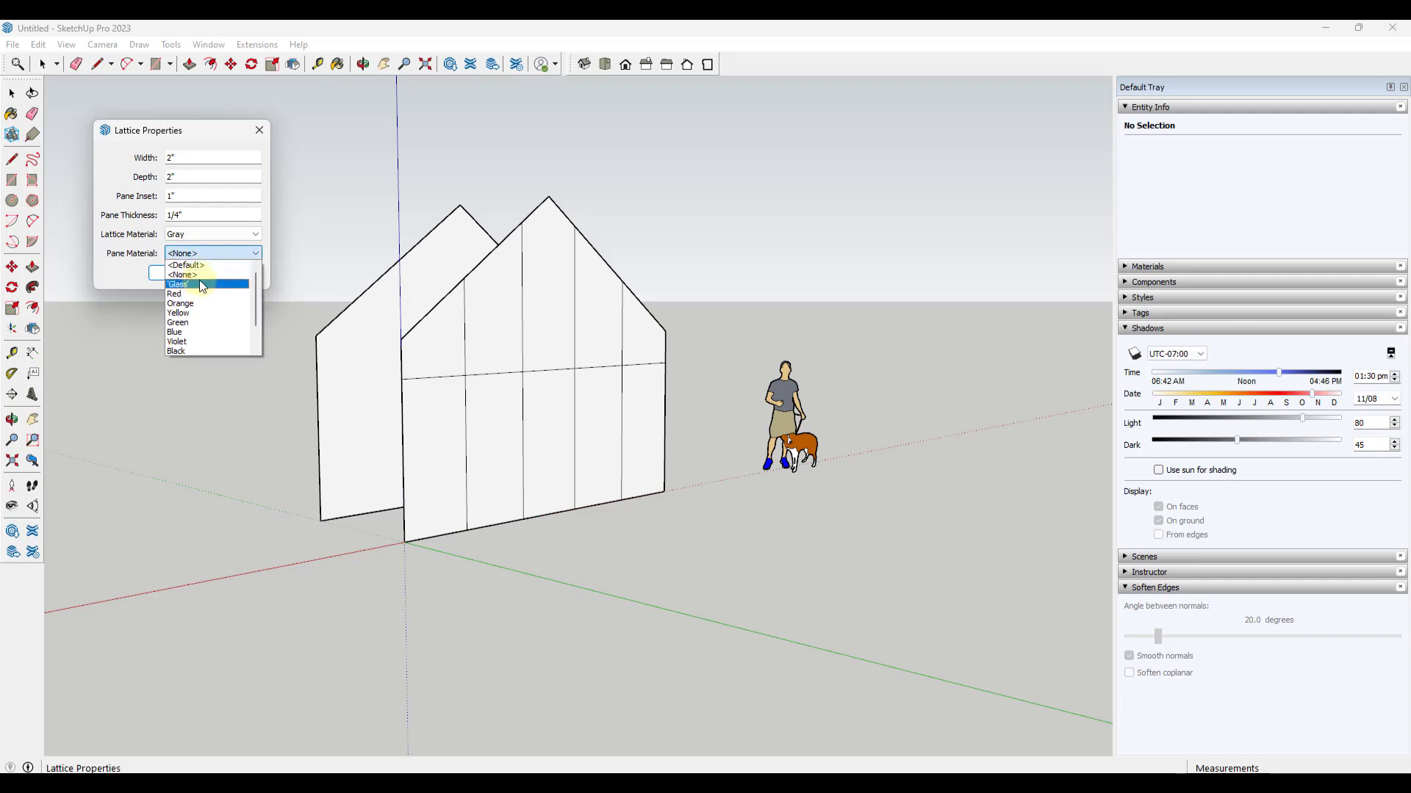
left_click(200, 284)
left_click(180, 273)
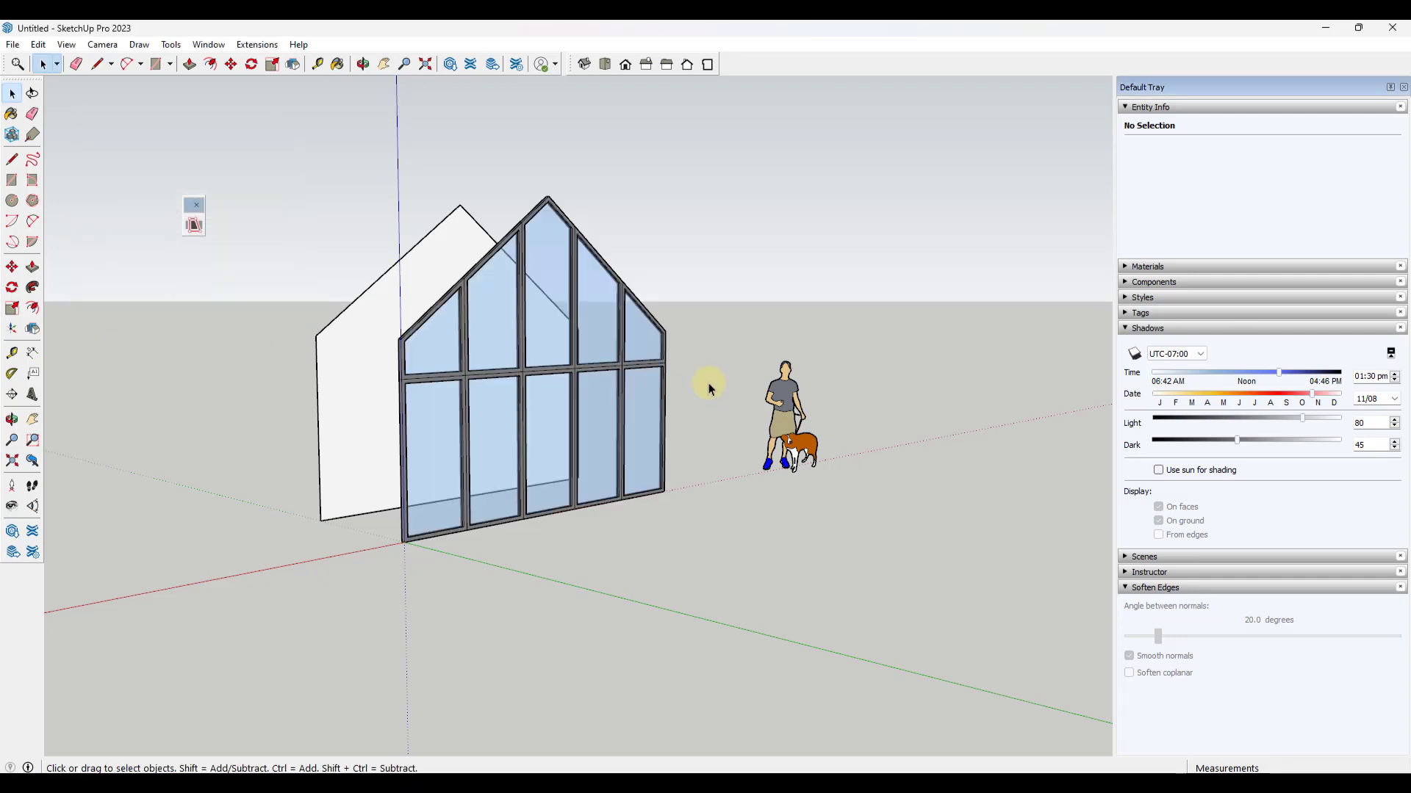
Inspect the generated window frame and glass panes, and undo the lattice
middle_click_drag(708, 382, 579, 366)
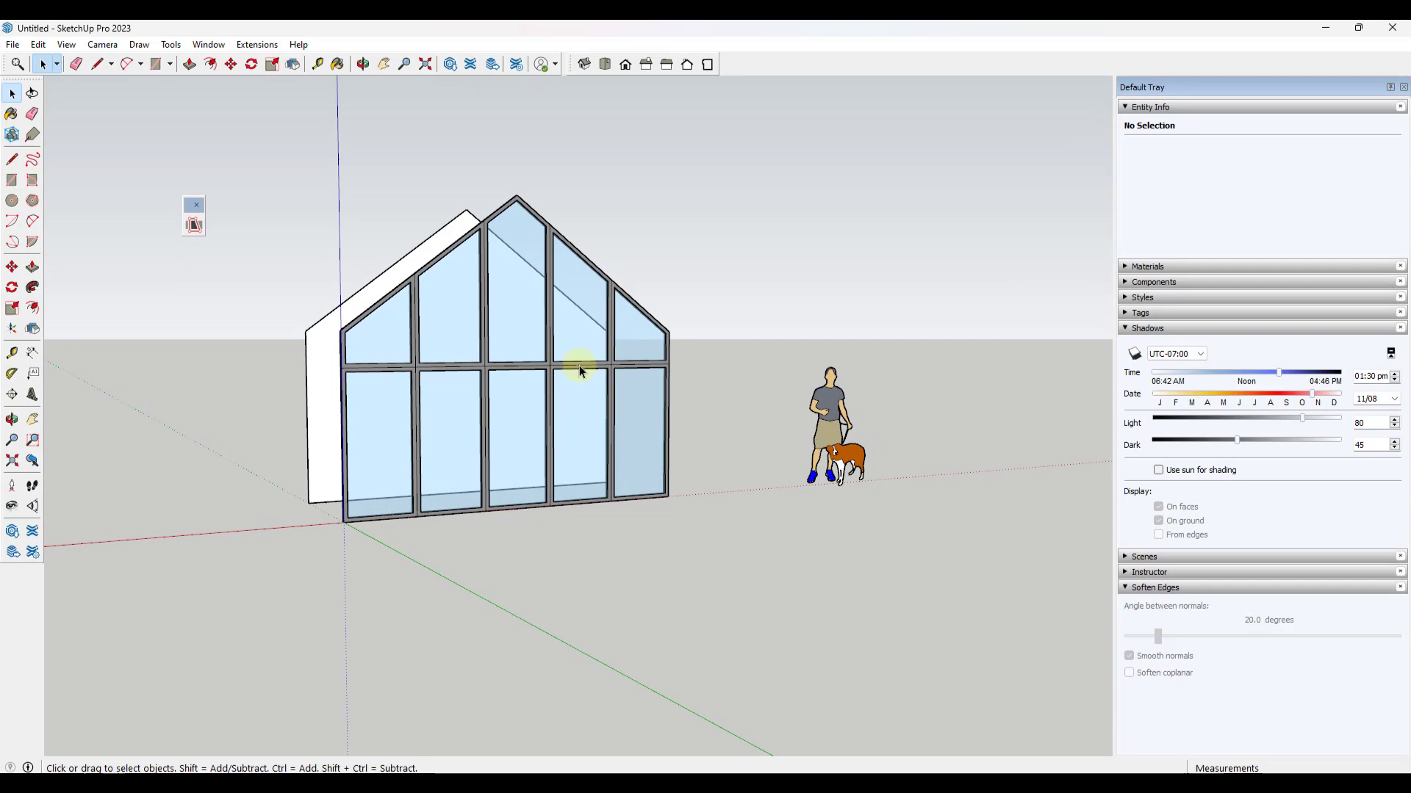
scroll(576, 358, "up", 6)
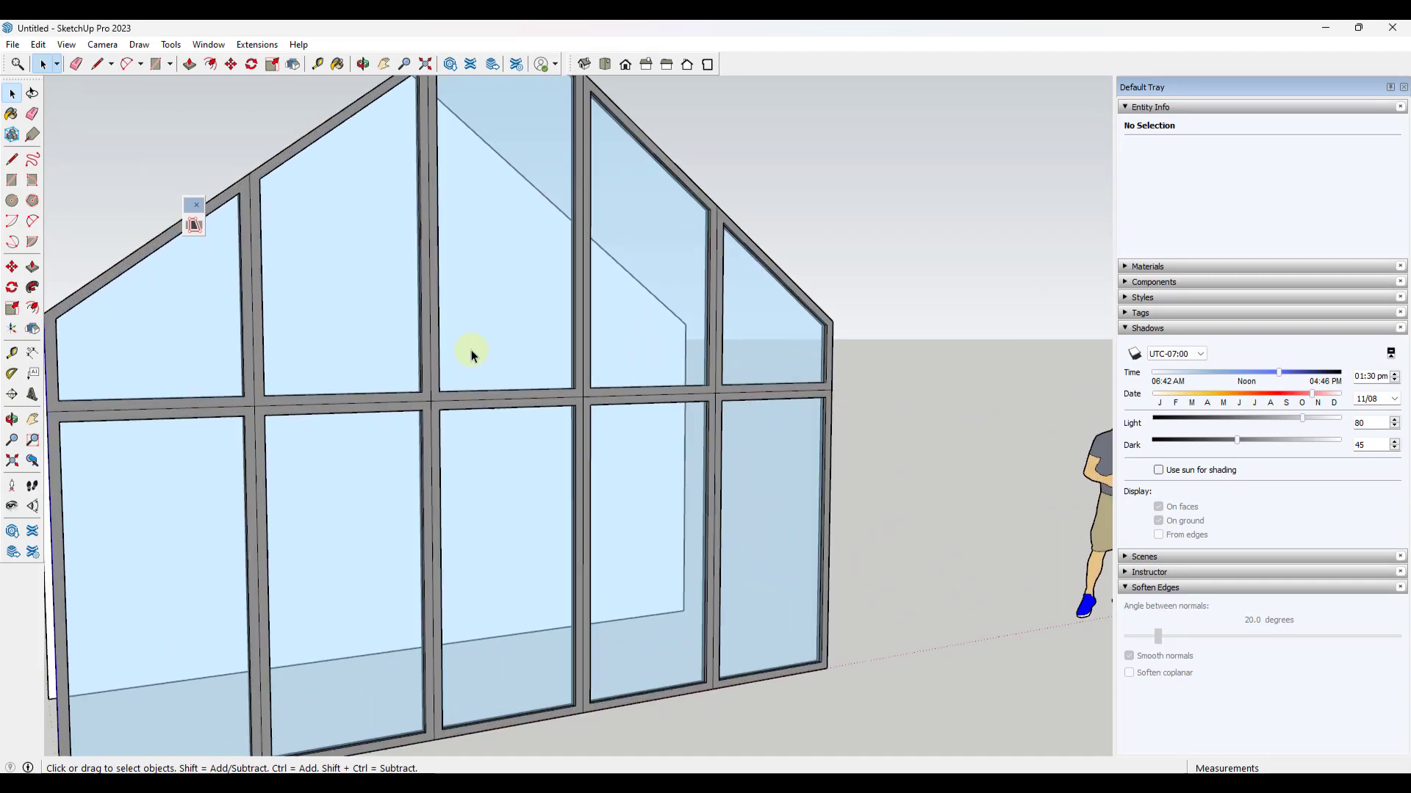
scroll(540, 323, "down", 8)
middle_click_drag(463, 319, 557, 338)
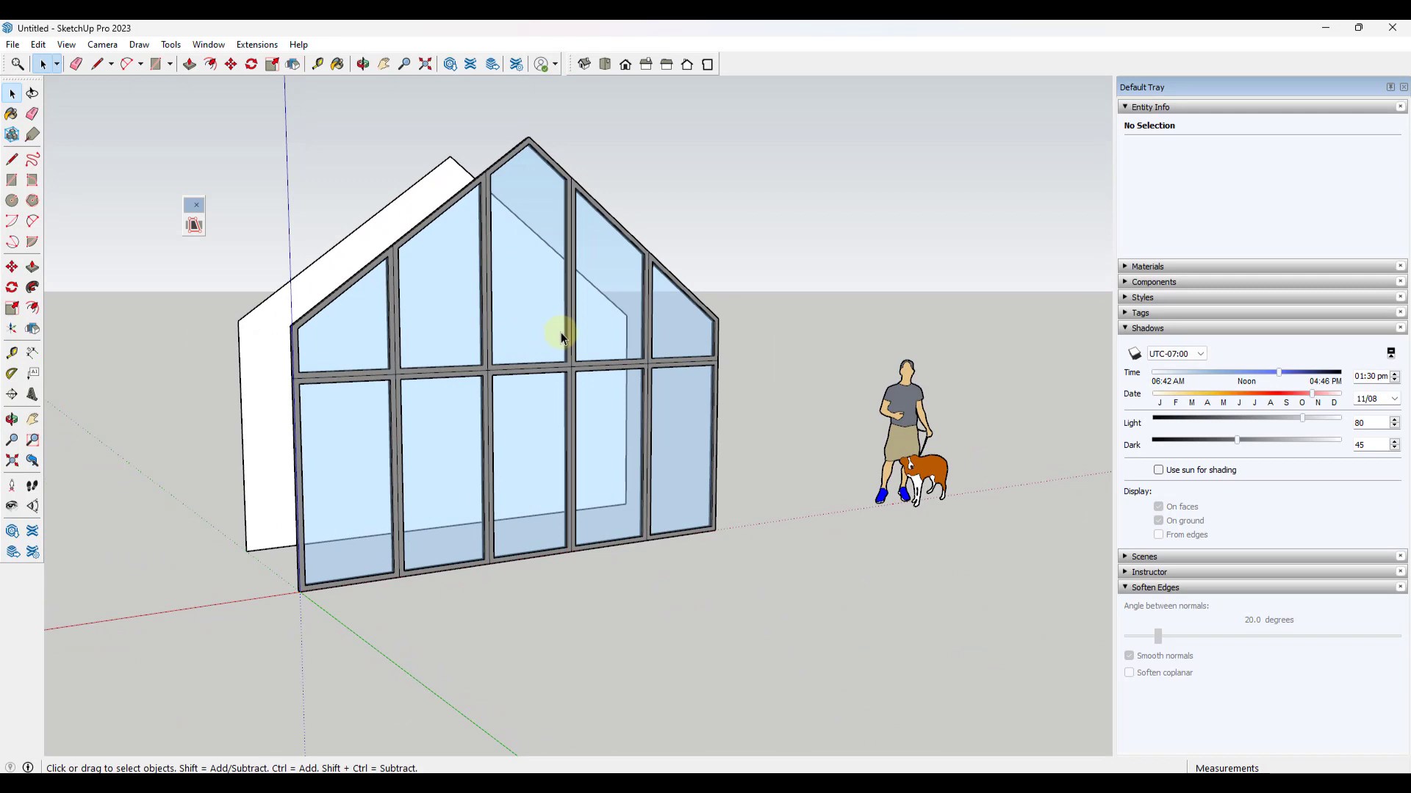
key("ctrl+z")
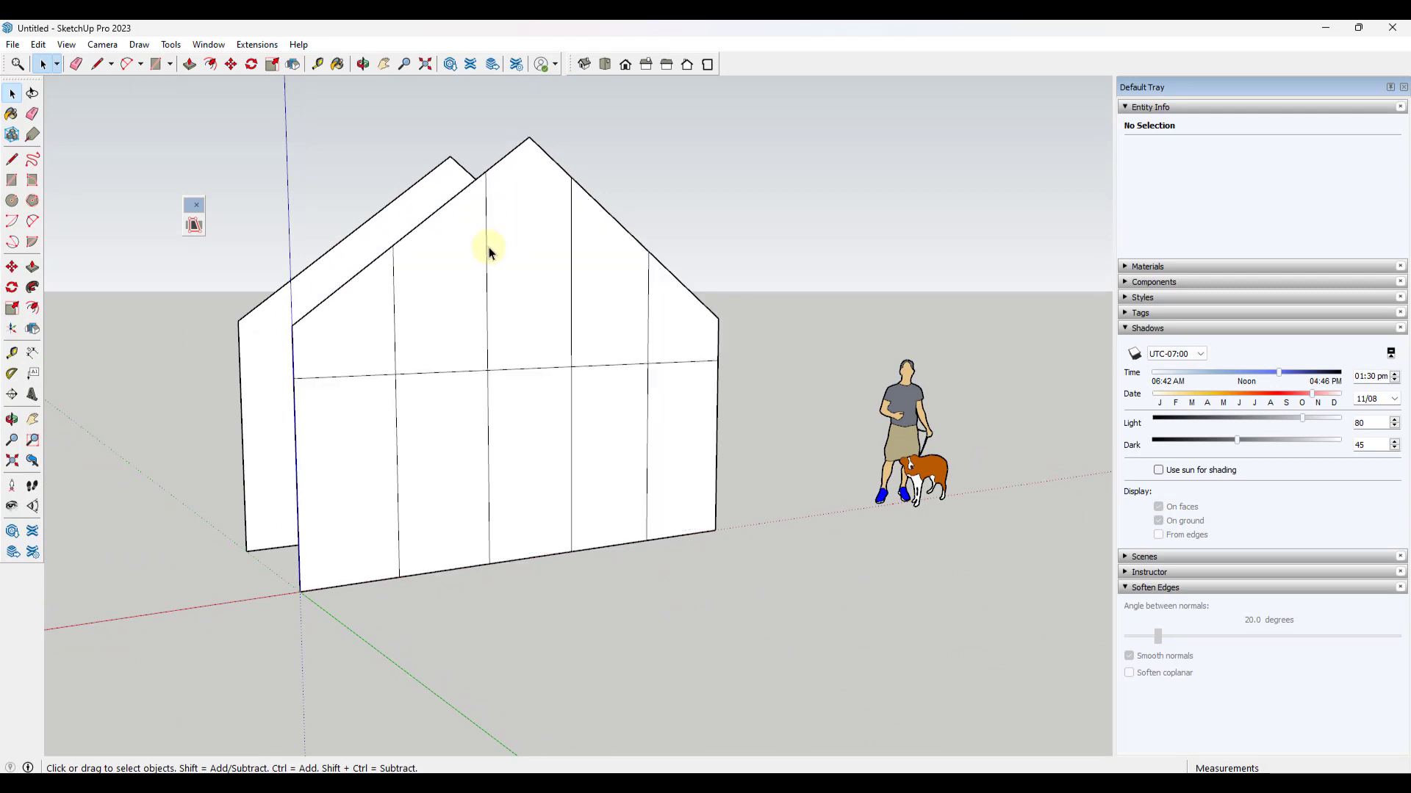
Generate a lattice on the whole divided front gable with width 1, pane inset .5, Gray lattice material and Glass panes
left_click(460, 247)
triple_click(460, 247)
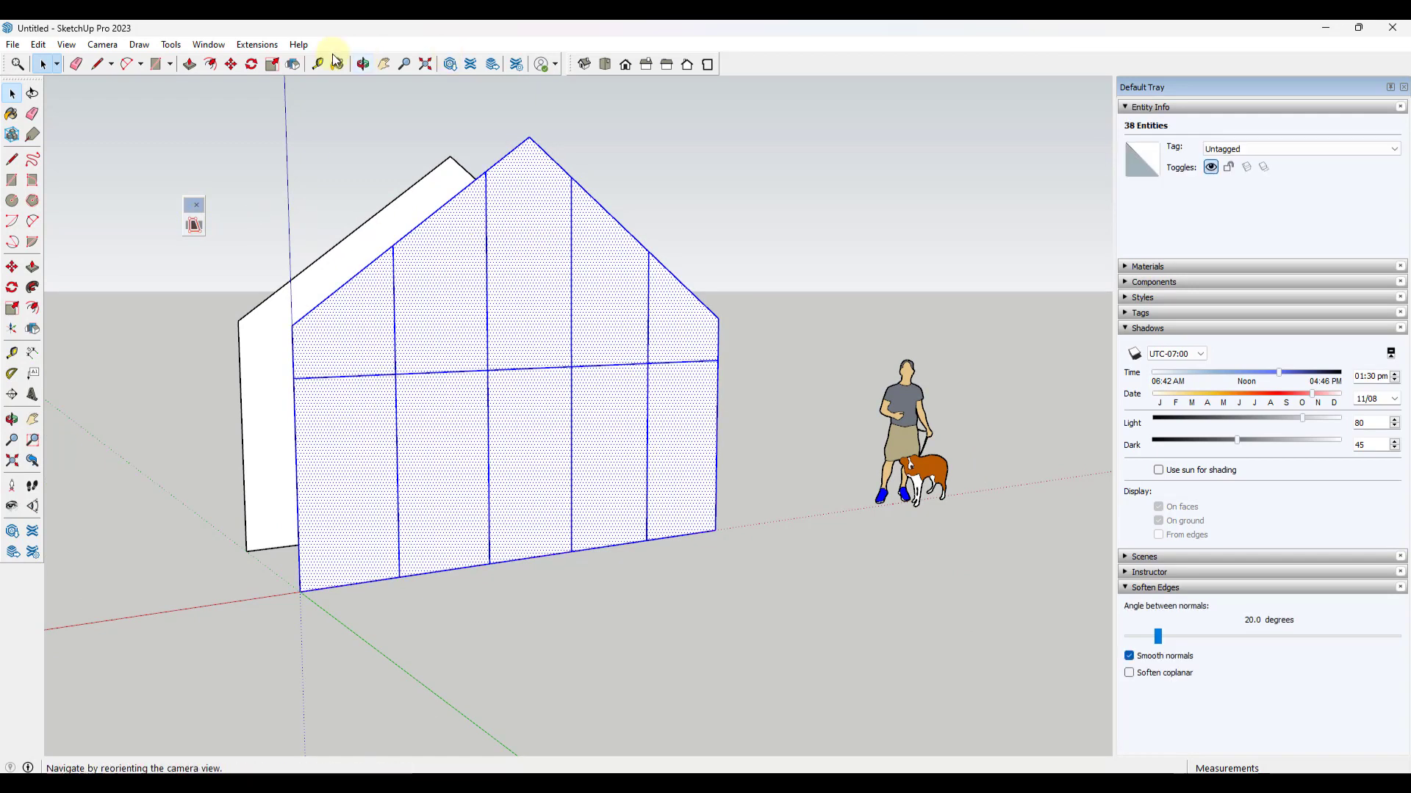
left_click(257, 45)
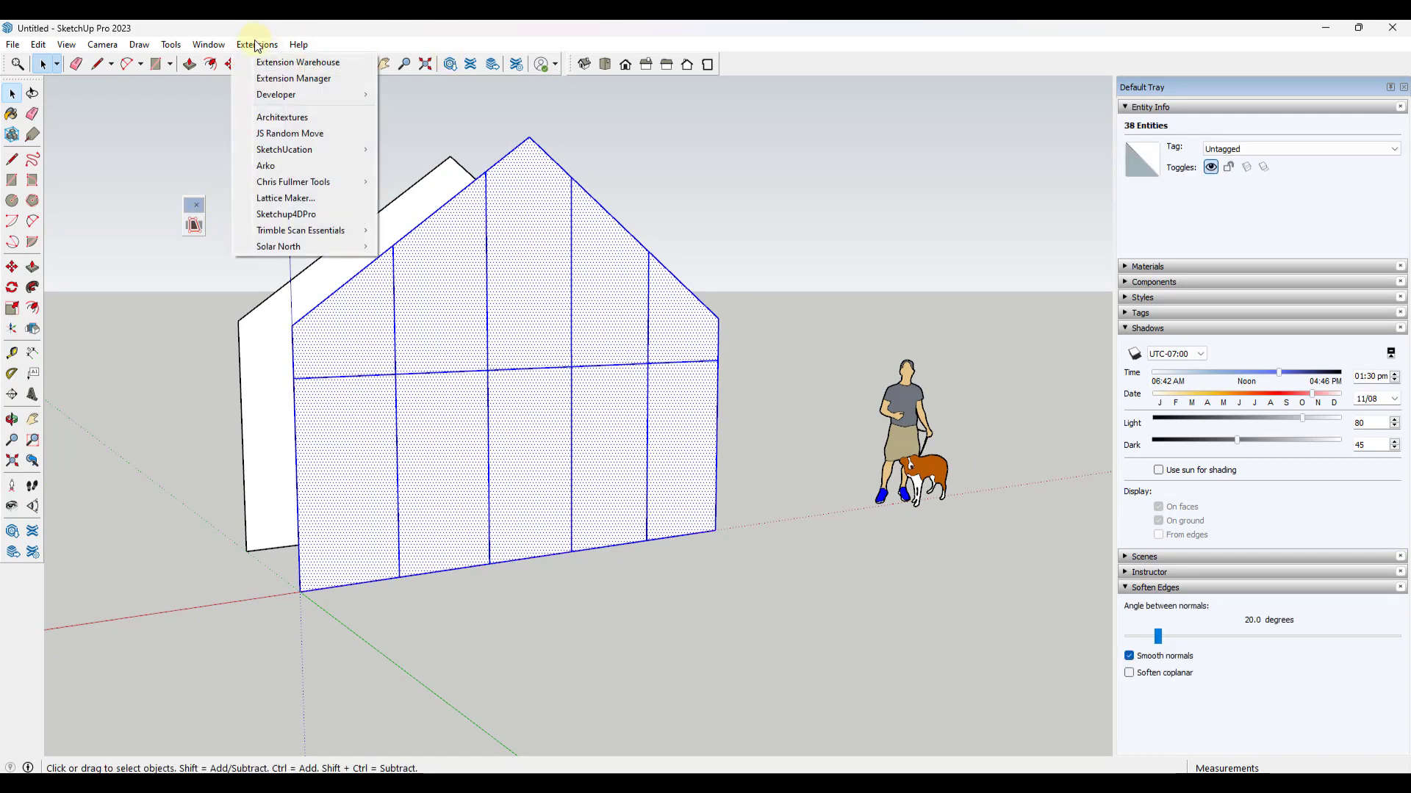
left_click(286, 198)
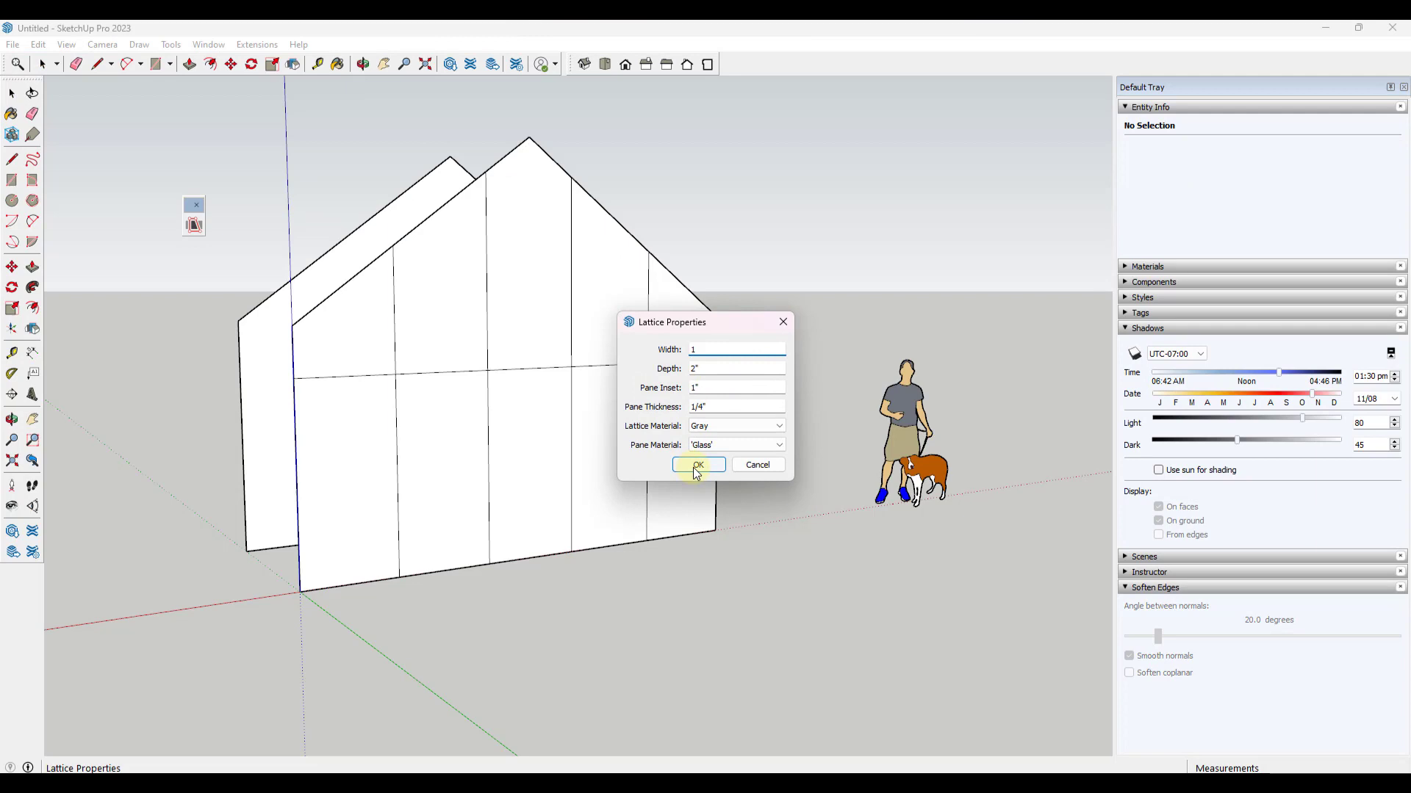
double_click(718, 386)
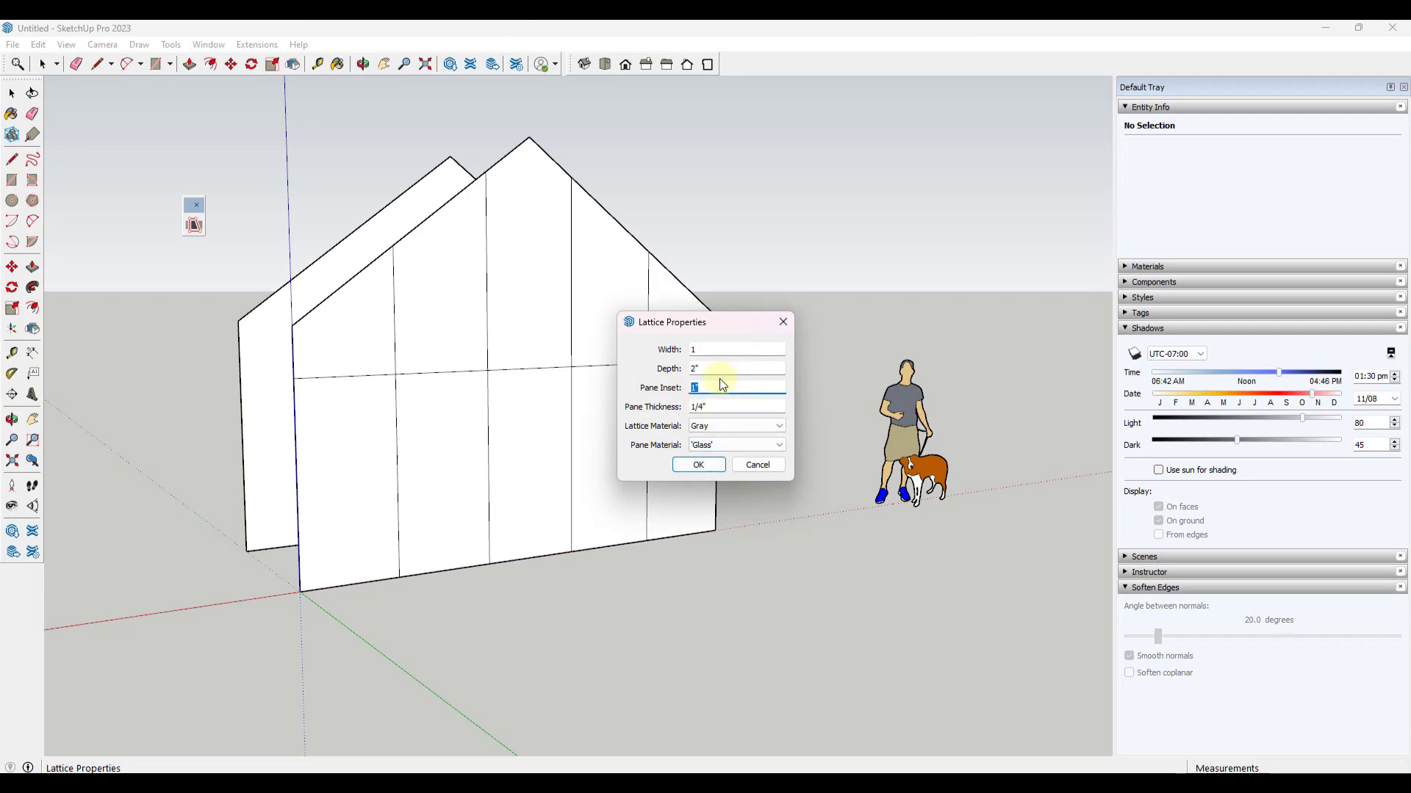
left_click(696, 465)
middle_click_drag(655, 422, 487, 343)
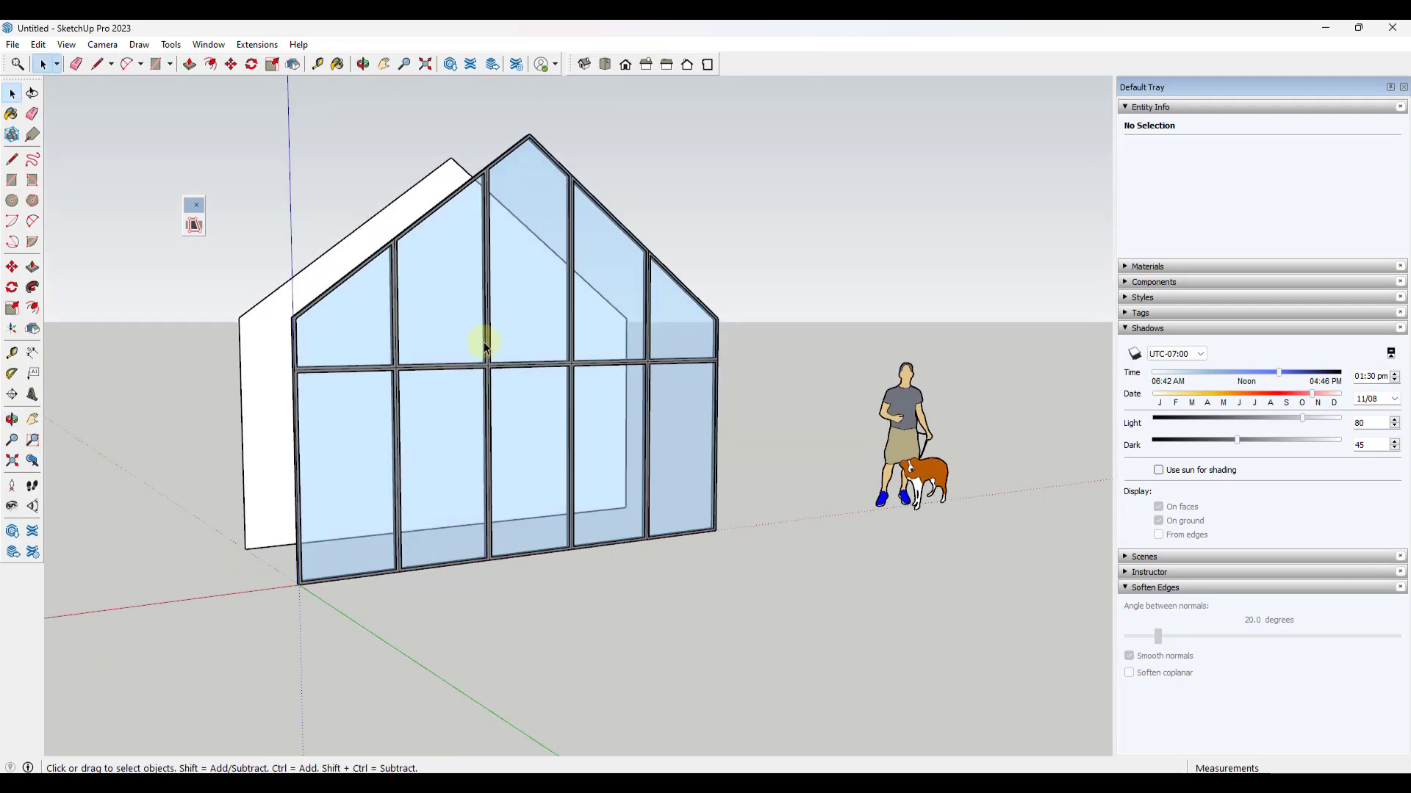
scroll(300, 354, "up", 5)
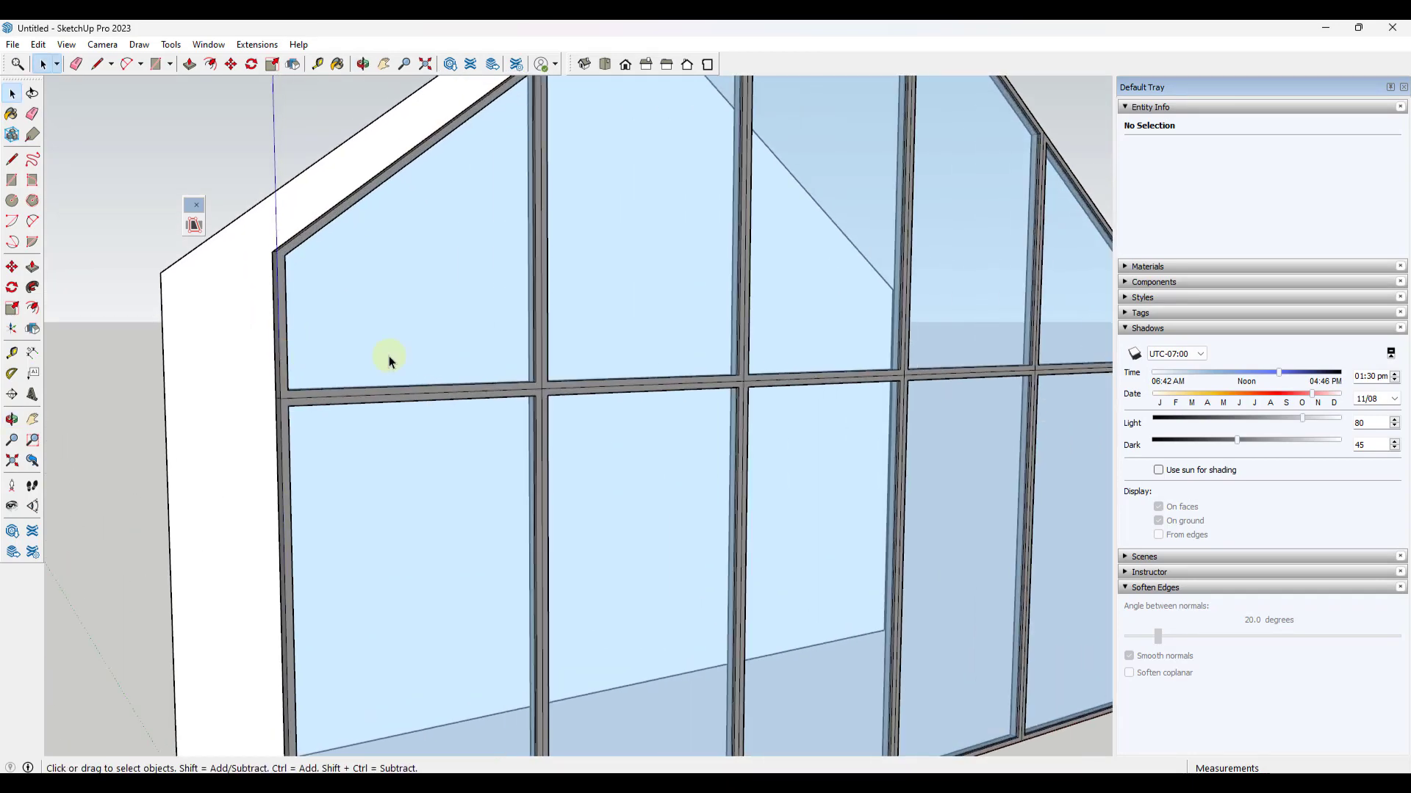
scroll(567, 362, "down", 6)
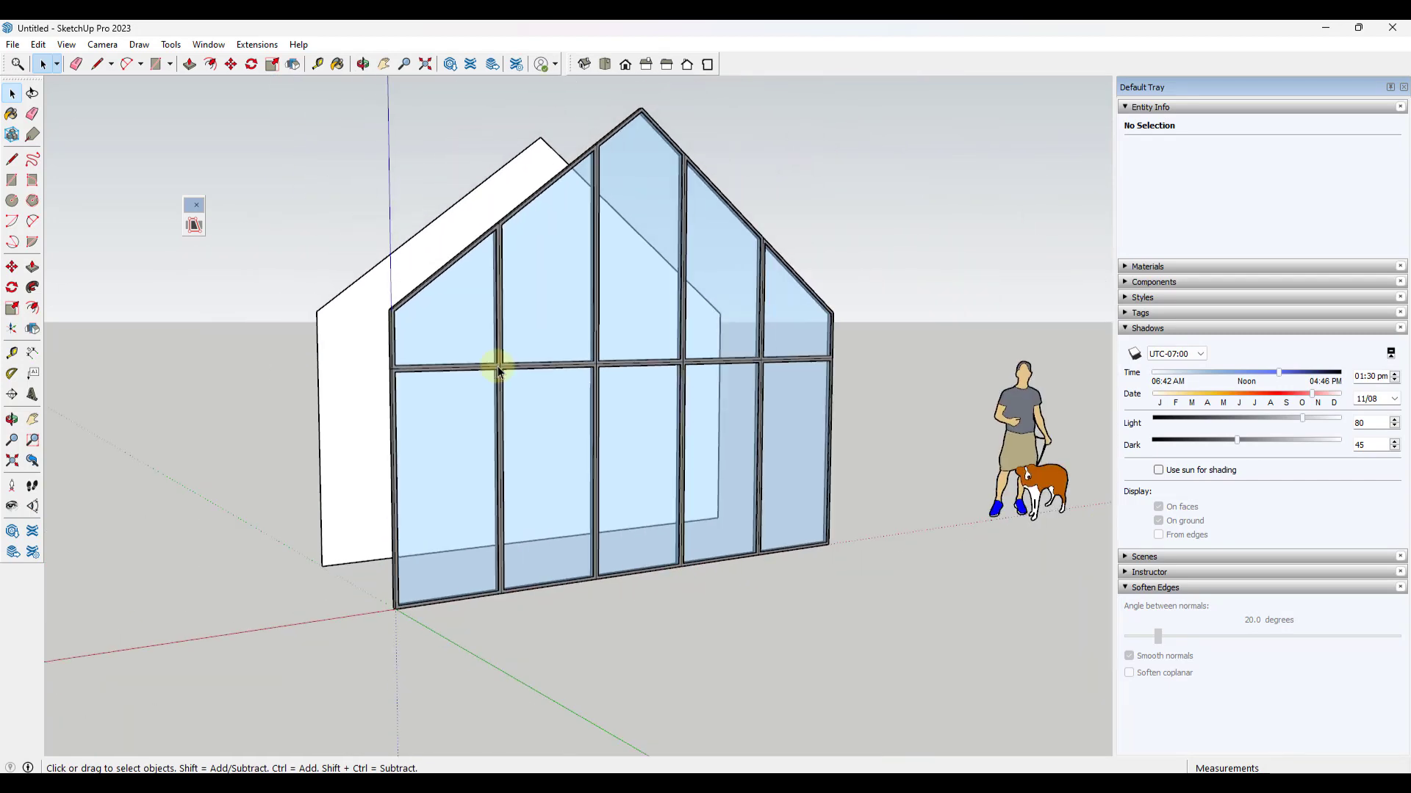
Open the lattice group for editing and select all frame faces that share the gray material
left_click(503, 377)
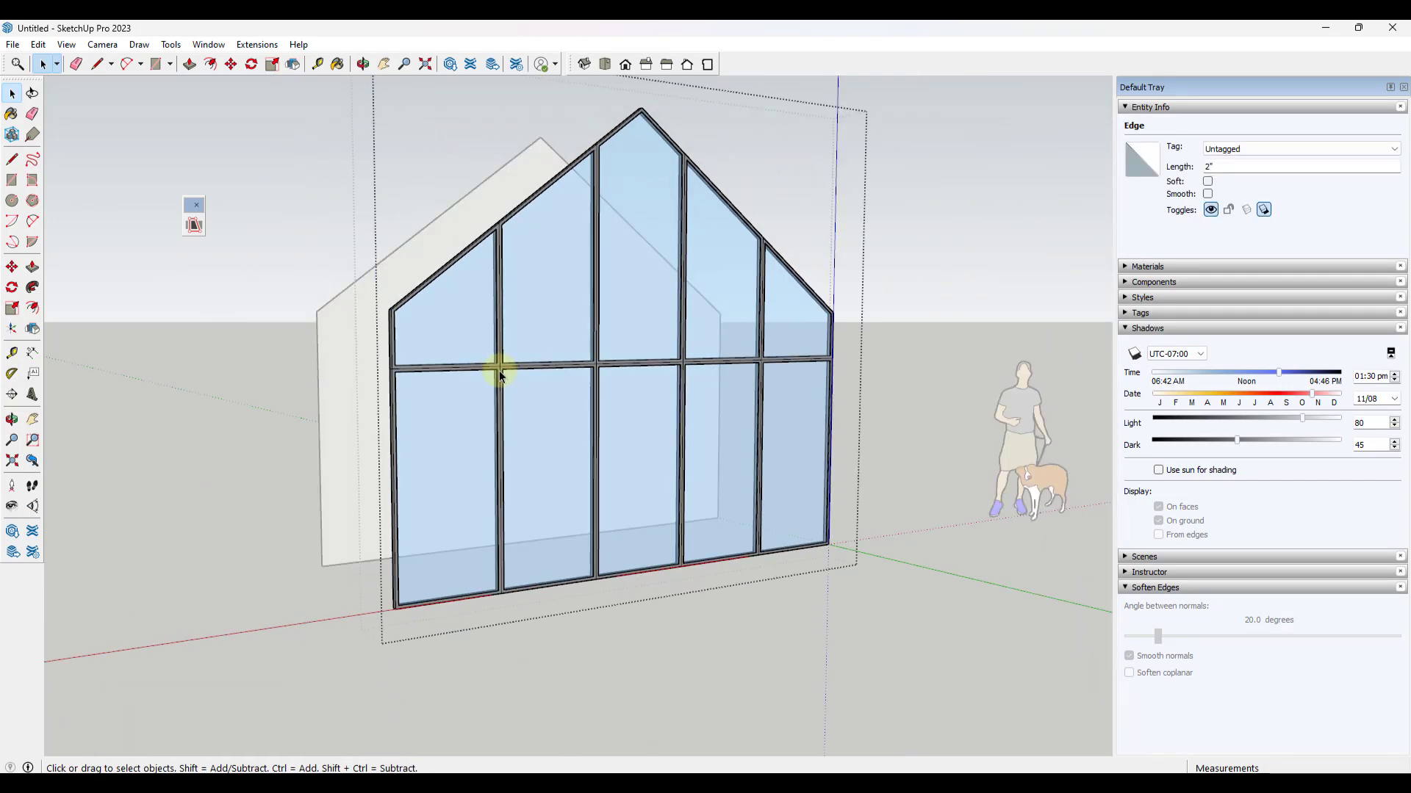
scroll(498, 374, "up", 5)
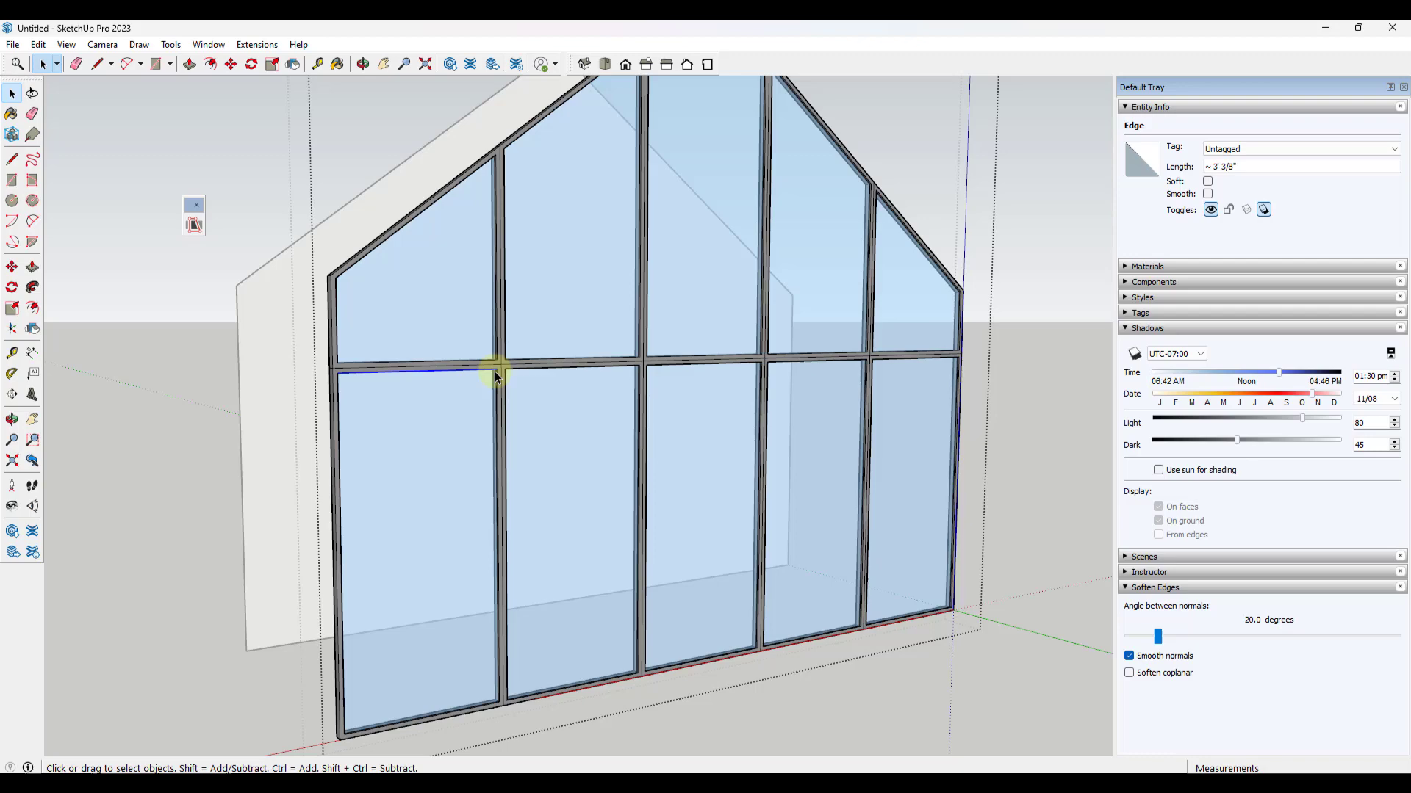
left_click(502, 370)
triple_click(503, 369)
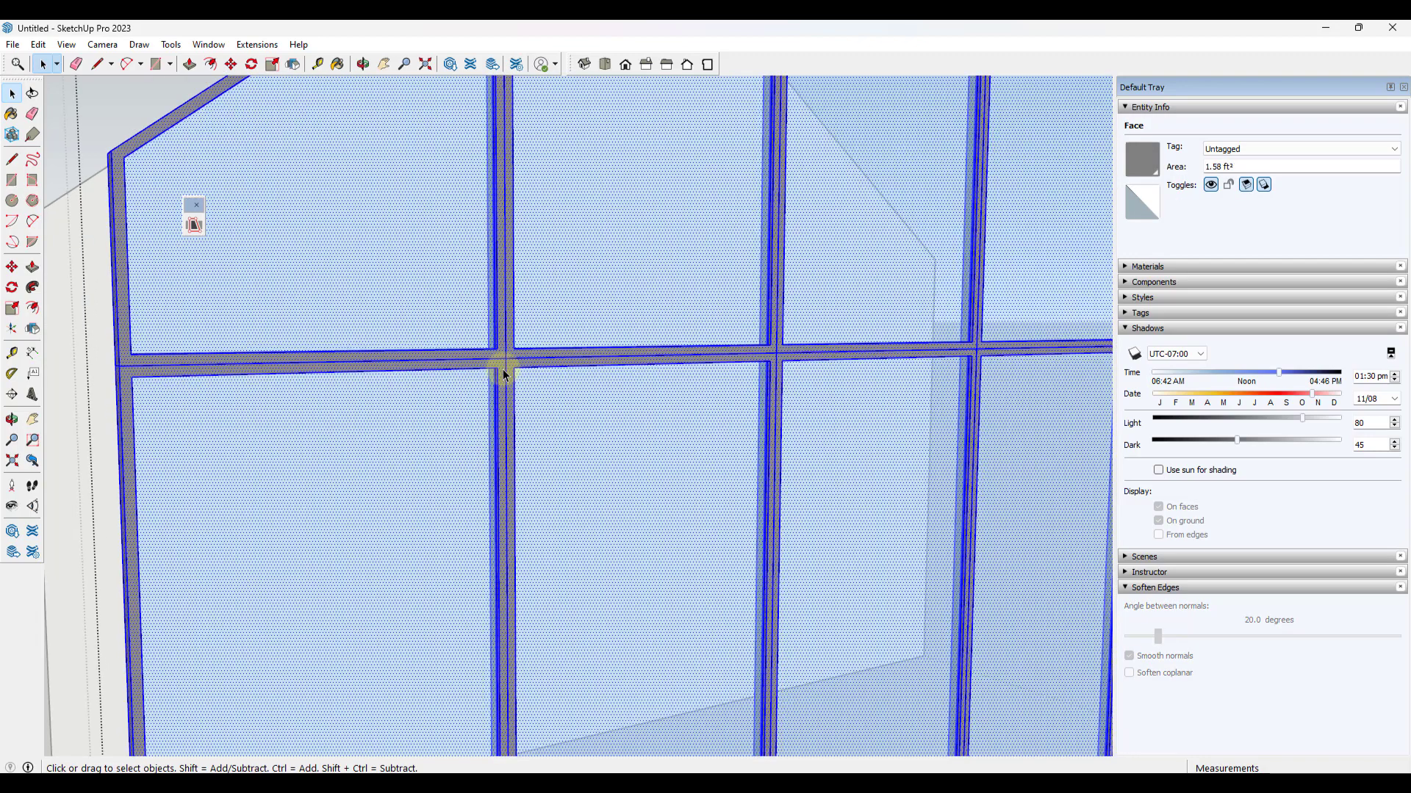
scroll(502, 368, "down", 5)
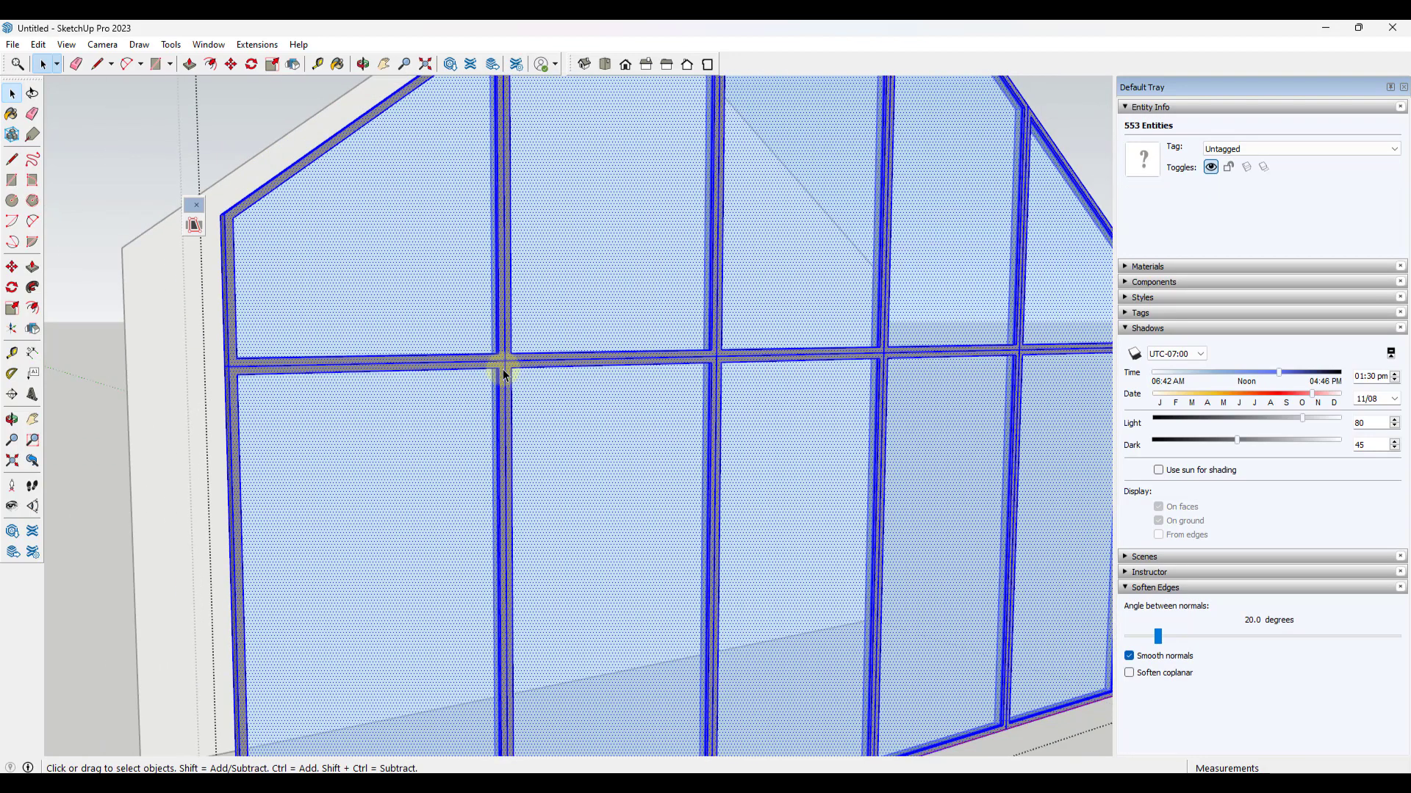
left_click(502, 368)
right_click(502, 368)
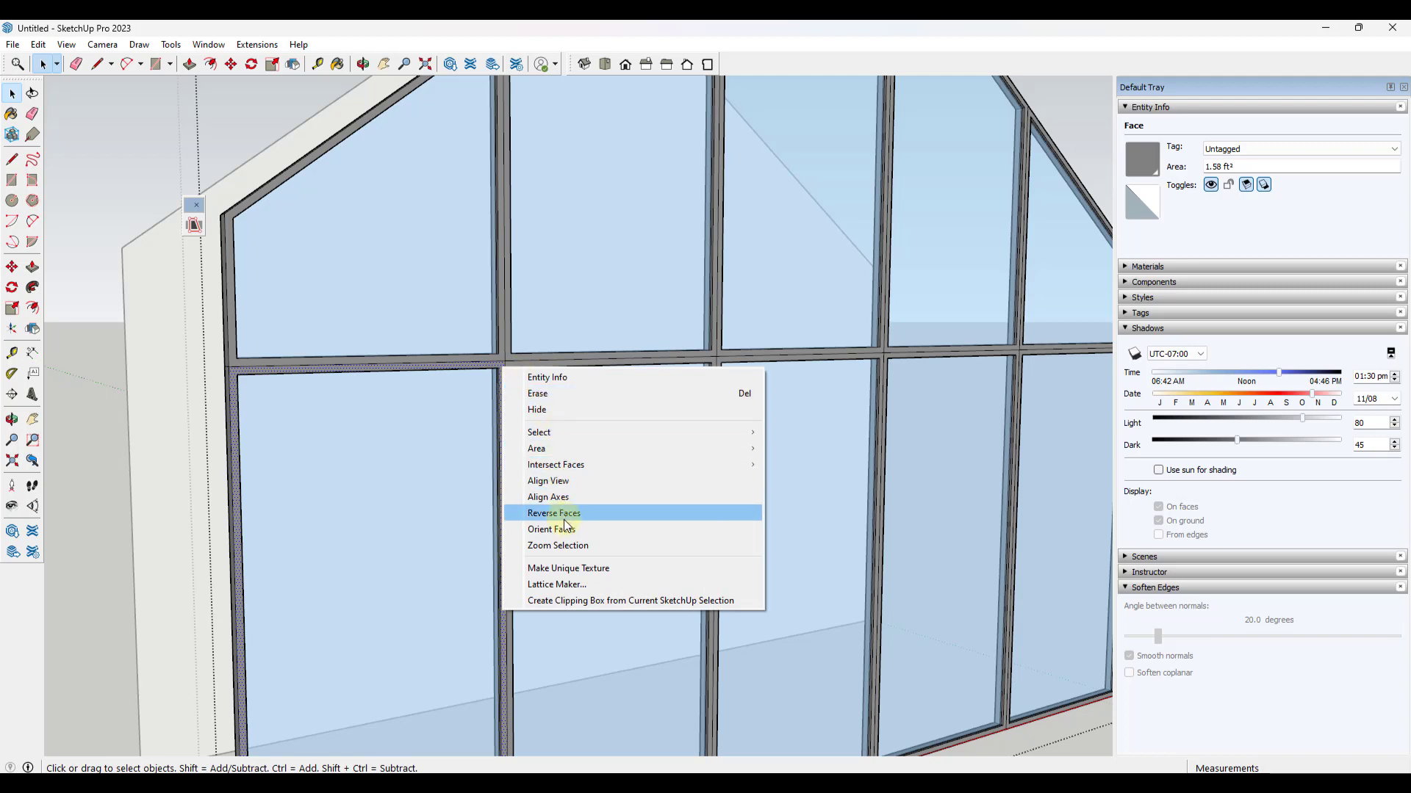
mouse_move(571, 438)
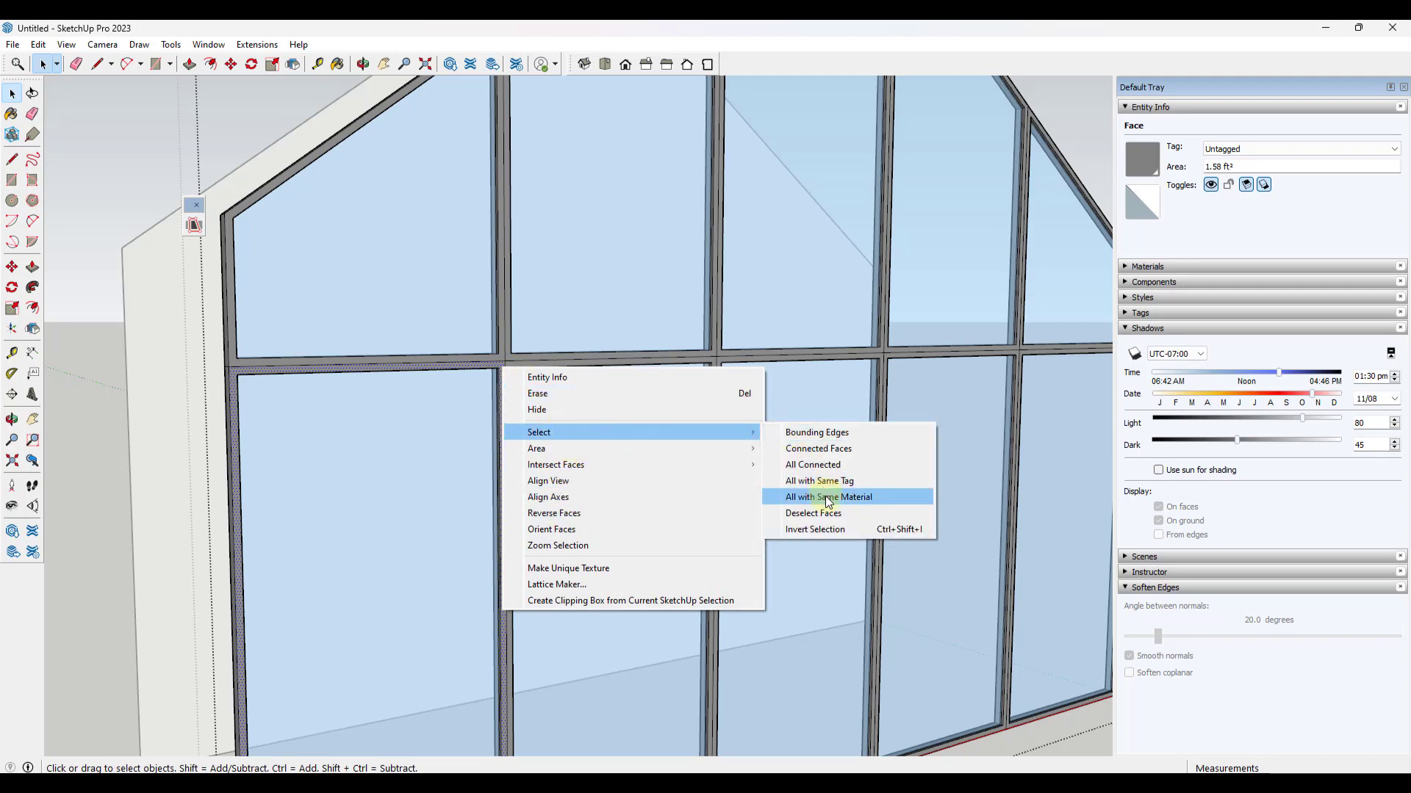
left_click(808, 497)
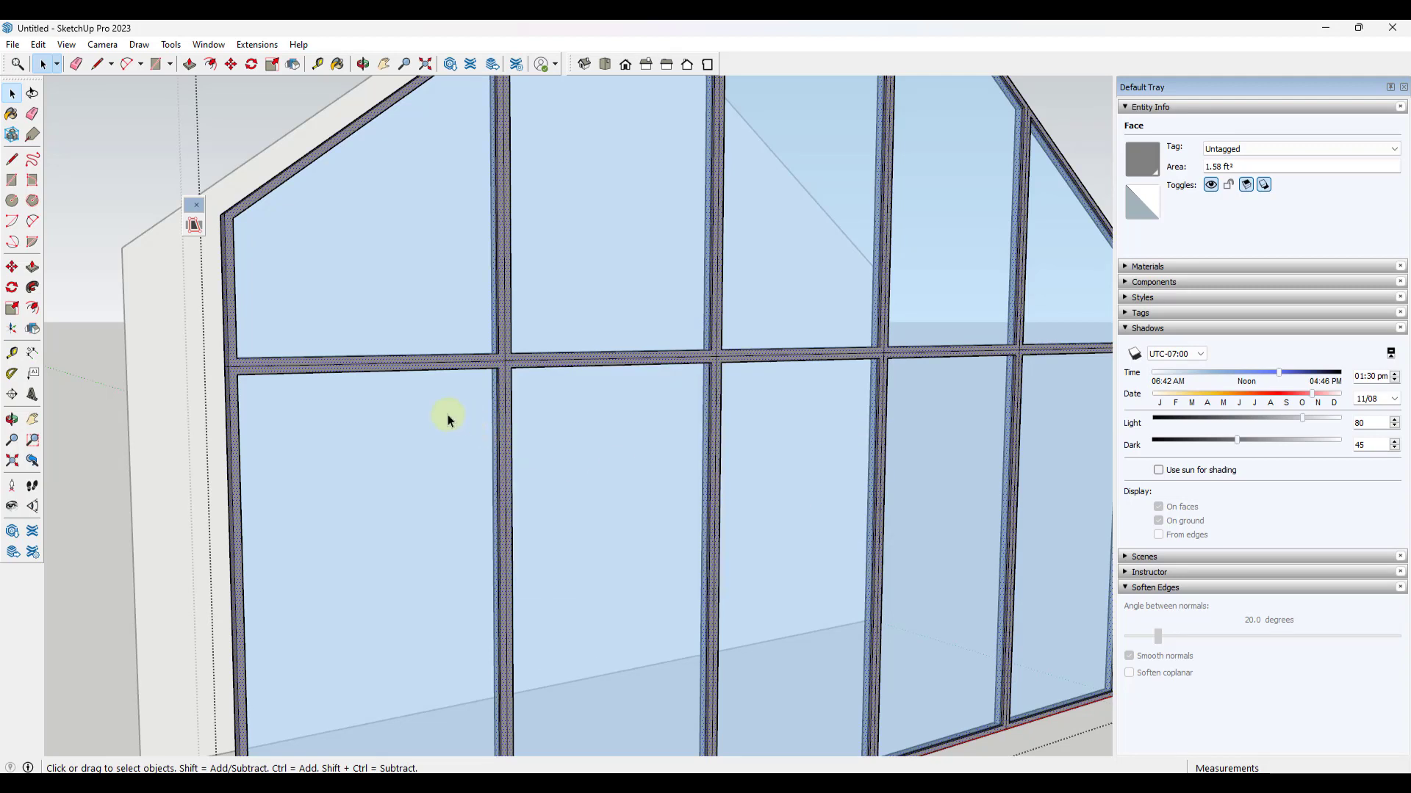
Paint the selected frame faces with the dark brown Color C08 from the Colors collection and close the group
left_click(1124, 268)
left_click(1206, 363)
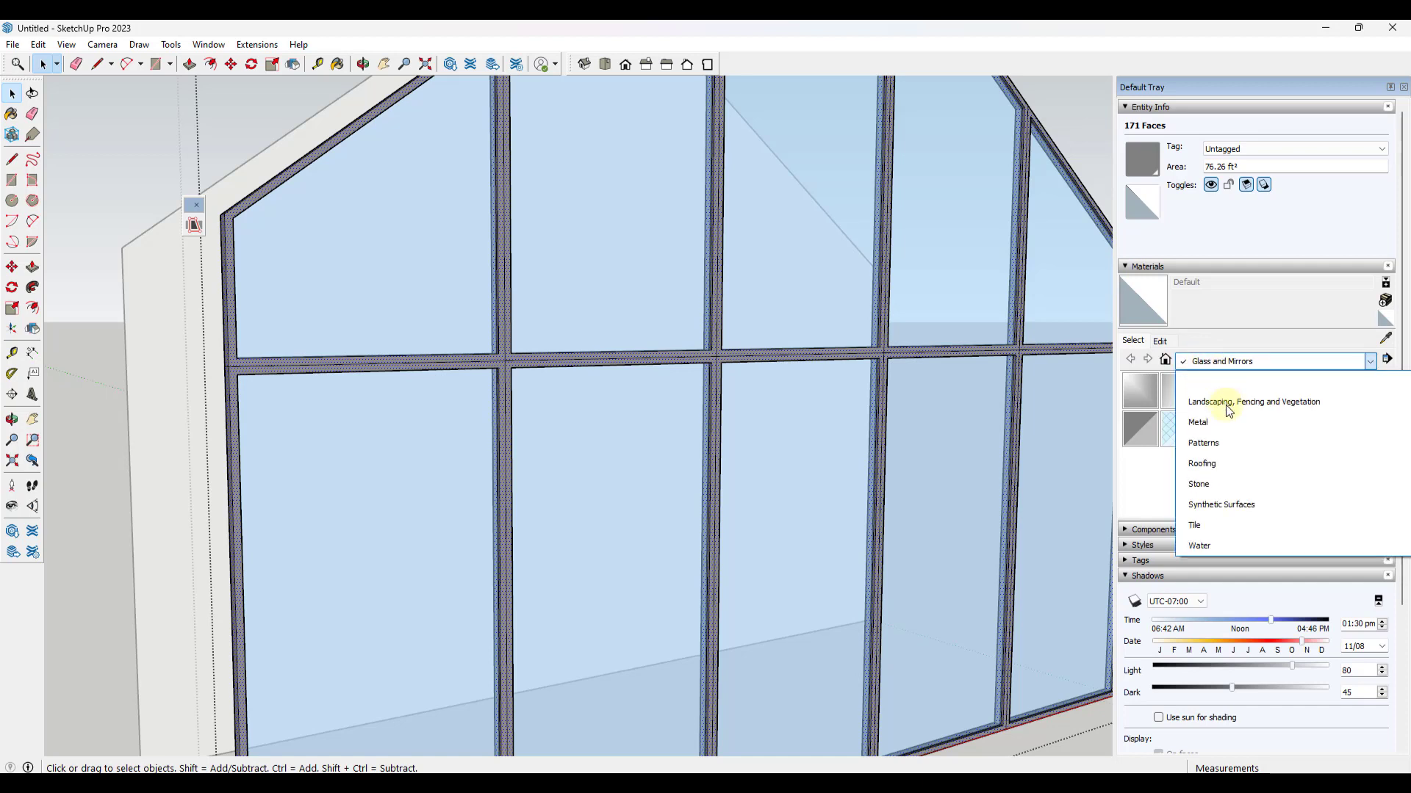
scroll(1225, 464, "up", 1)
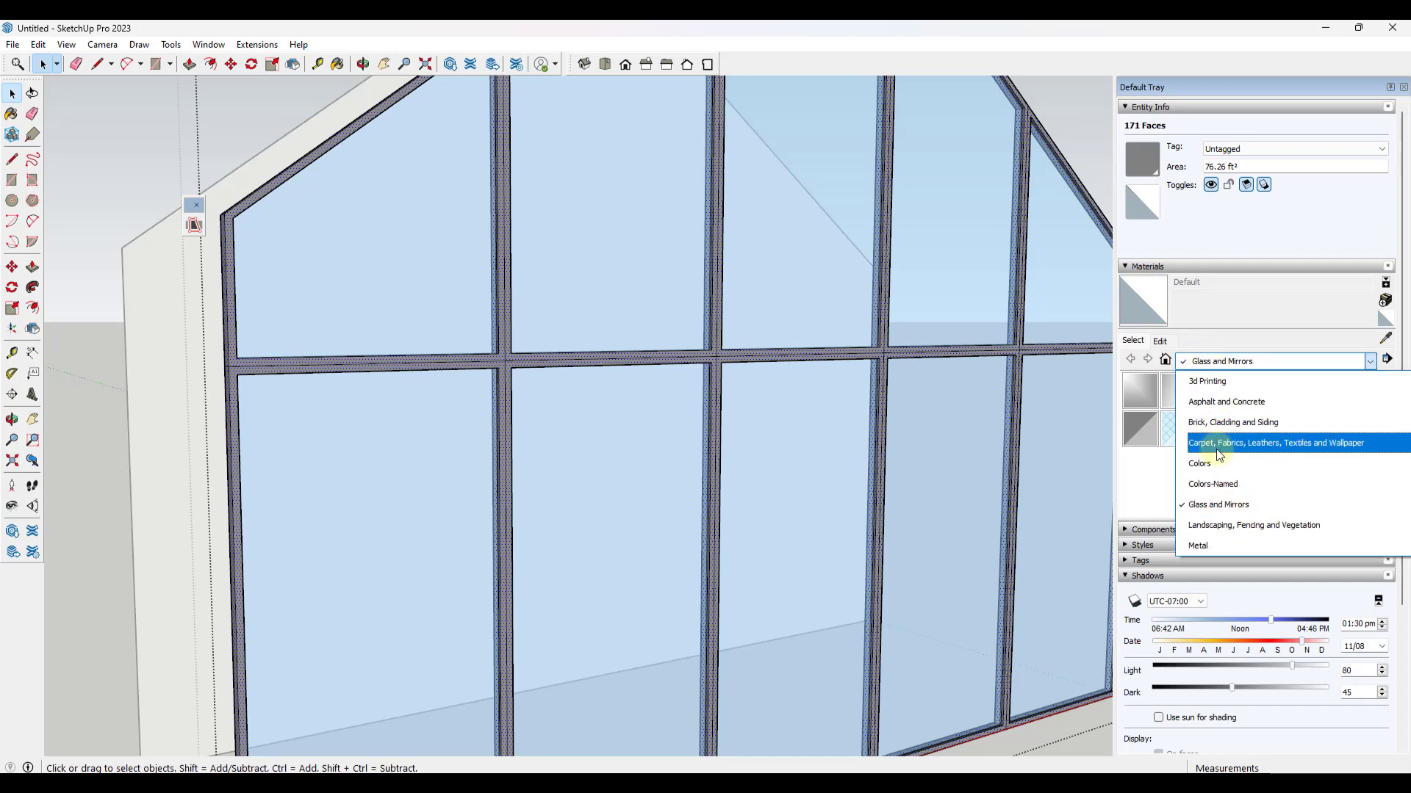
left_click(1226, 470)
scroll(1293, 477, "down", 2)
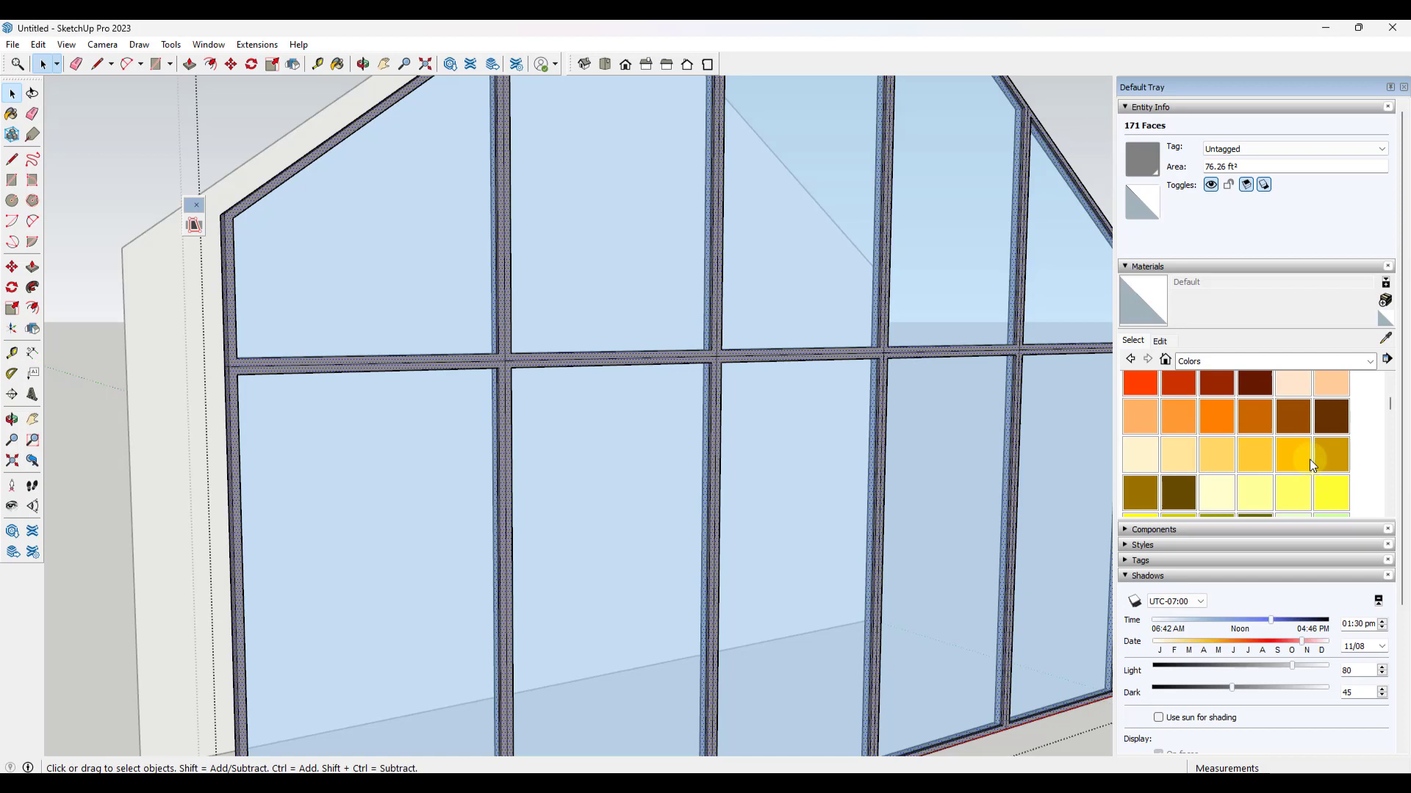
left_click(1330, 419)
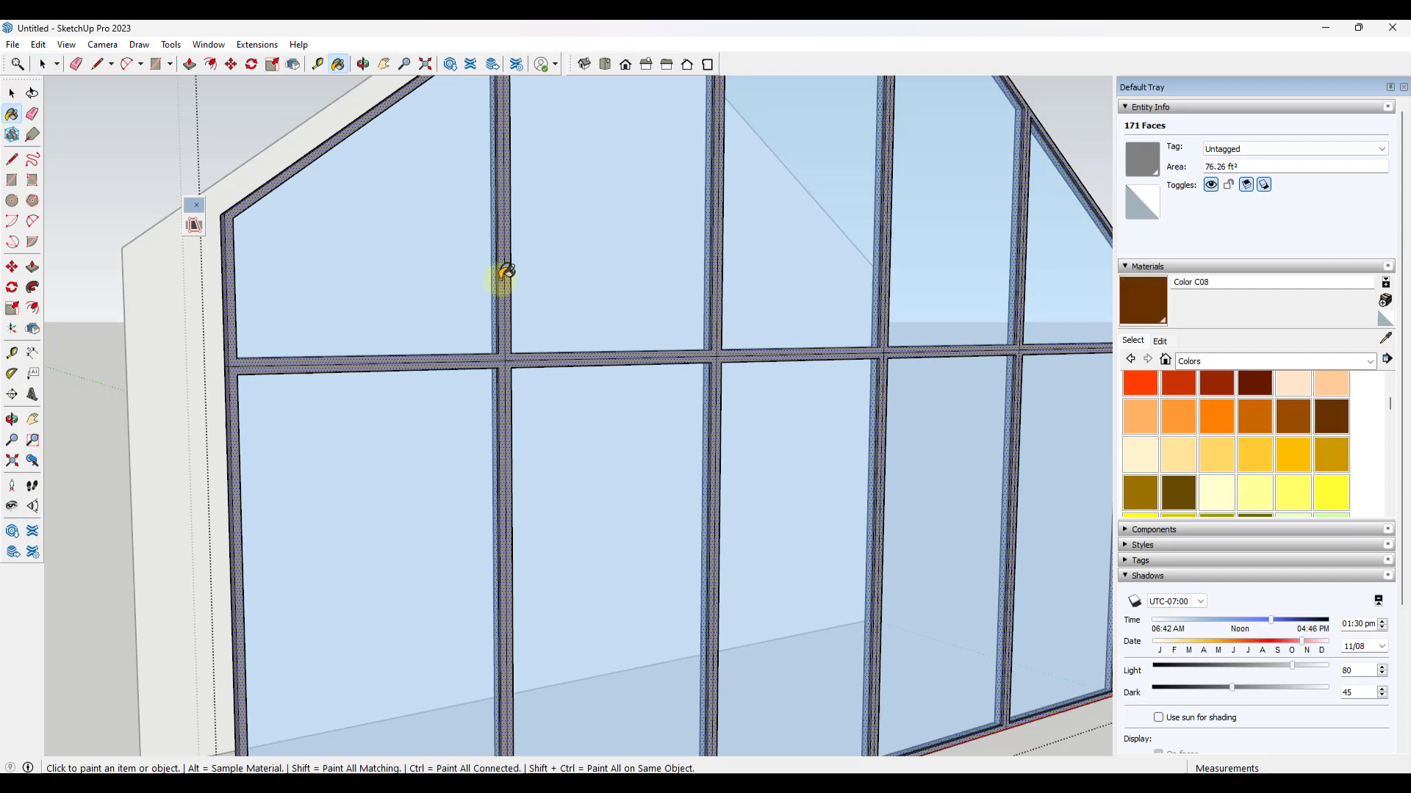
left_click(508, 273)
key("space")
scroll(570, 385, "down", 1)
scroll(570, 385, "down", 3)
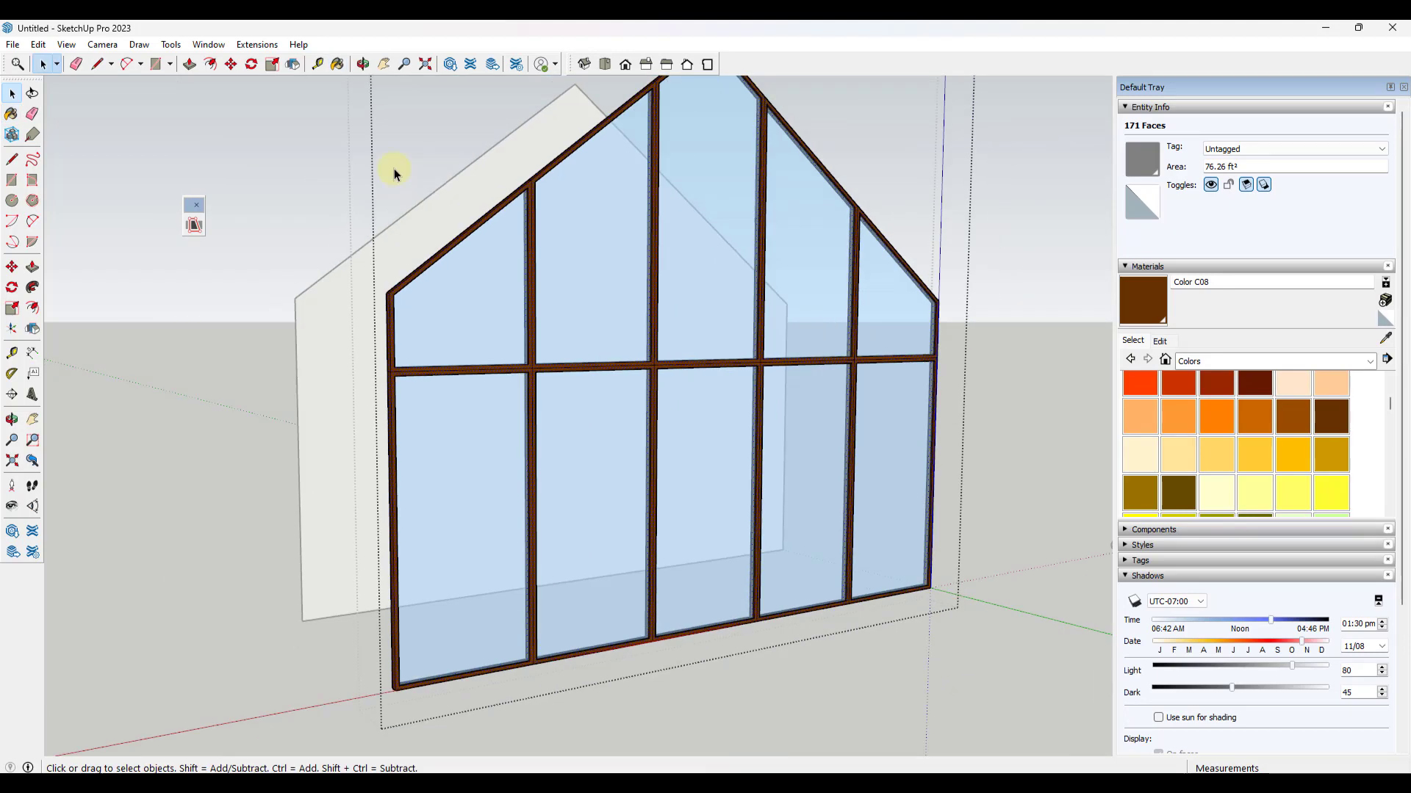
left_click(334, 140)
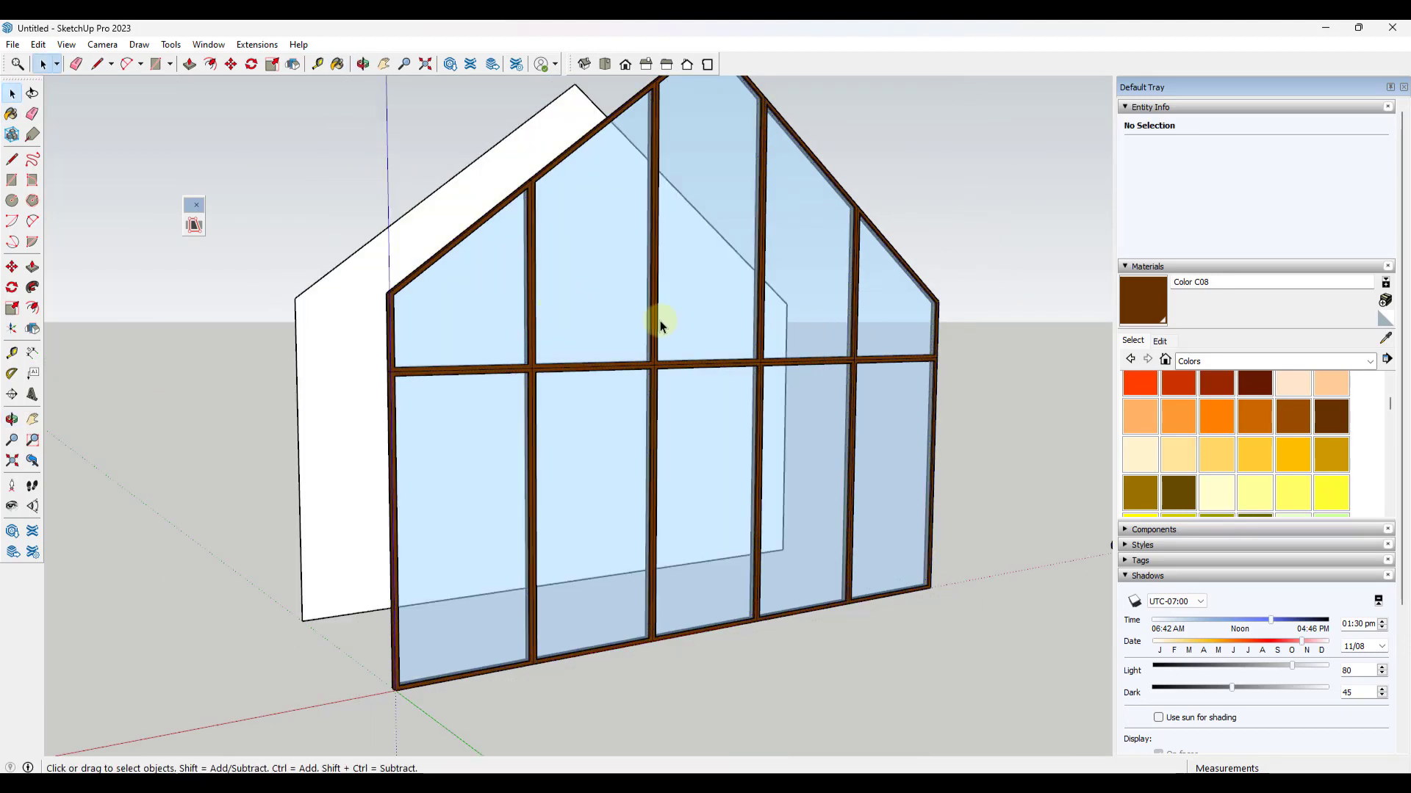
Draw a vertical line about 7' 4 3/8" long from the gable's apex down to the horizontal frame bar
scroll(669, 310, "down", 5)
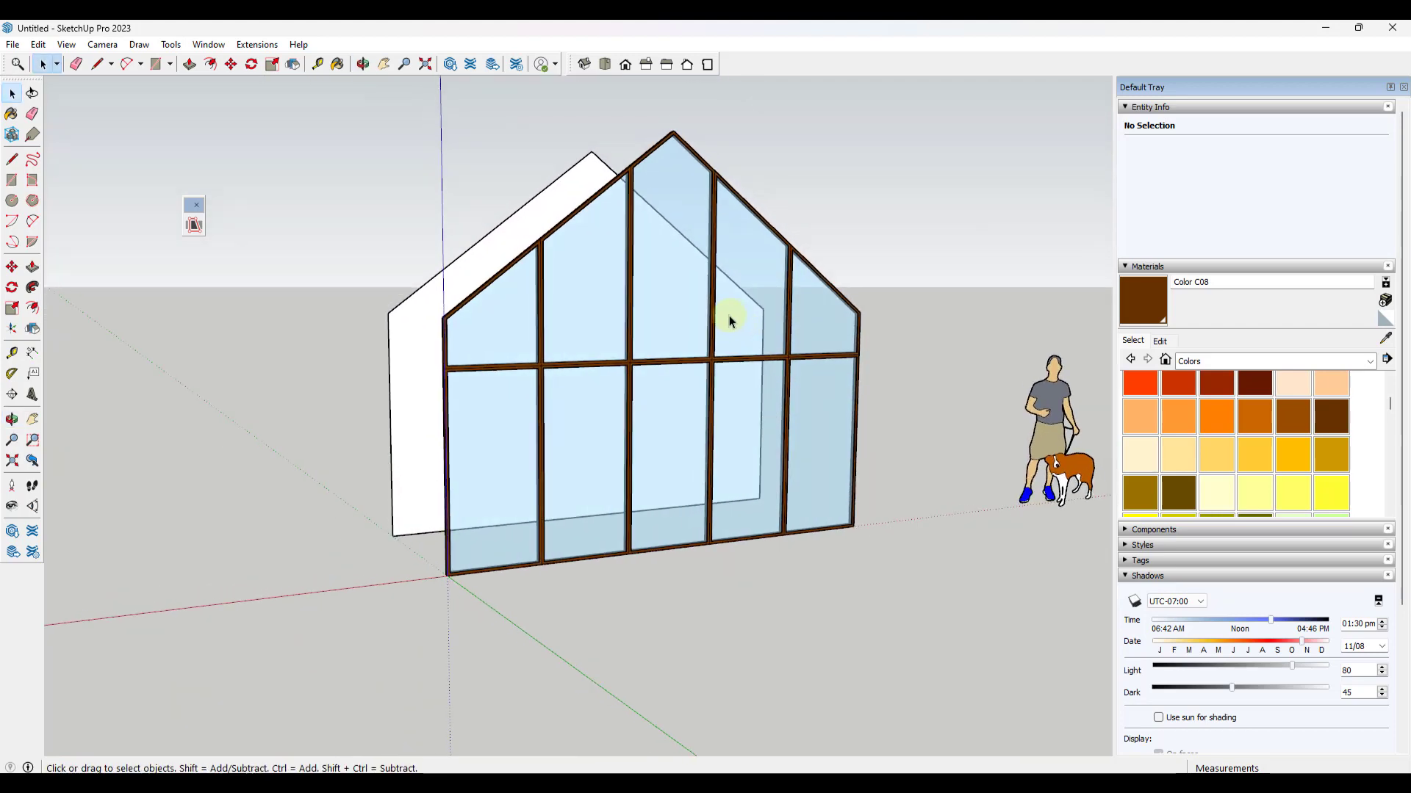
key("l")
scroll(673, 136, "up", 6)
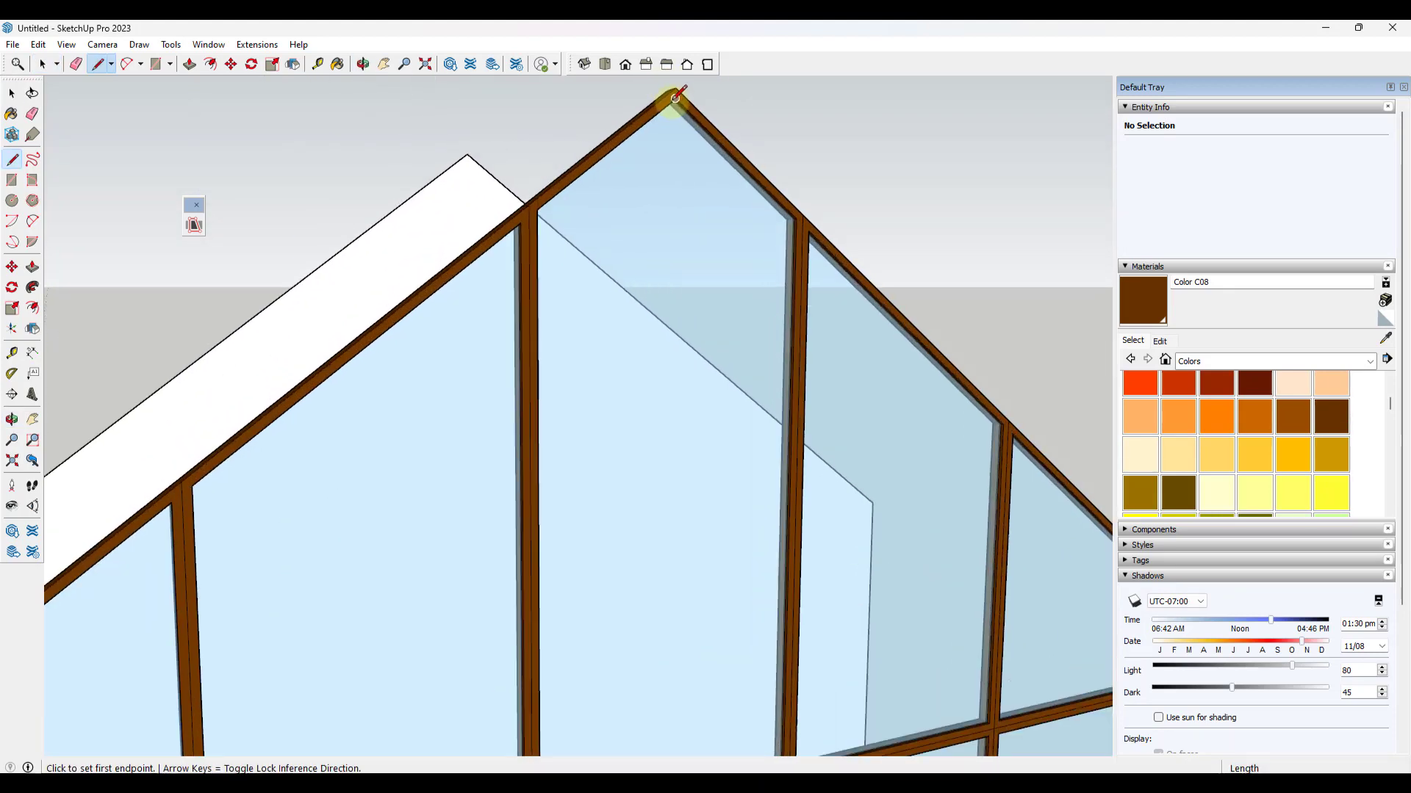
left_click(677, 97)
scroll(676, 147, "down", 3)
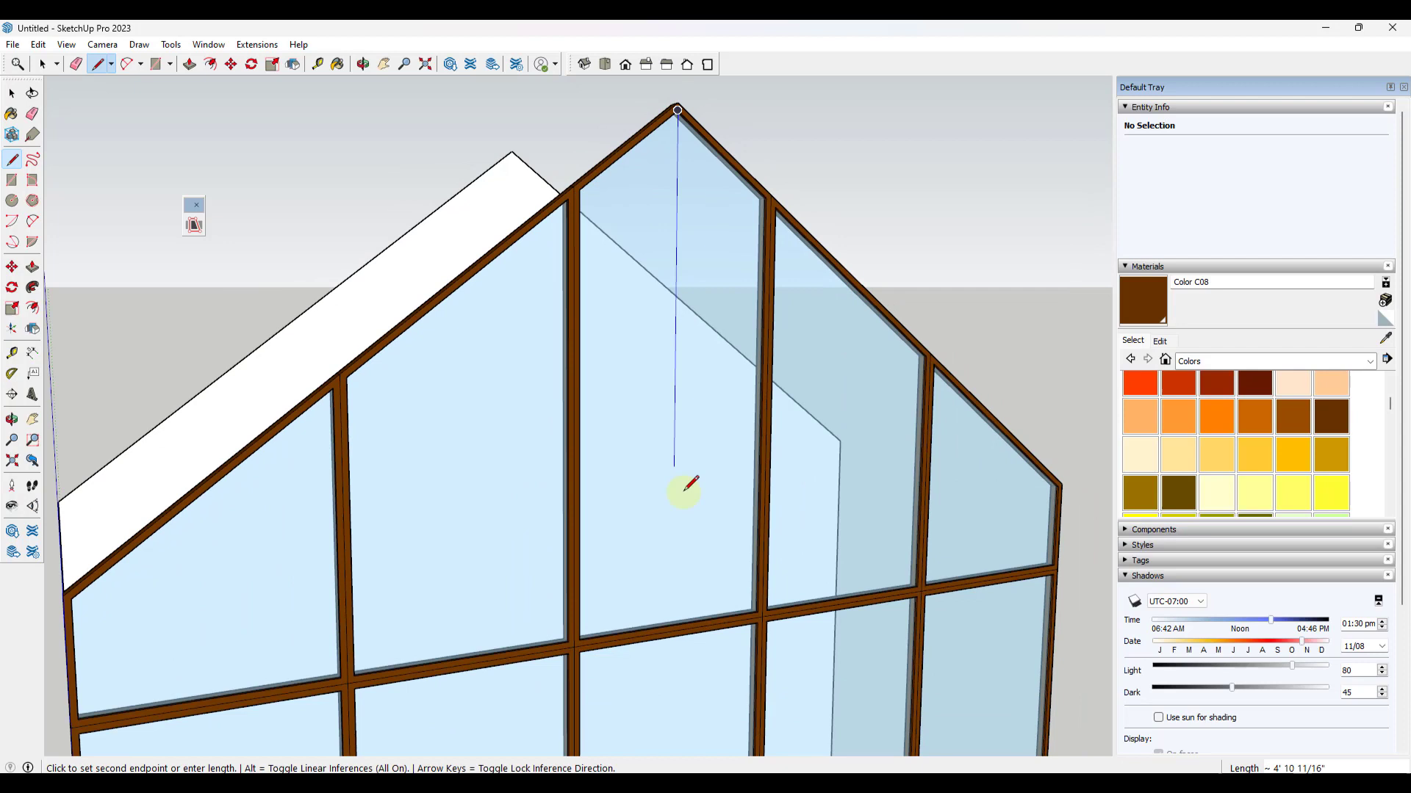
left_click(673, 625)
key("space")
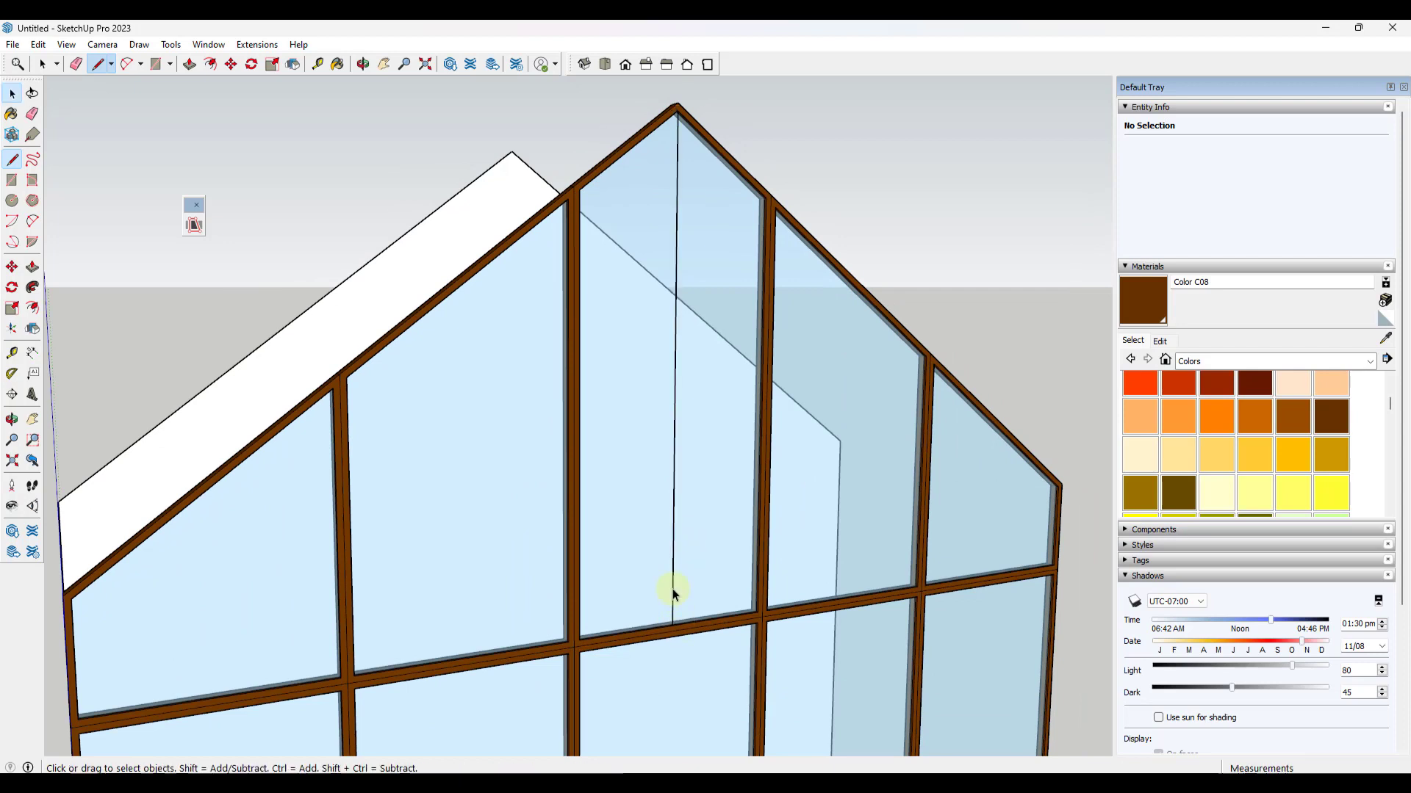
Divide the vertical line below the apex into 22 equal segments
right_click(674, 587)
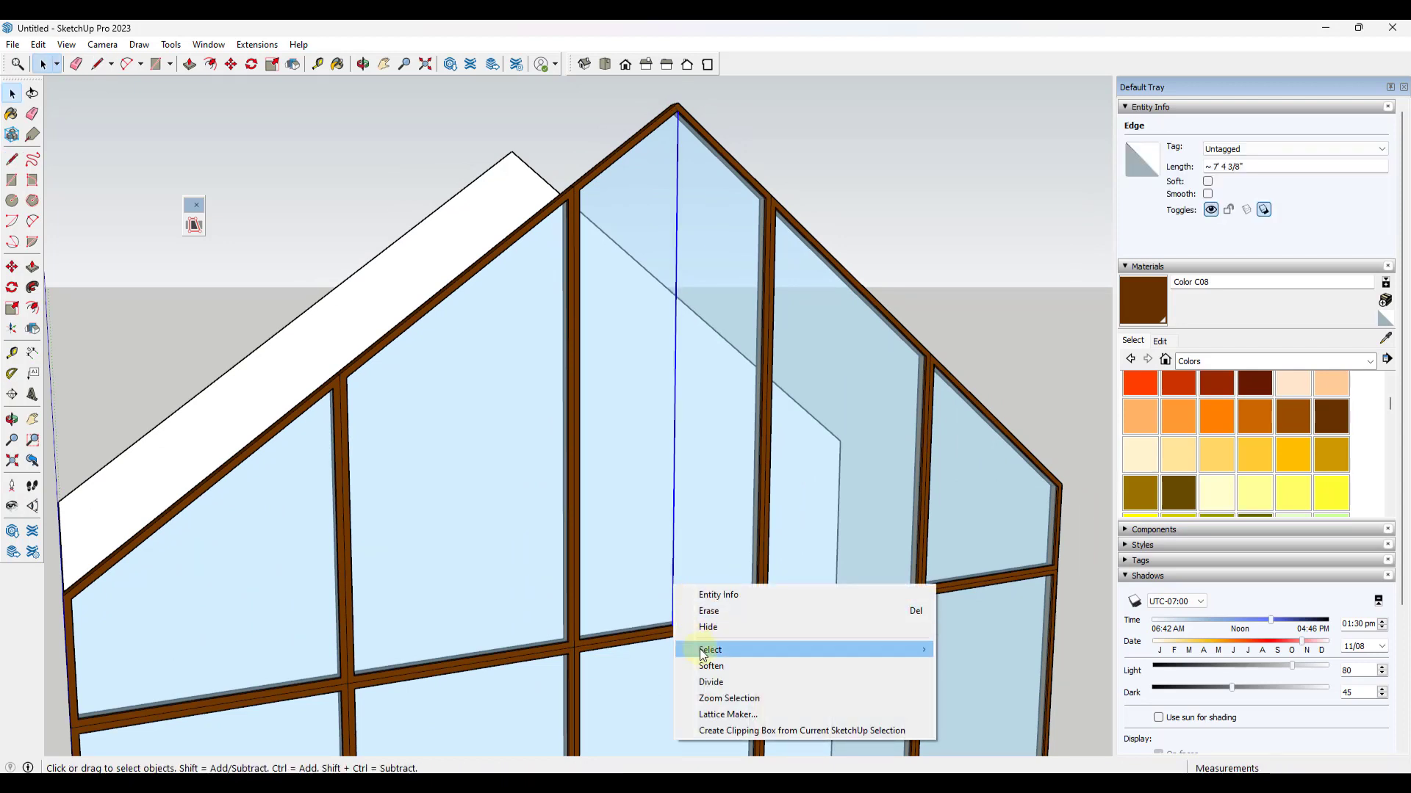
left_click(712, 681)
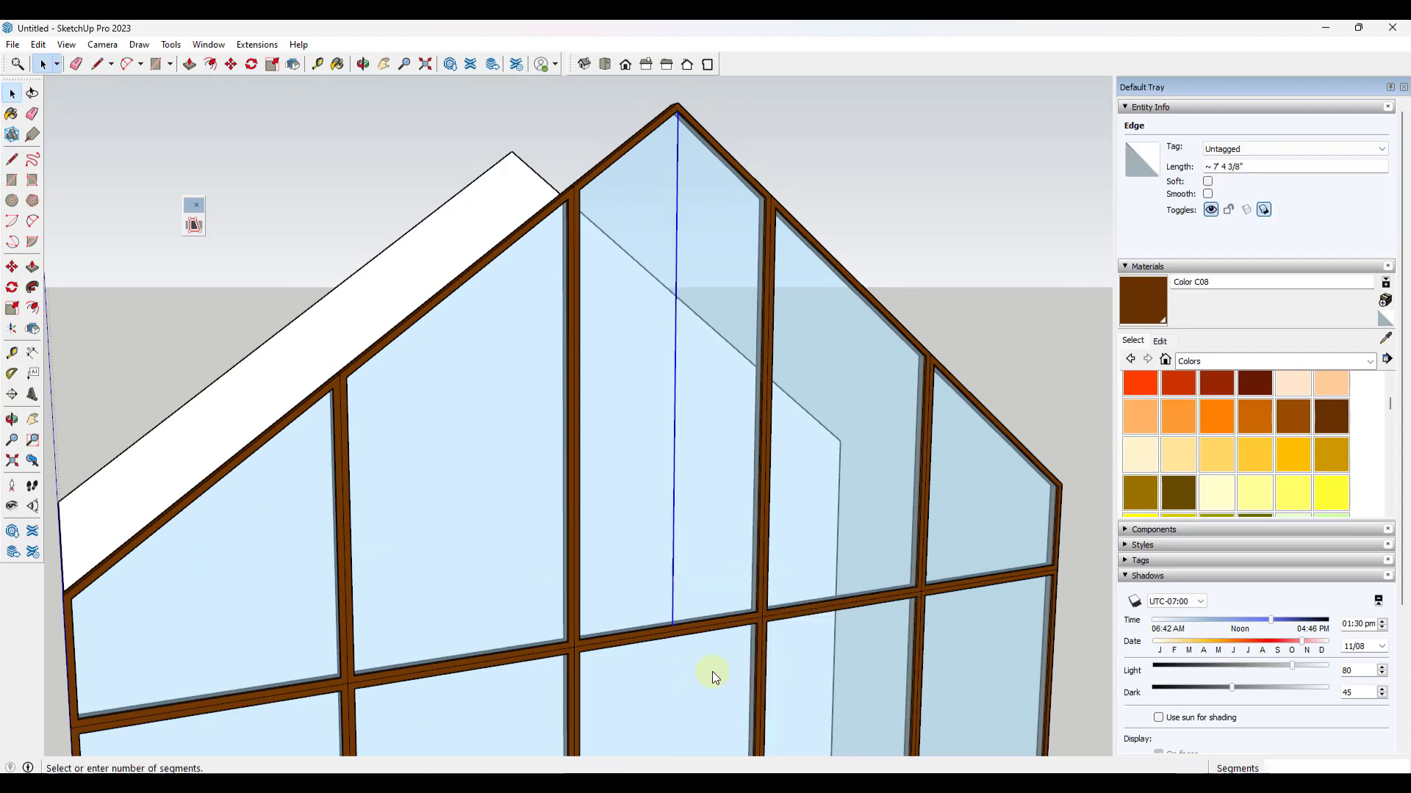
left_click(690, 610)
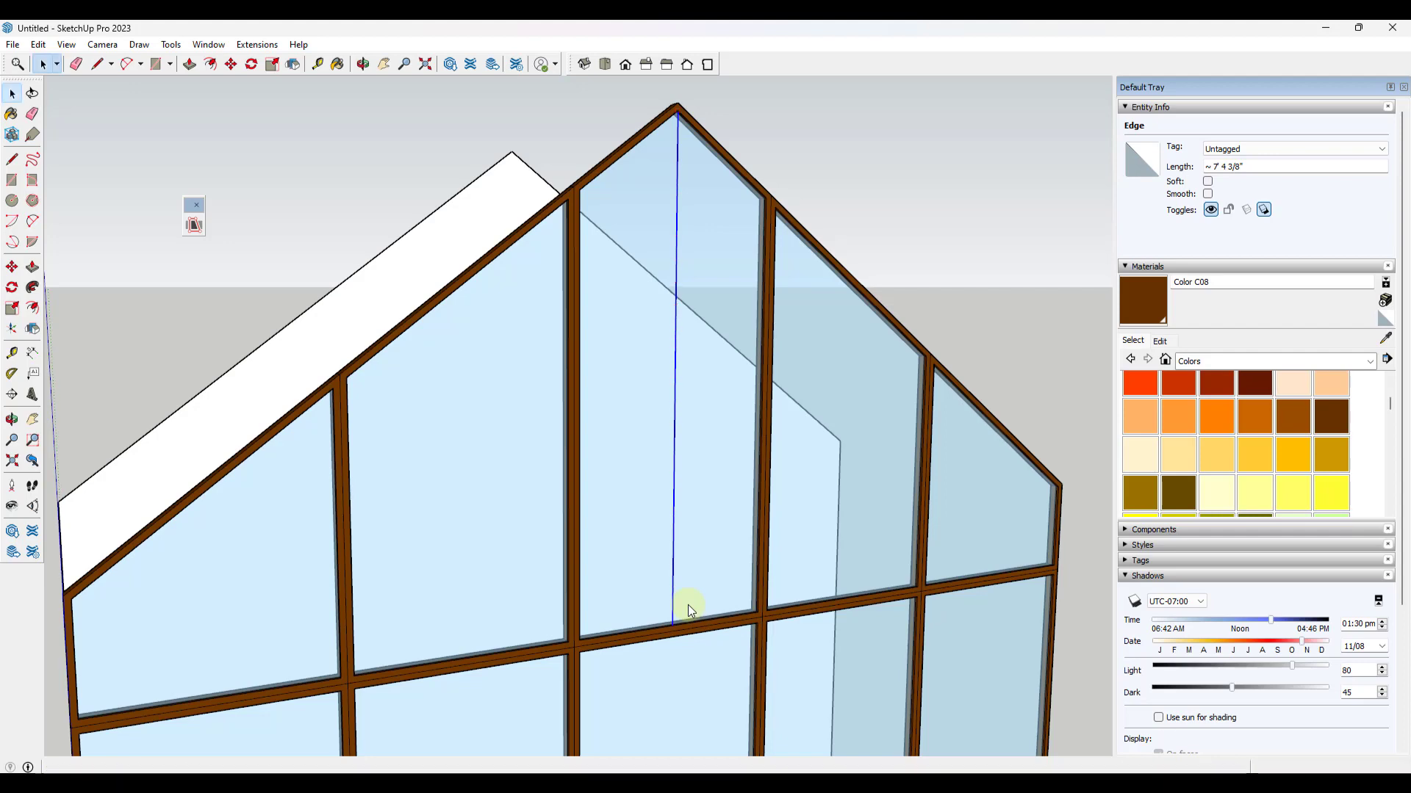
scroll(664, 529, "up", 1)
scroll(683, 612, "up", 6)
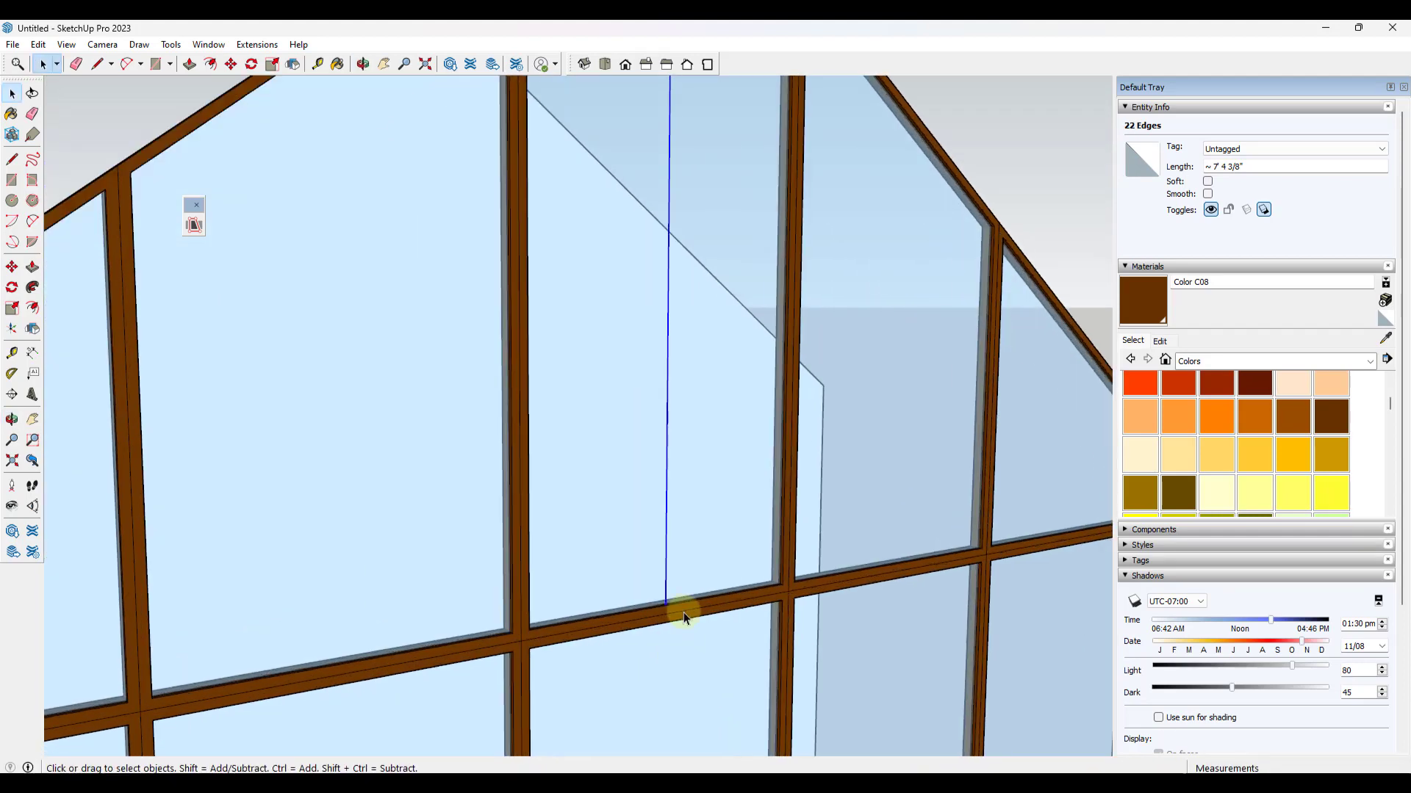
Draw a small 1/4" by 1/2" rectangle perpendicular to the glass at the vertical line's lowest division point above the horizontal bar
middle_click_drag(658, 457, 642, 441)
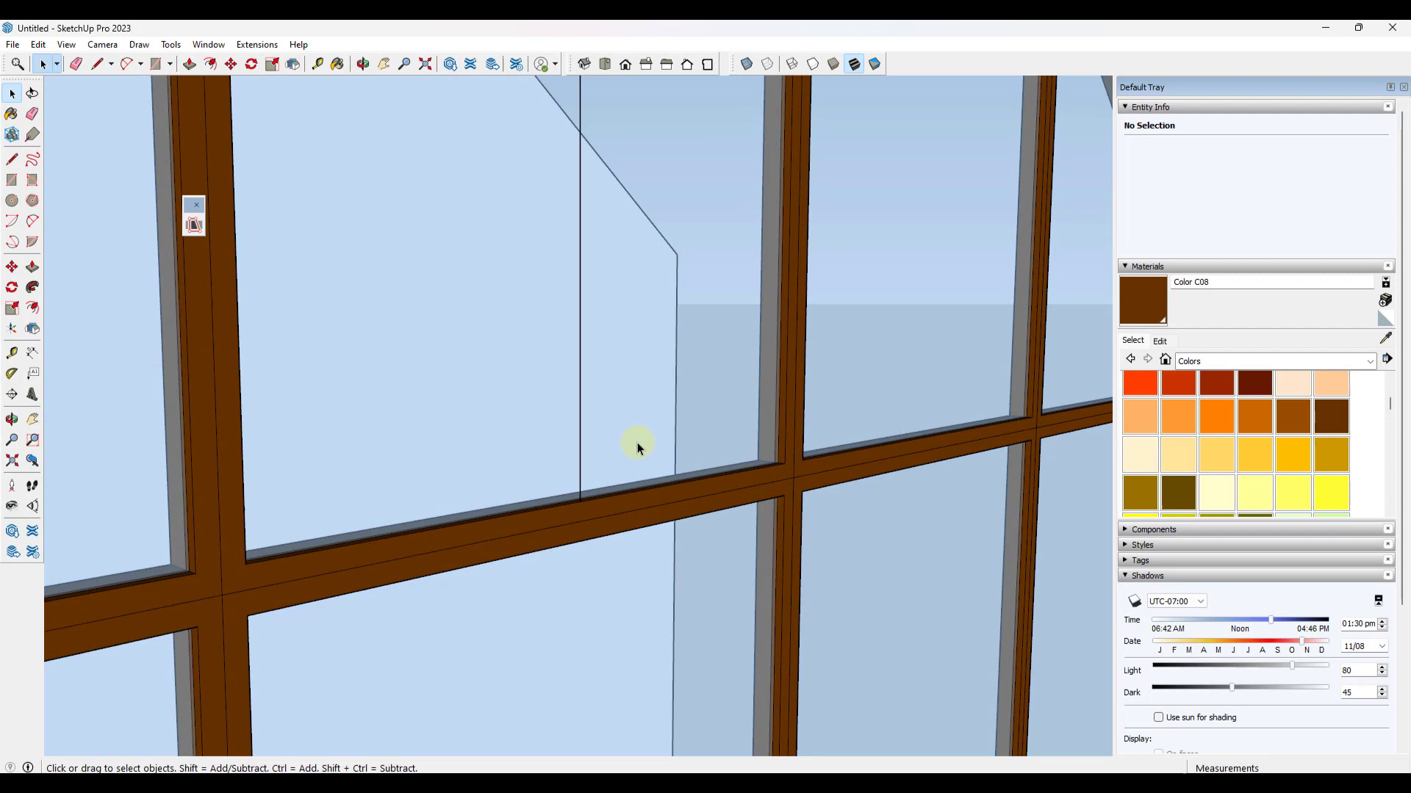
key("l")
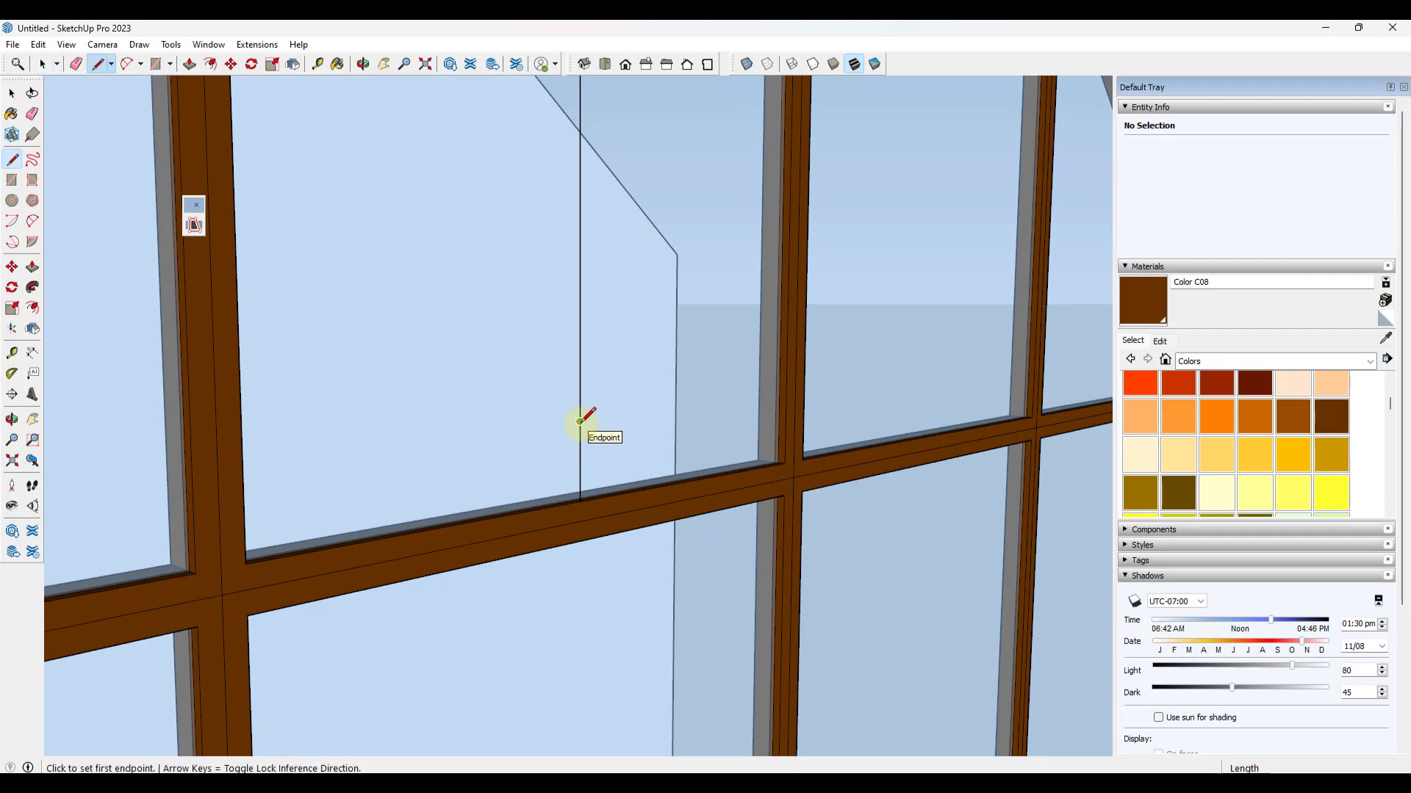
left_click(580, 421)
scroll(577, 422, "up", 3)
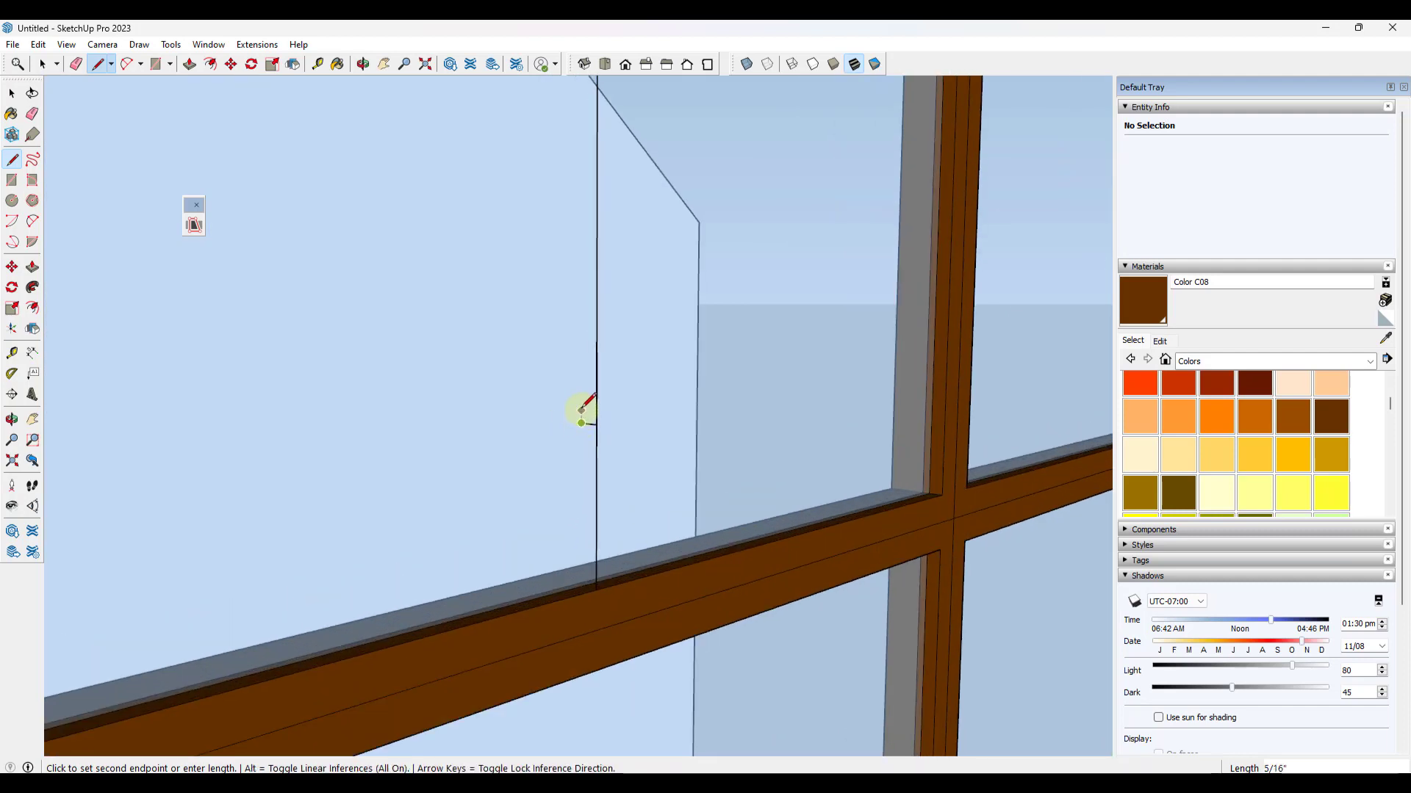
scroll(581, 422, "up", 1)
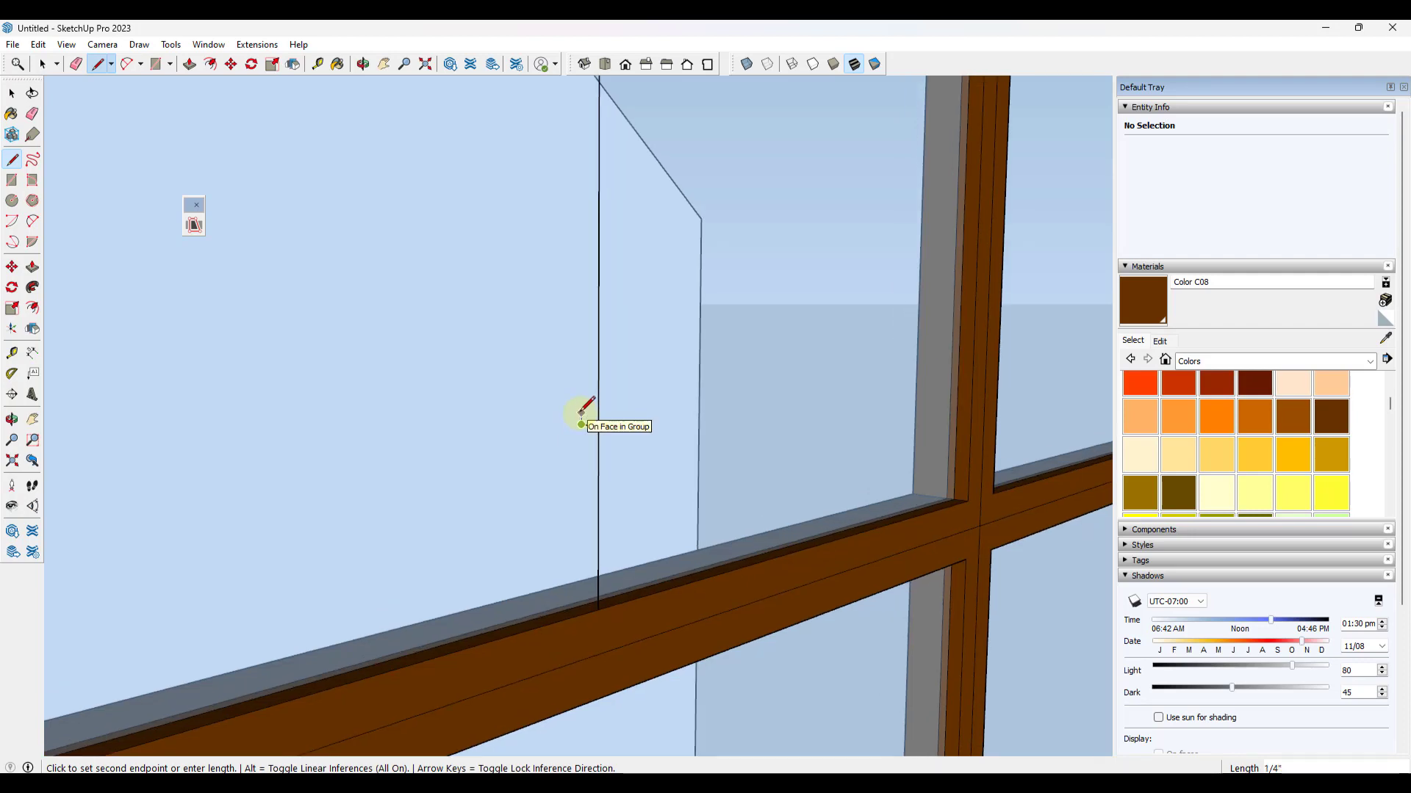
left_click(597, 414)
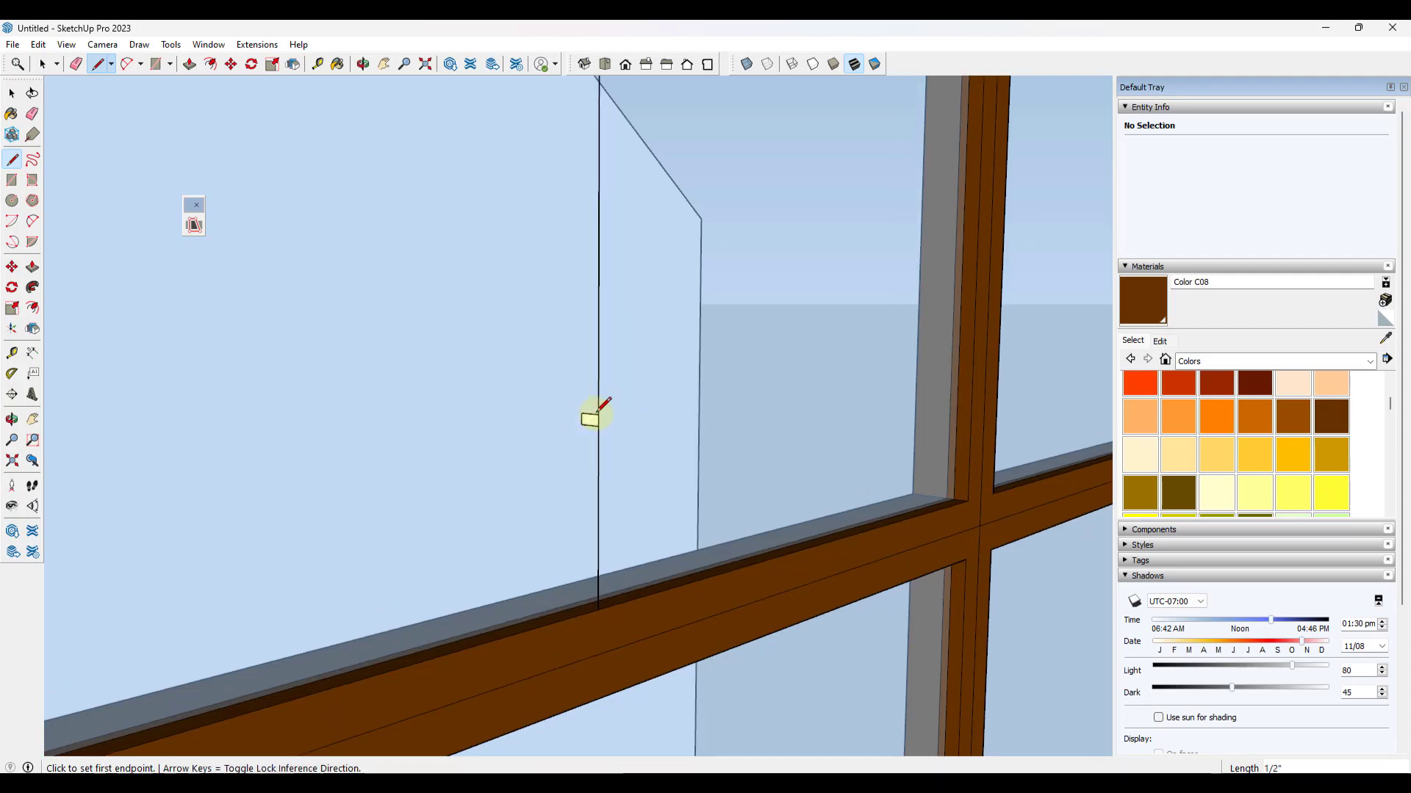
key("space")
Push/Pull the small rectangle 7' 11" from the vertical line to one outer edge of the window wall
key("p")
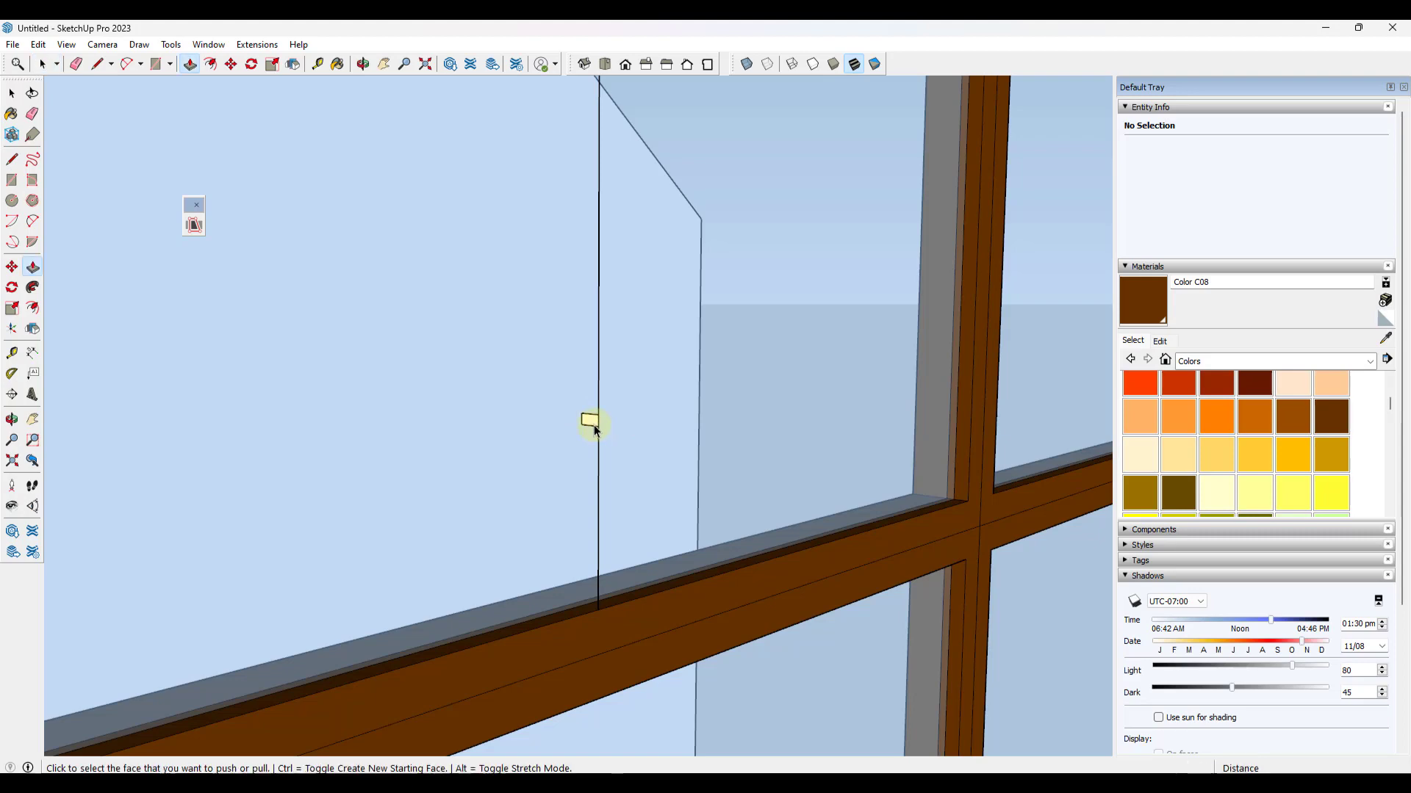
left_click(589, 424)
scroll(573, 420, "down", 10)
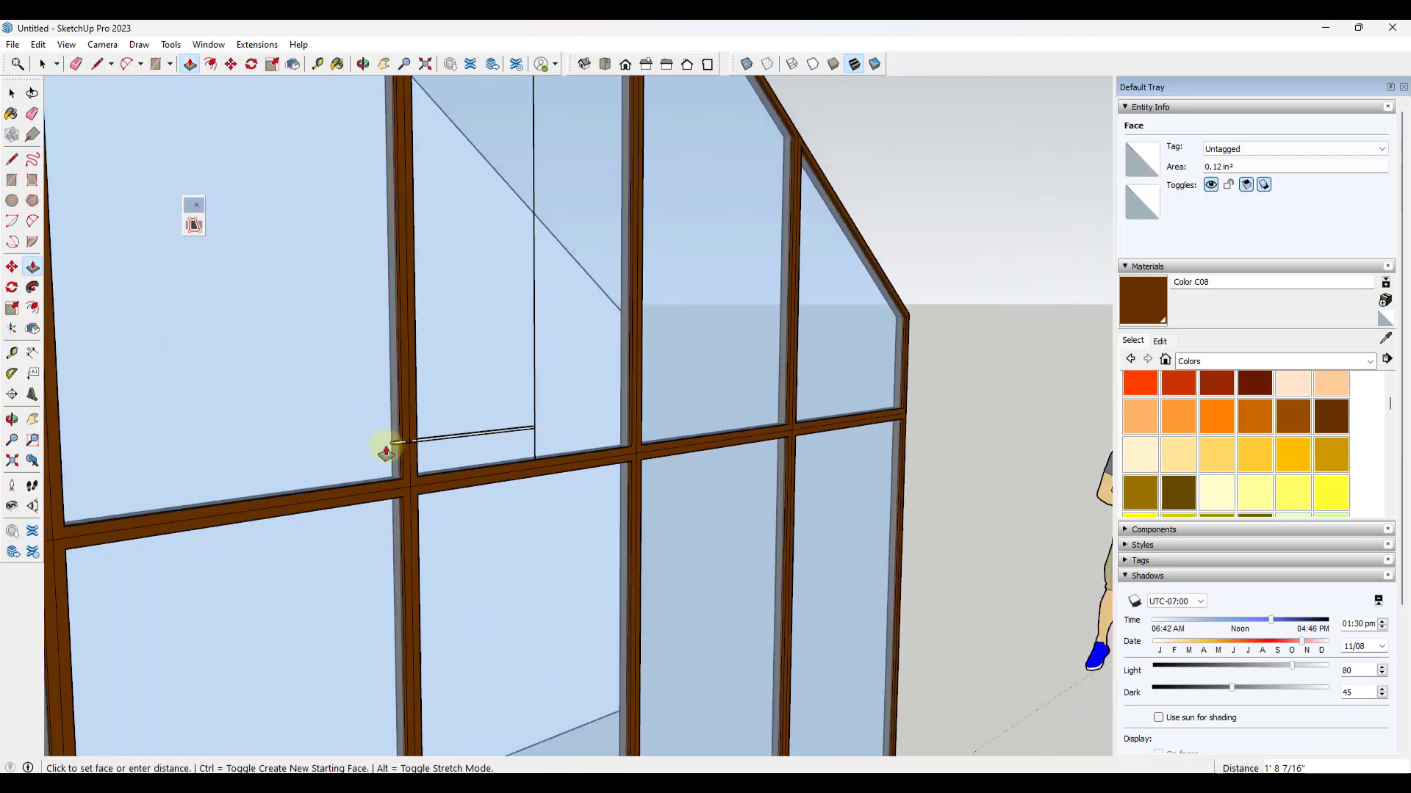
middle_click_drag(356, 450, 605, 412, "shift")
scroll(352, 440, "up", 5)
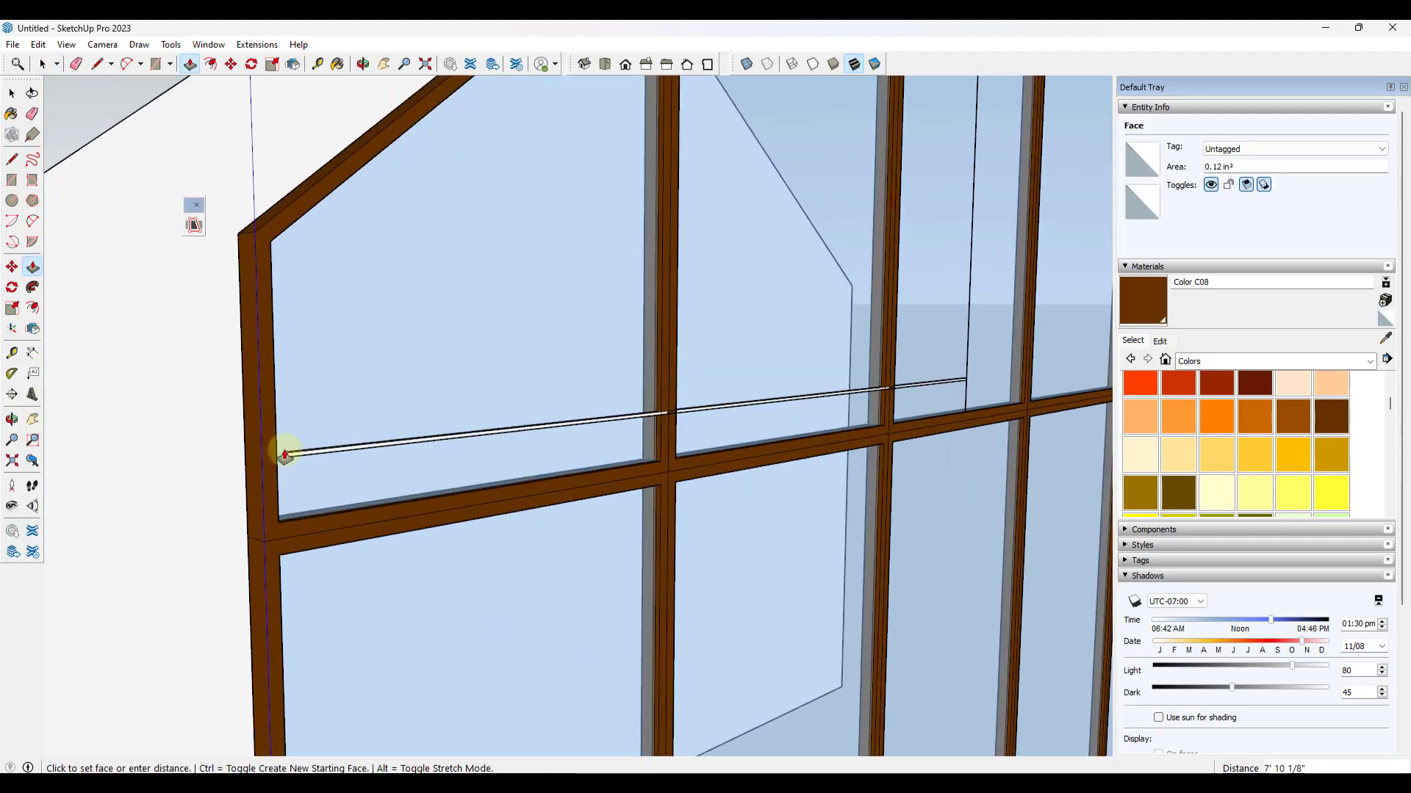
left_click(275, 426)
Extend the other end of the slat 7' 11" to the opposite outer edge of the wall
middle_click_drag(887, 387, 246, 384)
scroll(243, 385, "down", 3)
middle_click_drag(653, 403, 592, 425)
scroll(603, 429, "up", 2)
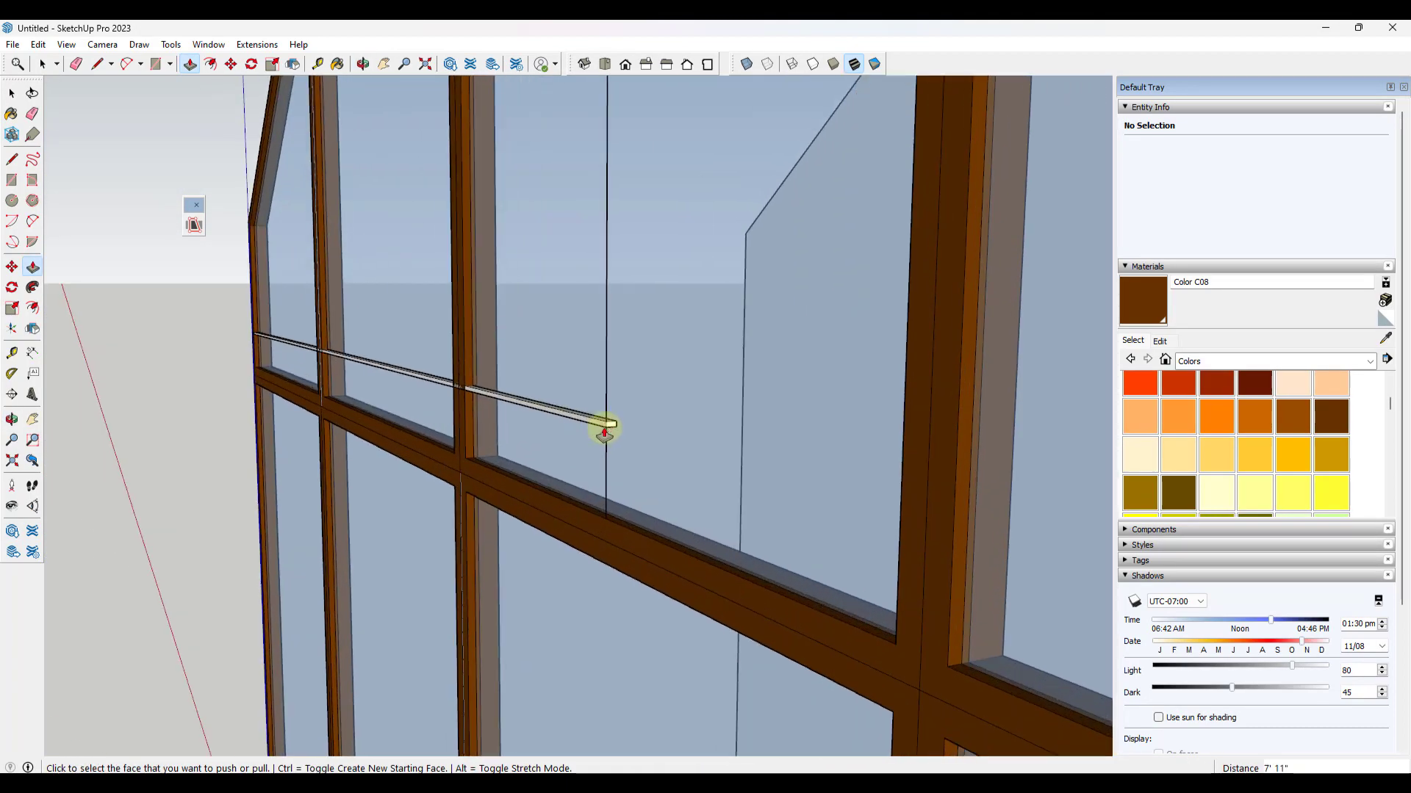
left_click(609, 424)
scroll(654, 438, "down", 5)
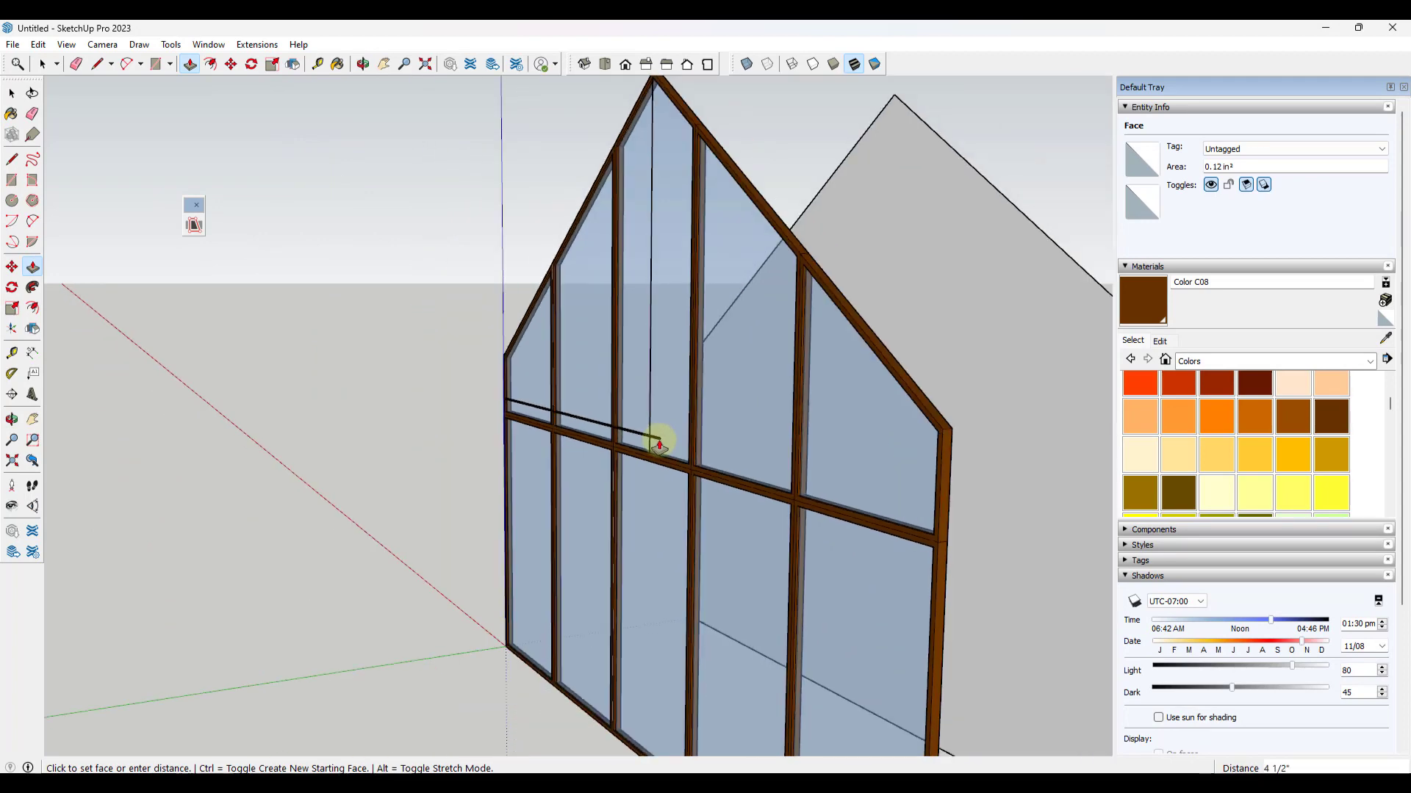
scroll(844, 441, "up", 2)
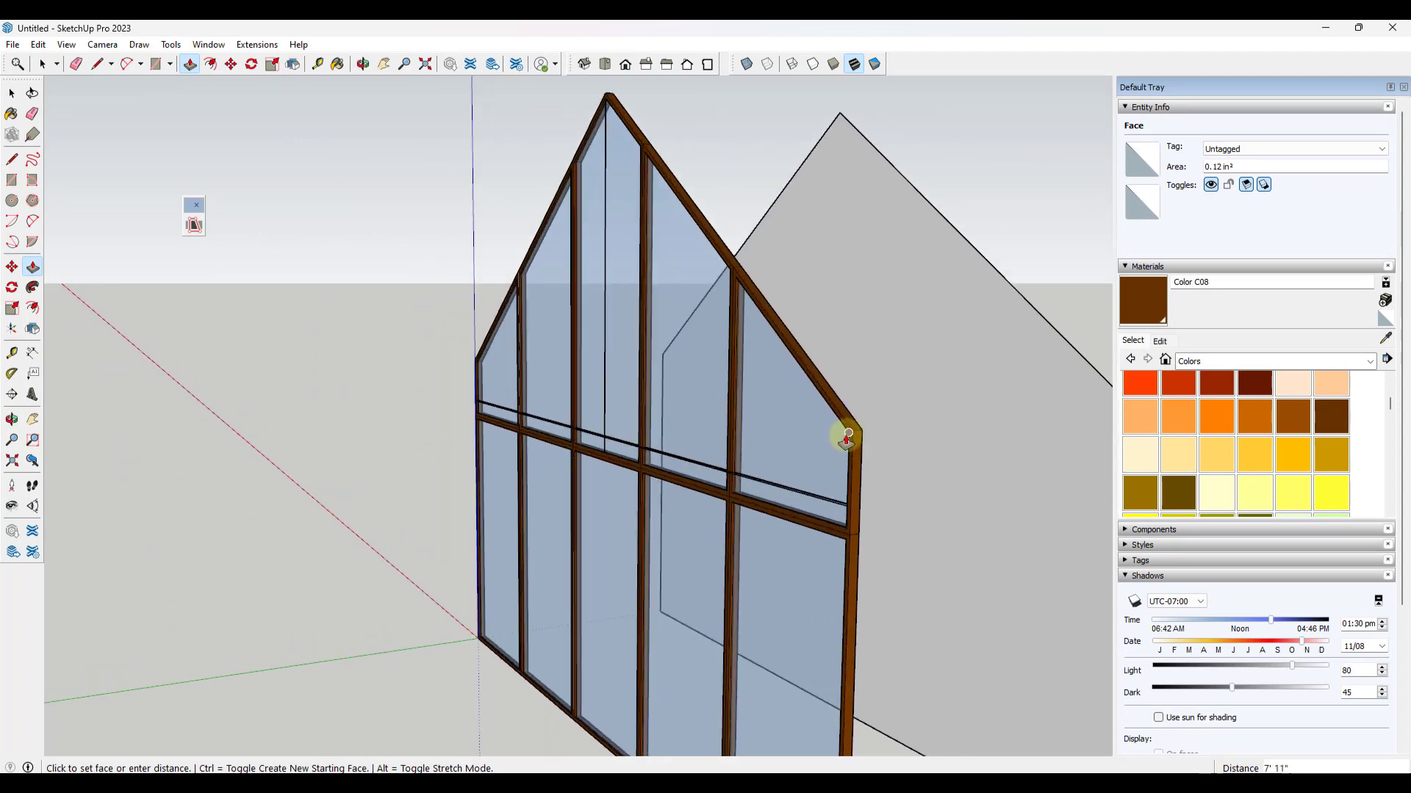
left_click(845, 435)
scroll(594, 443, "up", 4)
scroll(601, 435, "up", 4)
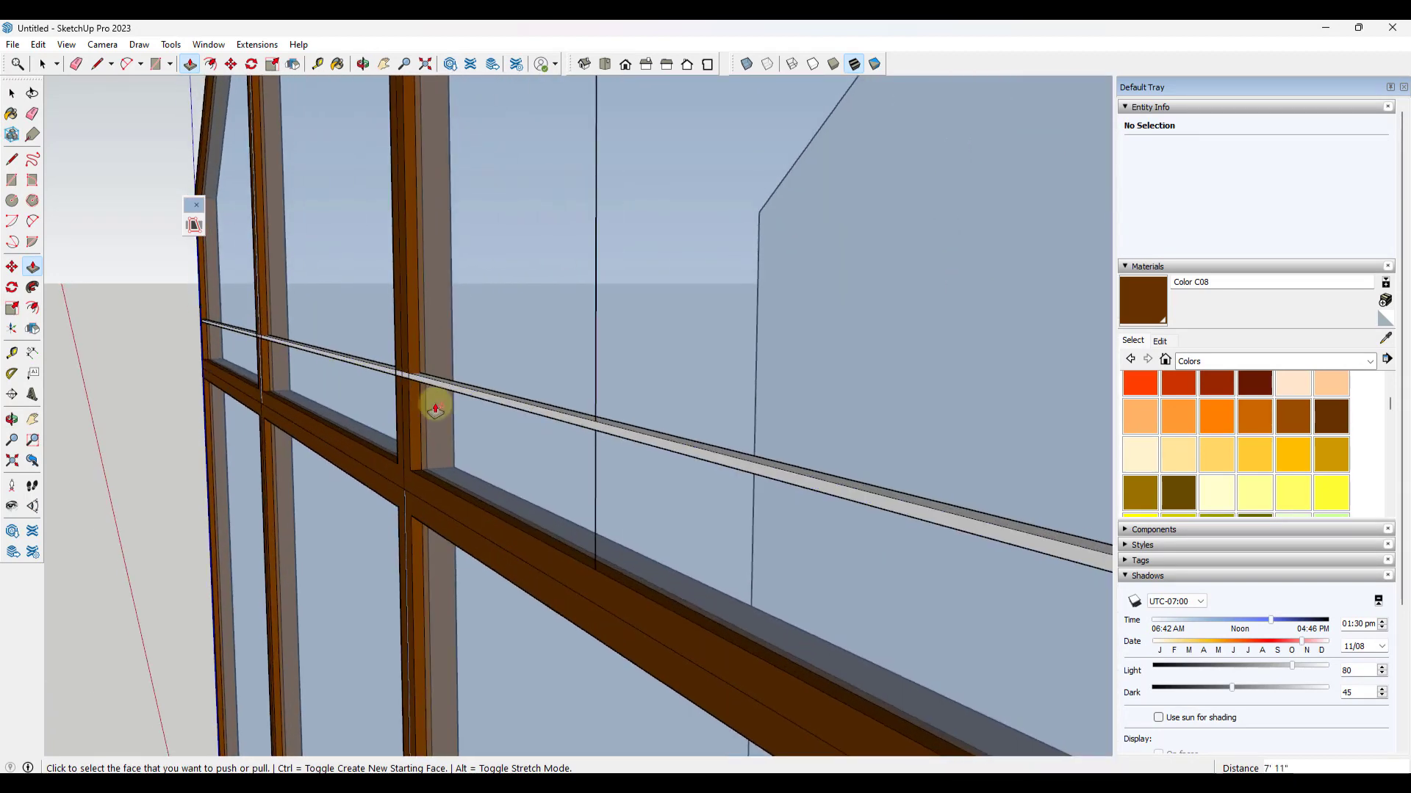
scroll(435, 403, "down", 2)
scroll(781, 477, "up", 2)
left_click(830, 514)
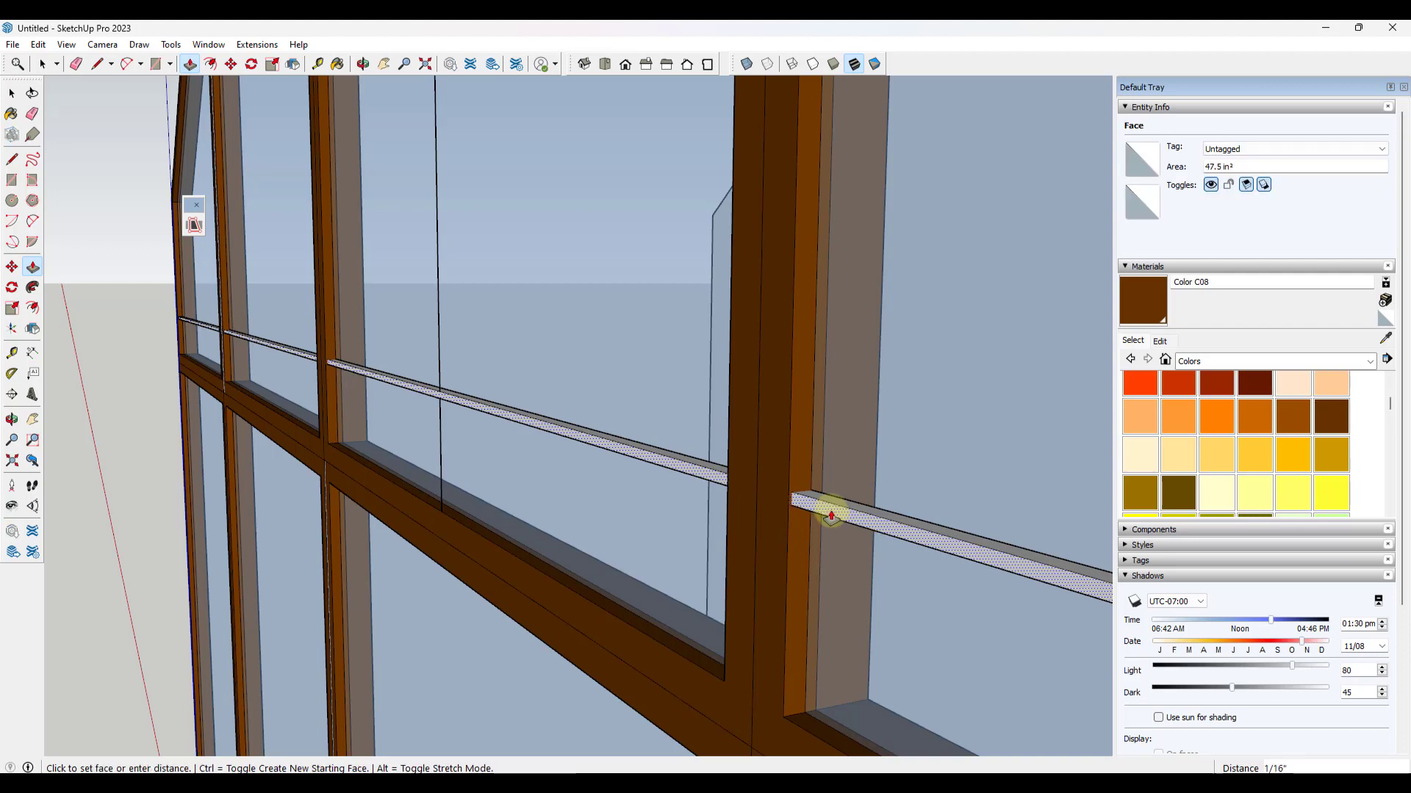
left_click(831, 515)
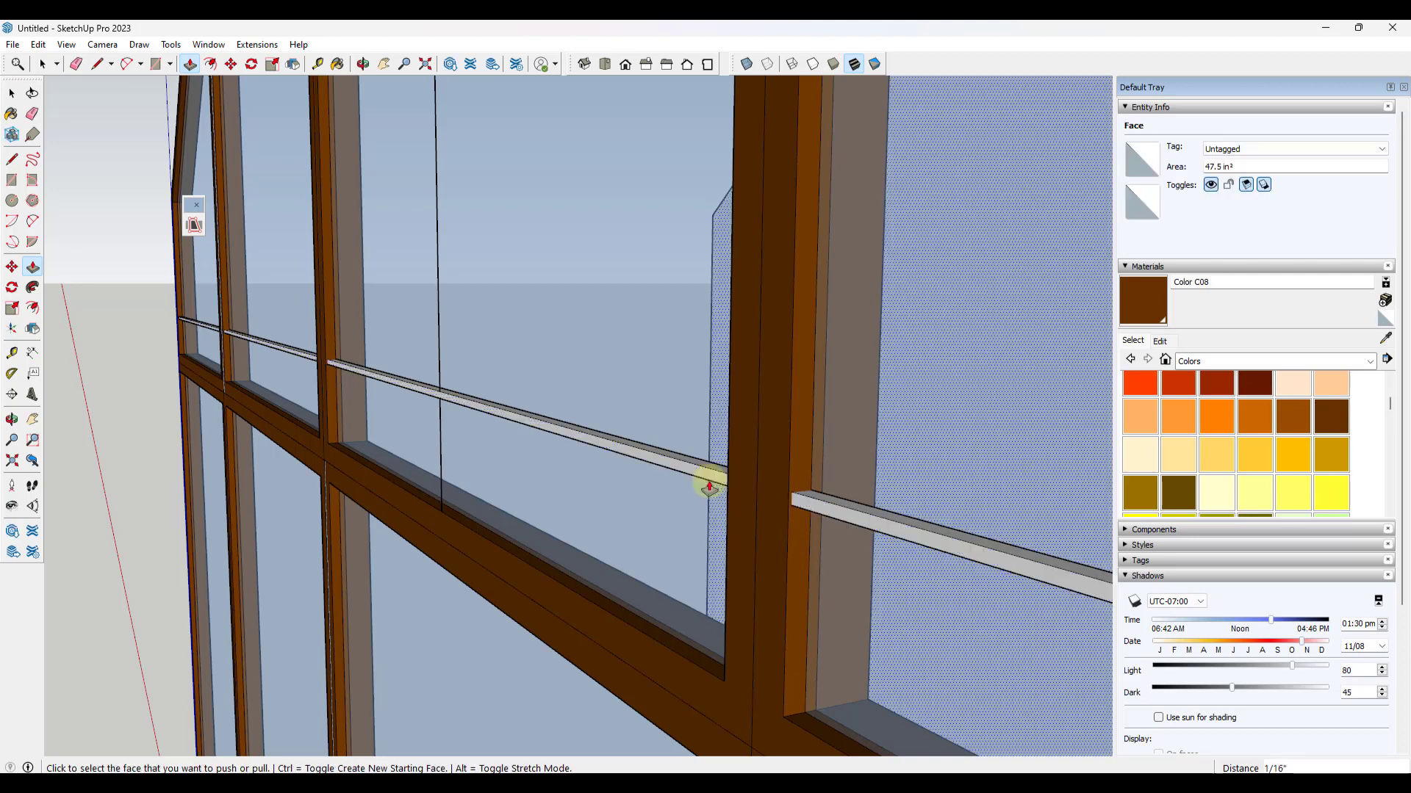
Select all faces and edges of the full-width slat, leaving out the vertical line, and make them a group
scroll(472, 425, "up", 4)
middle_click_drag(528, 409, 494, 441)
key("space")
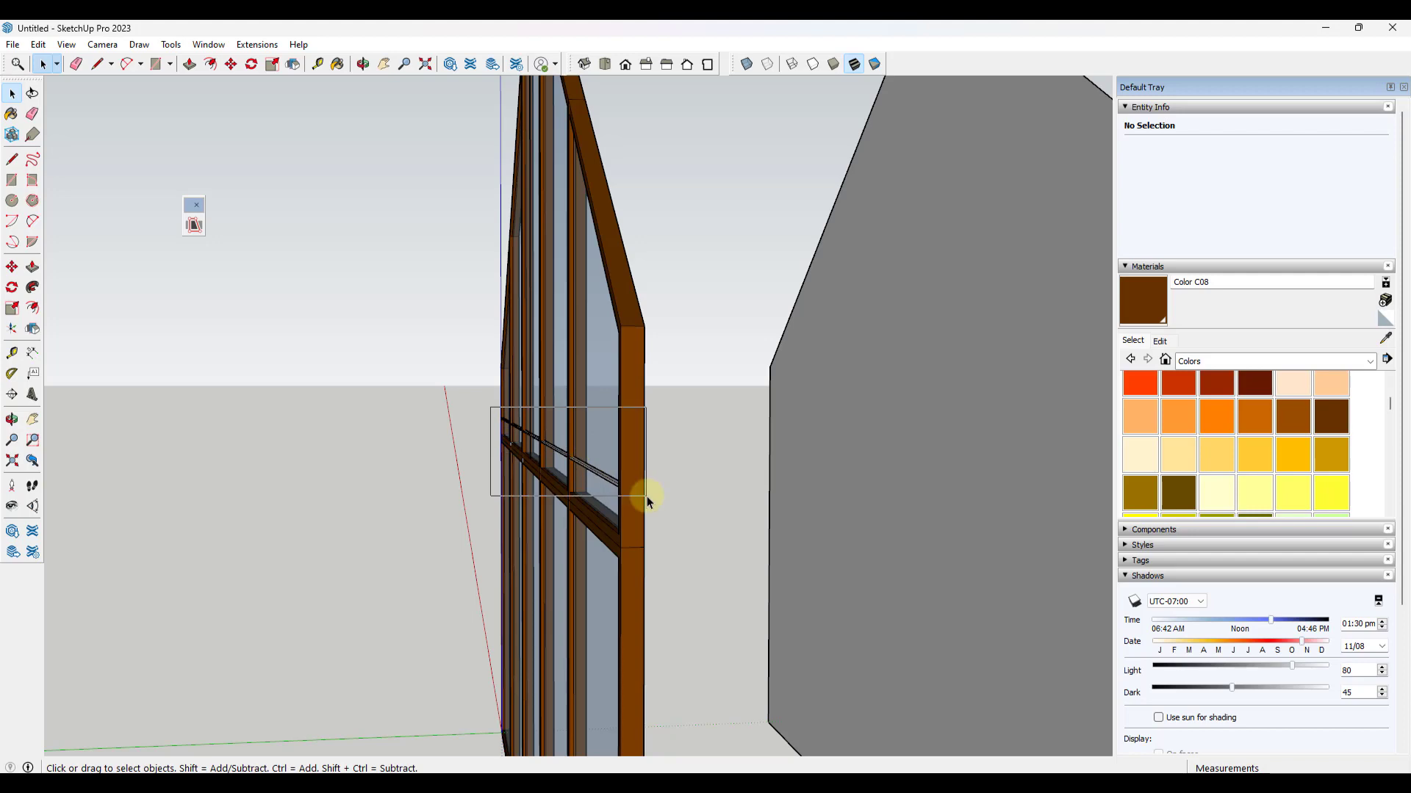
left_click_drag(647, 496, 648, 500)
scroll(470, 411, "up", 5)
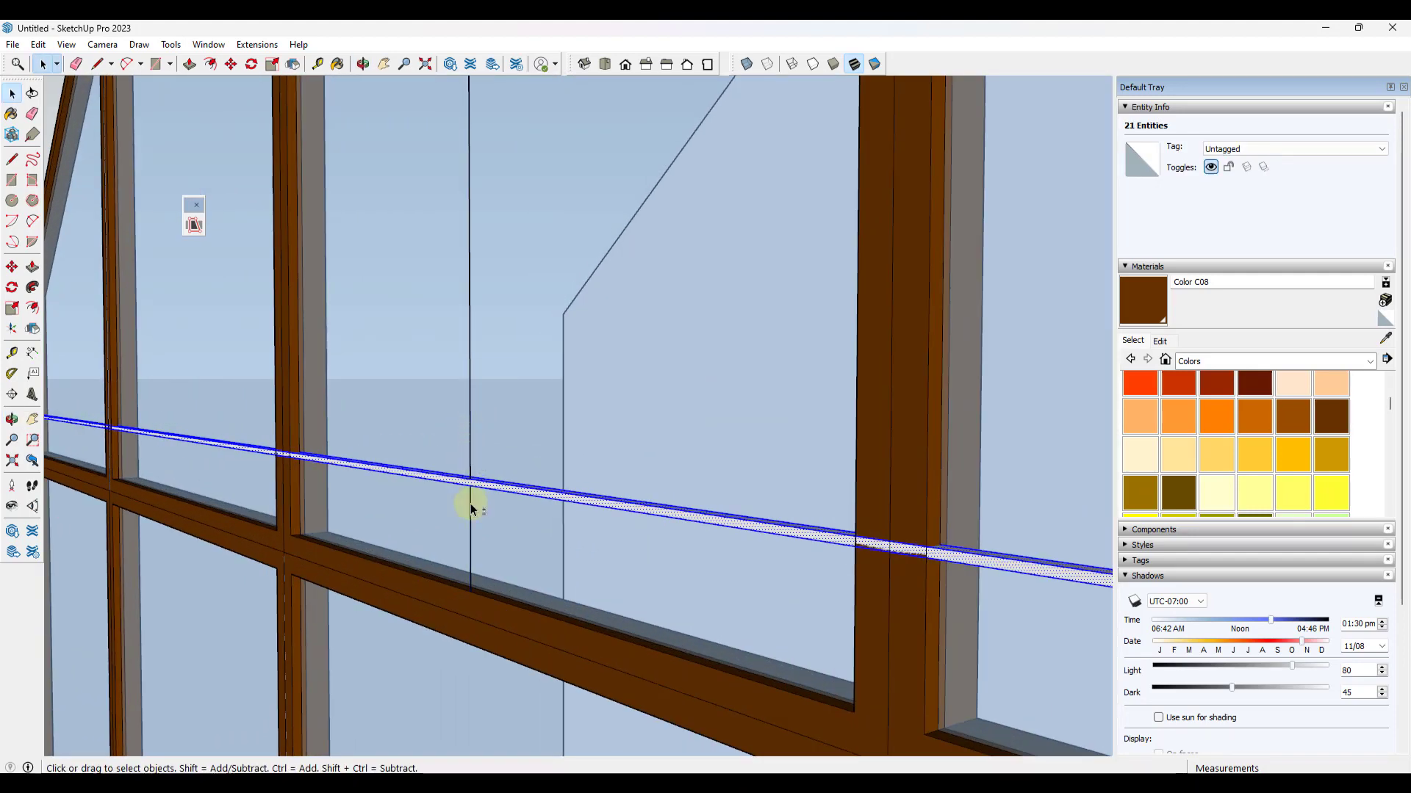
middle_click_drag(511, 522, 609, 535)
right_click(609, 535)
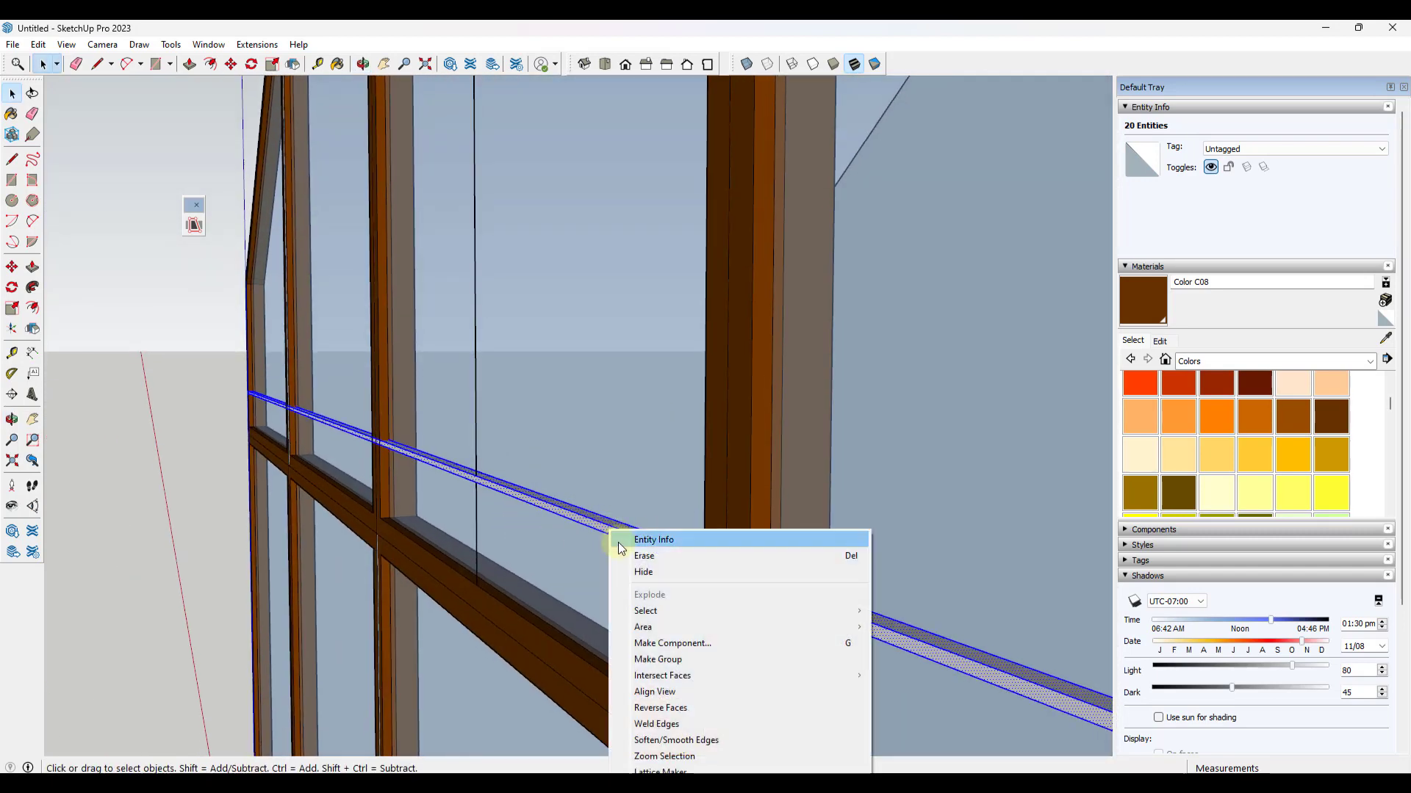
left_click(657, 659)
Move the slat group 1/16" along the green axis
scroll(654, 554, "up", 6)
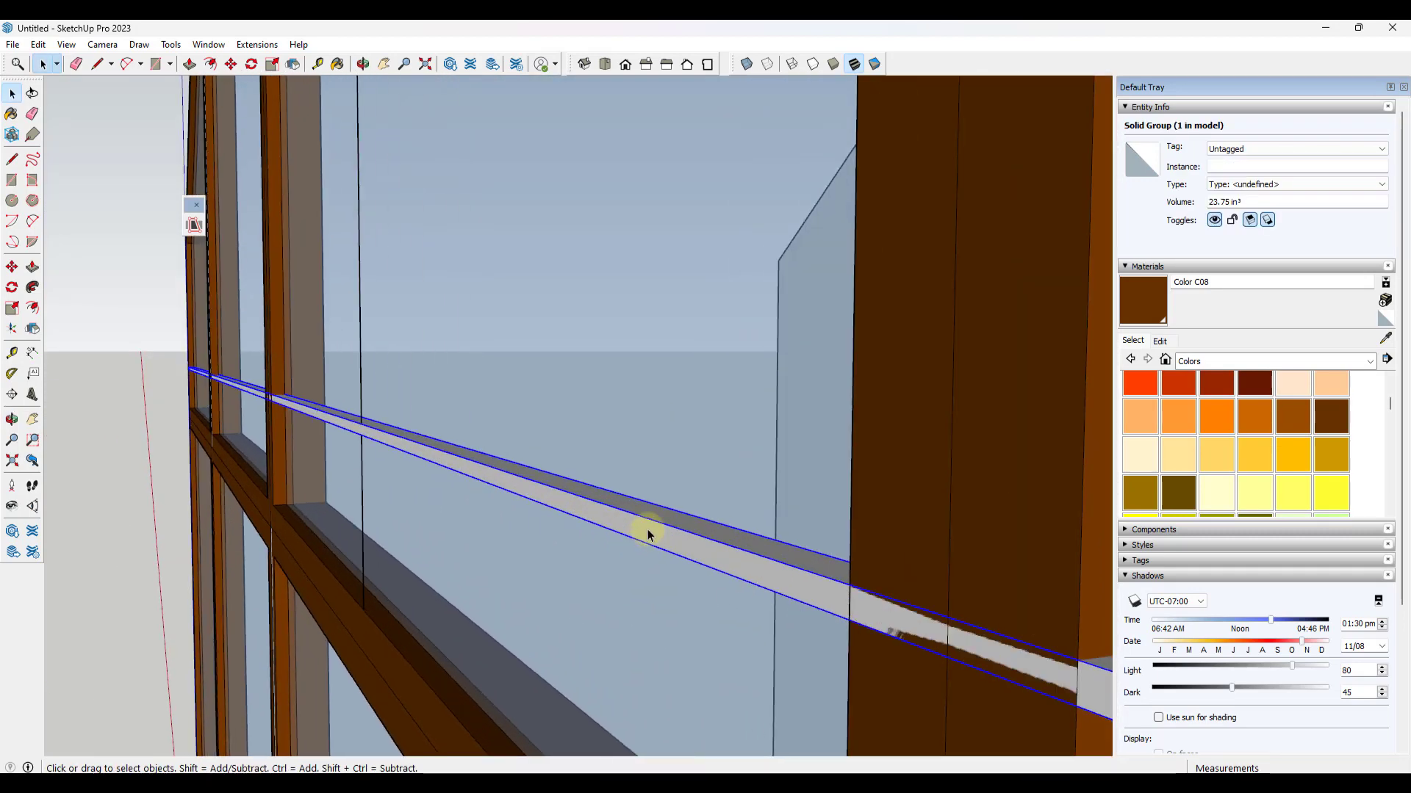
key("m")
left_click(612, 521)
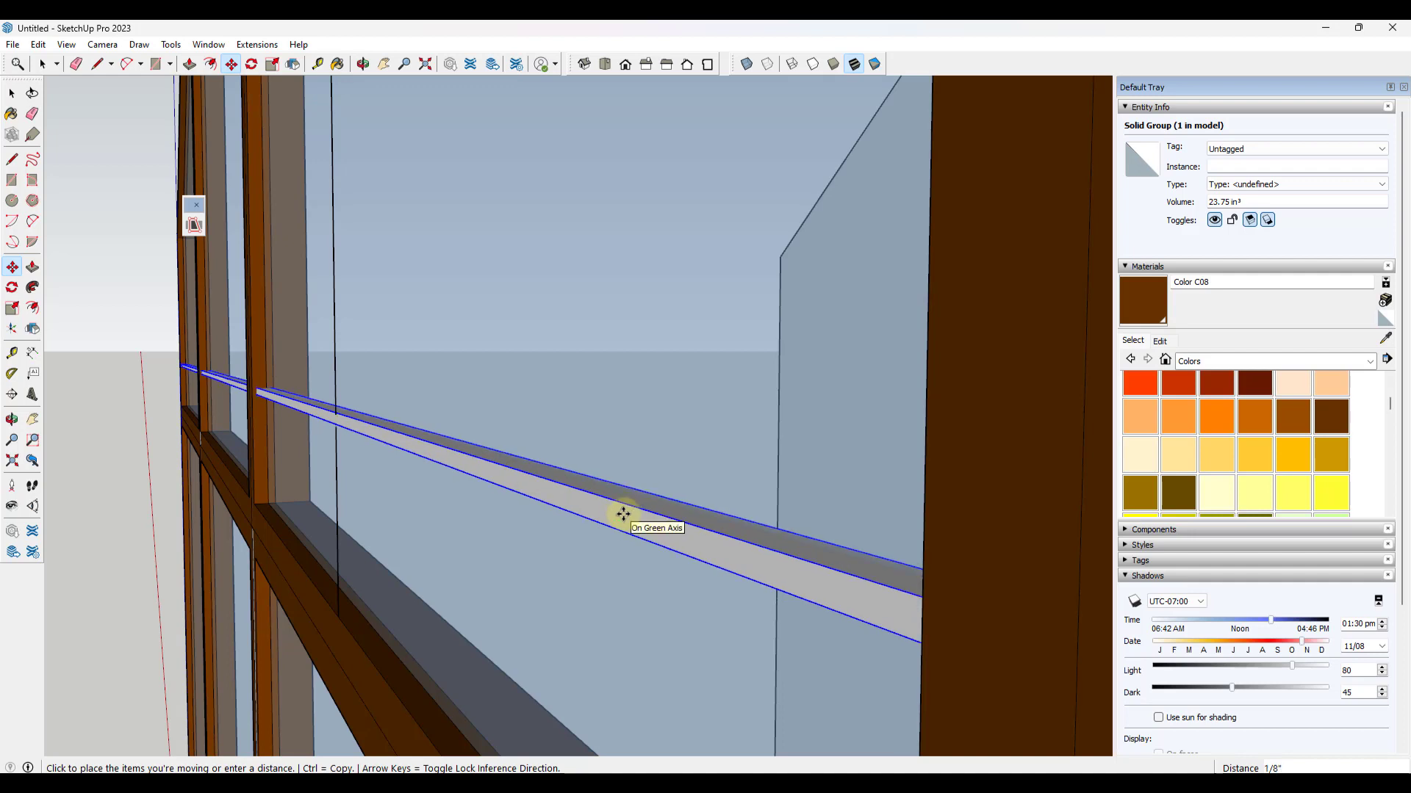
type("1/08")
key("Return")
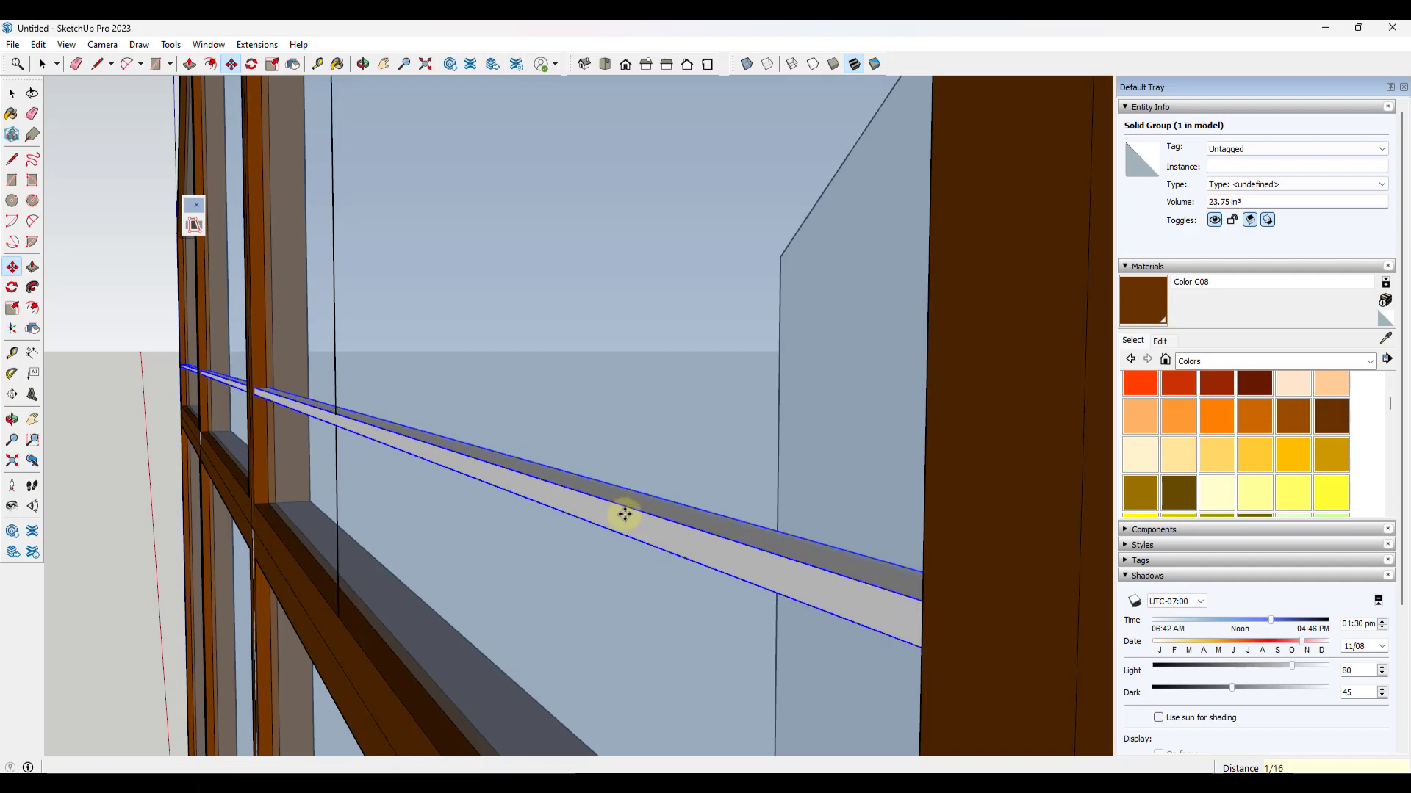
key("space")
Open the slat group for editing and select all its geometry
middle_click_drag(298, 428, 330, 422)
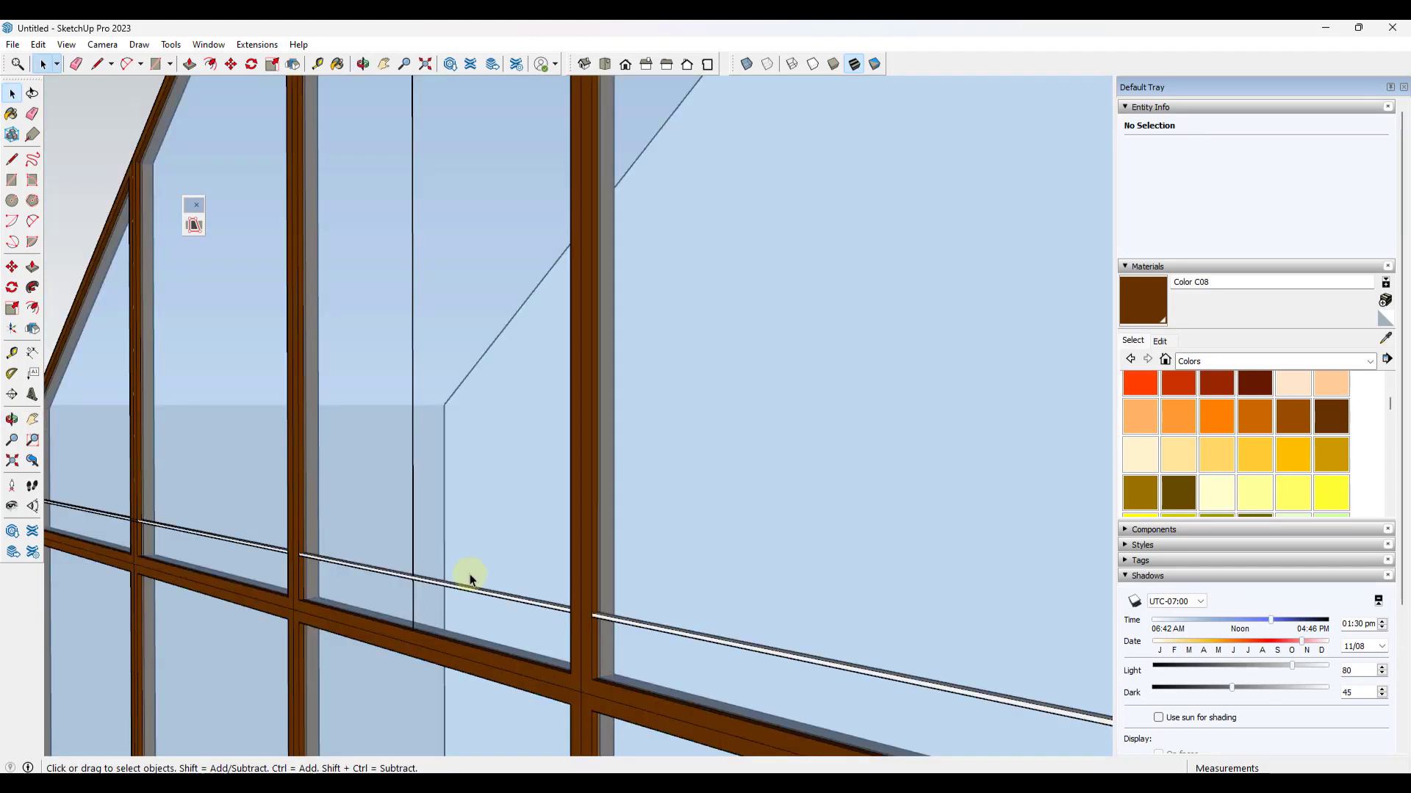
scroll(470, 576, "down", 3)
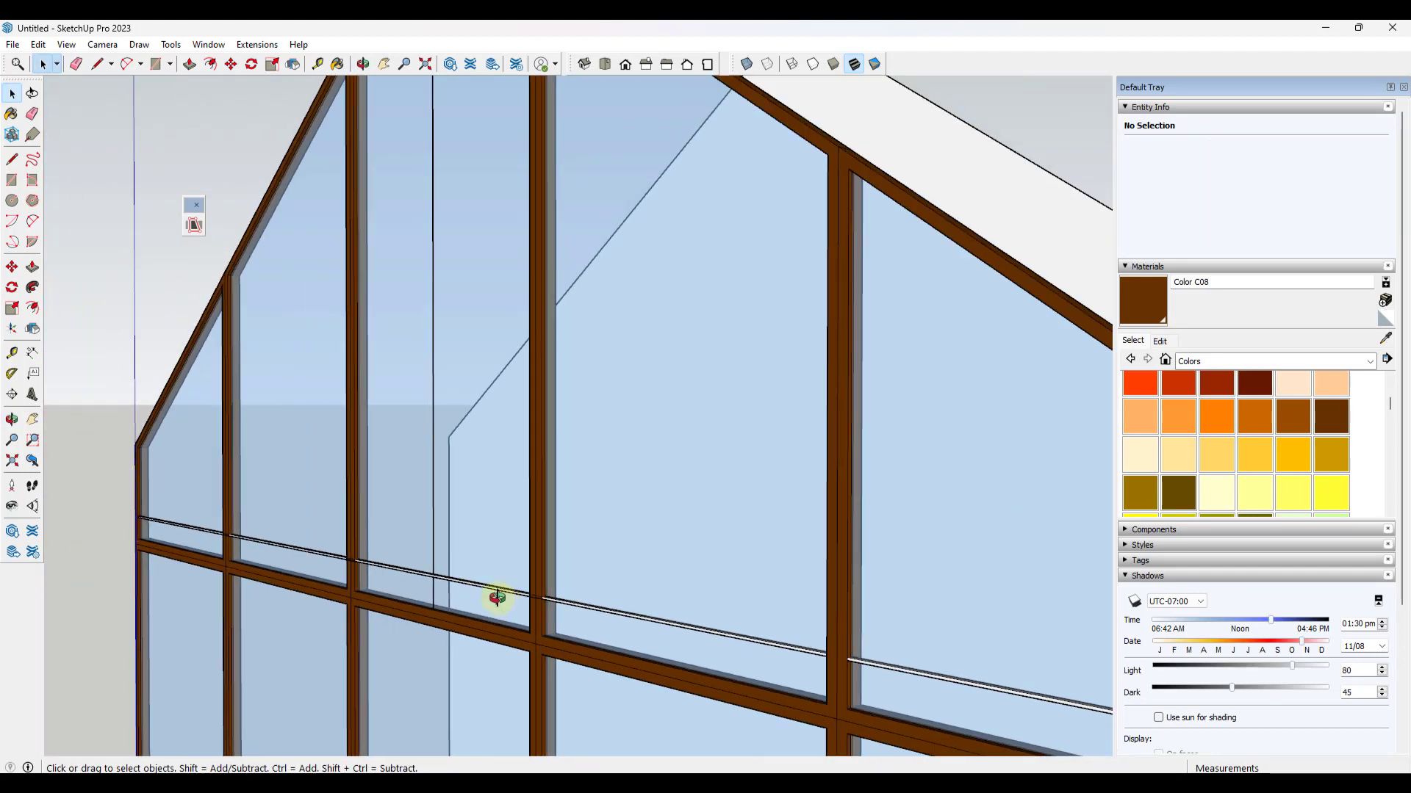
middle_click_drag(496, 595, 447, 577)
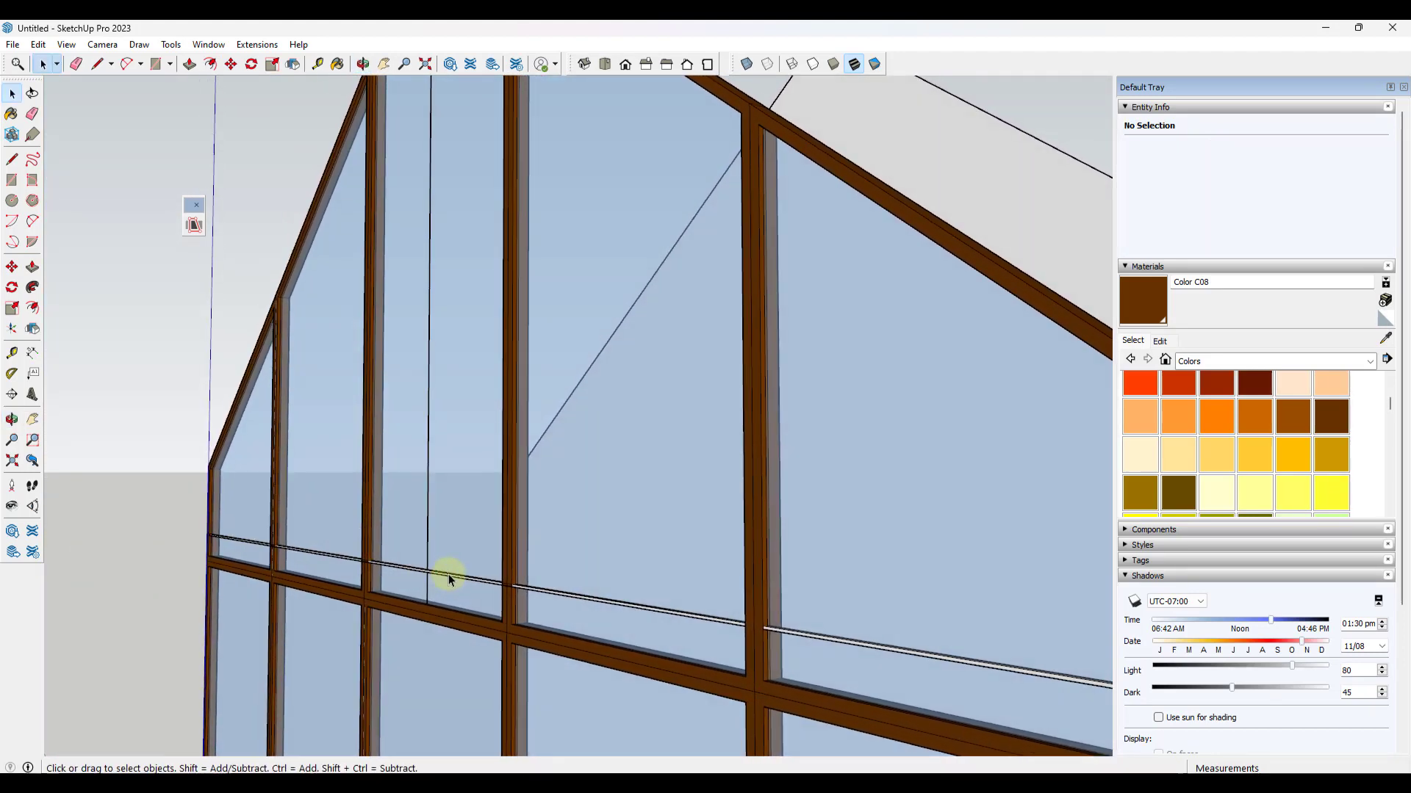
left_click(448, 575)
scroll(449, 576, "down", 6)
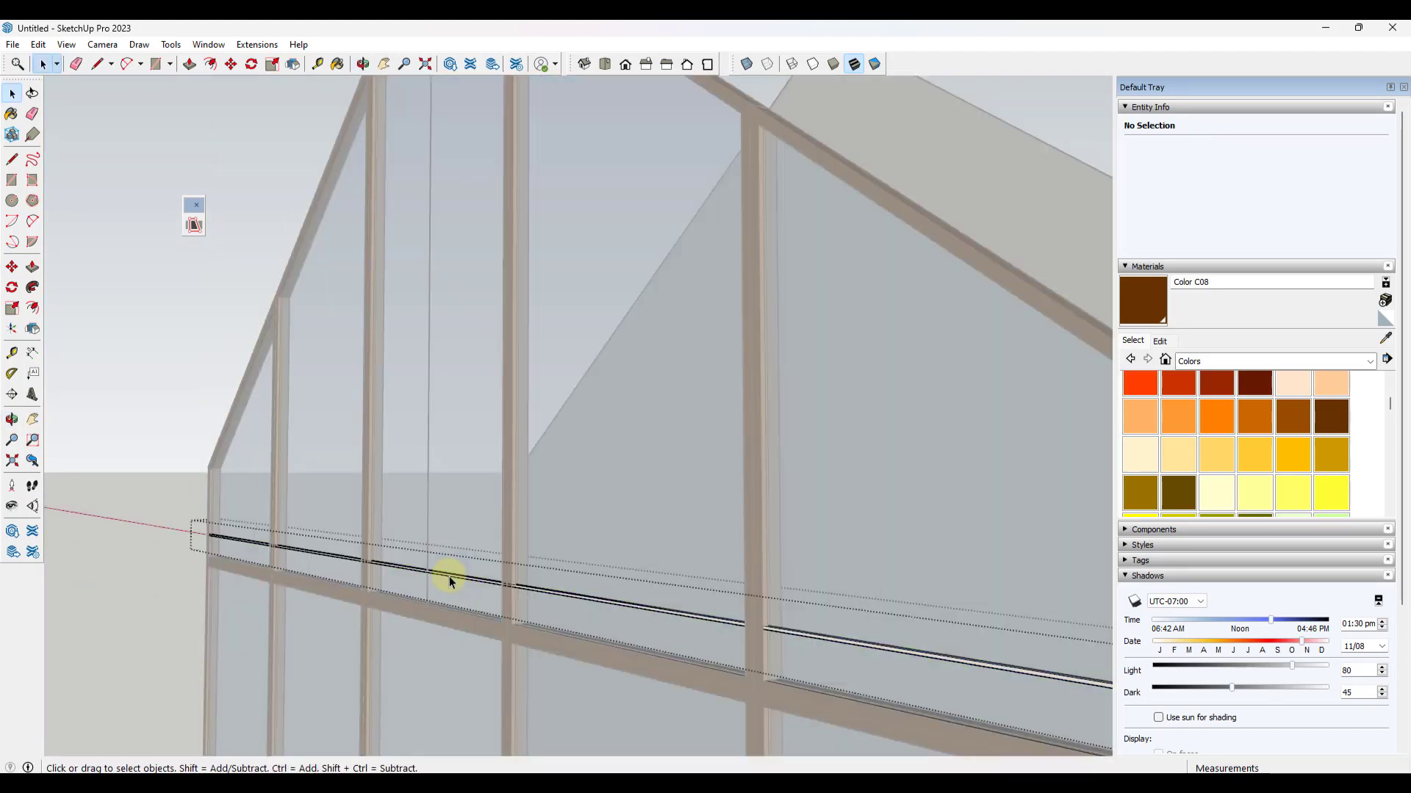
middle_click_drag(460, 585, 349, 545)
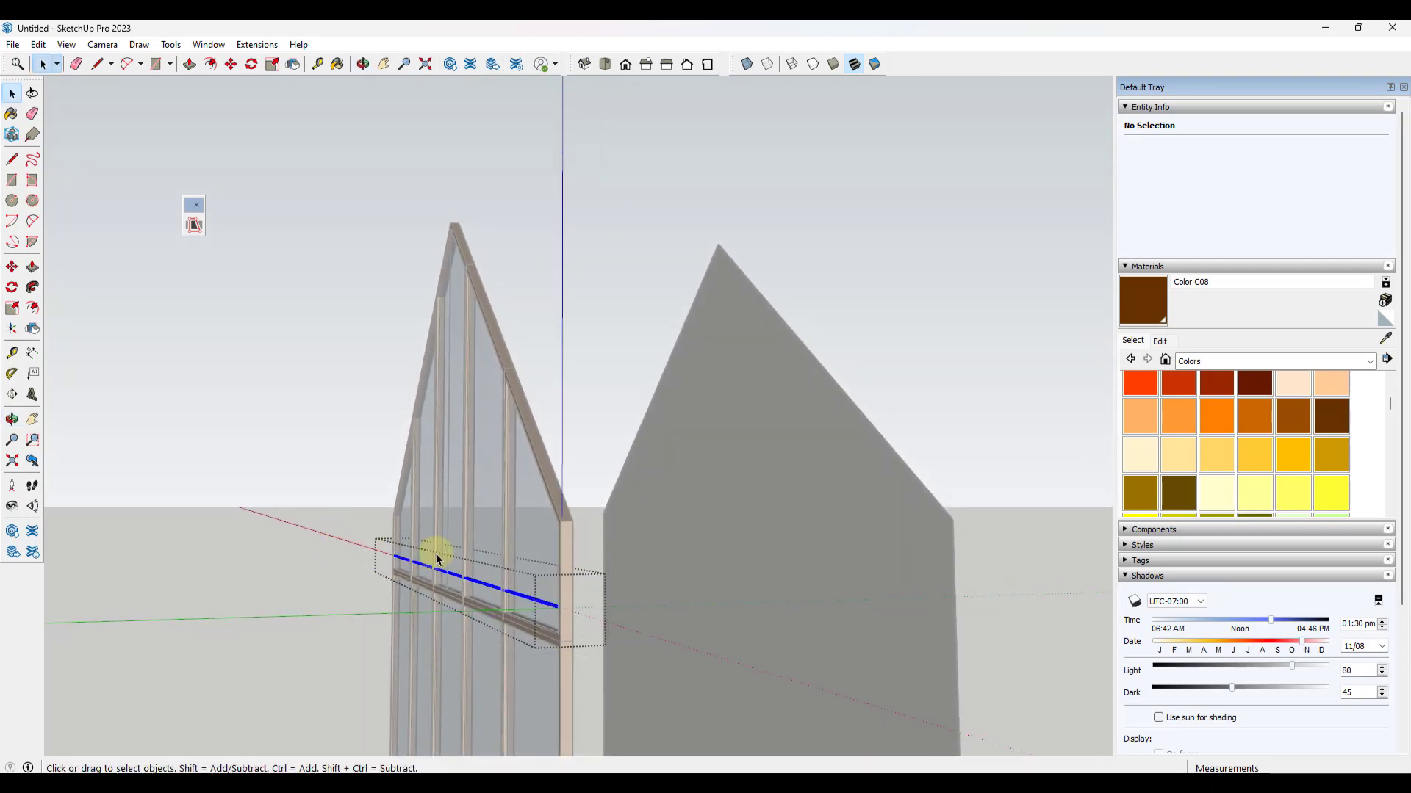
Copy the slat geometry inside its group about 4" straight up to the next division point on the vertical line
scroll(437, 560, "up", 10)
middle_click_drag(481, 606, 482, 576)
key("m")
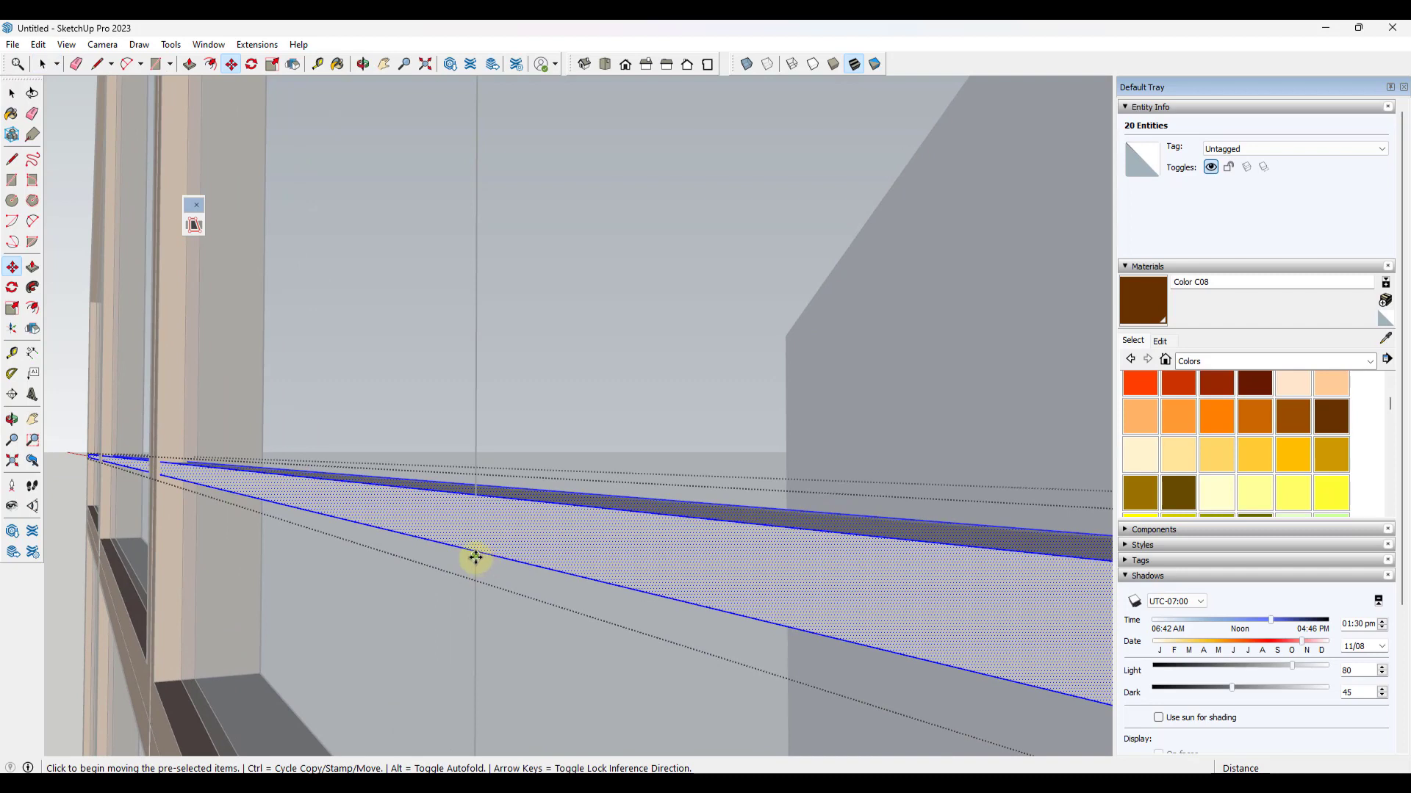
left_click(476, 554)
key("ctrl")
scroll(476, 554, "down", 4)
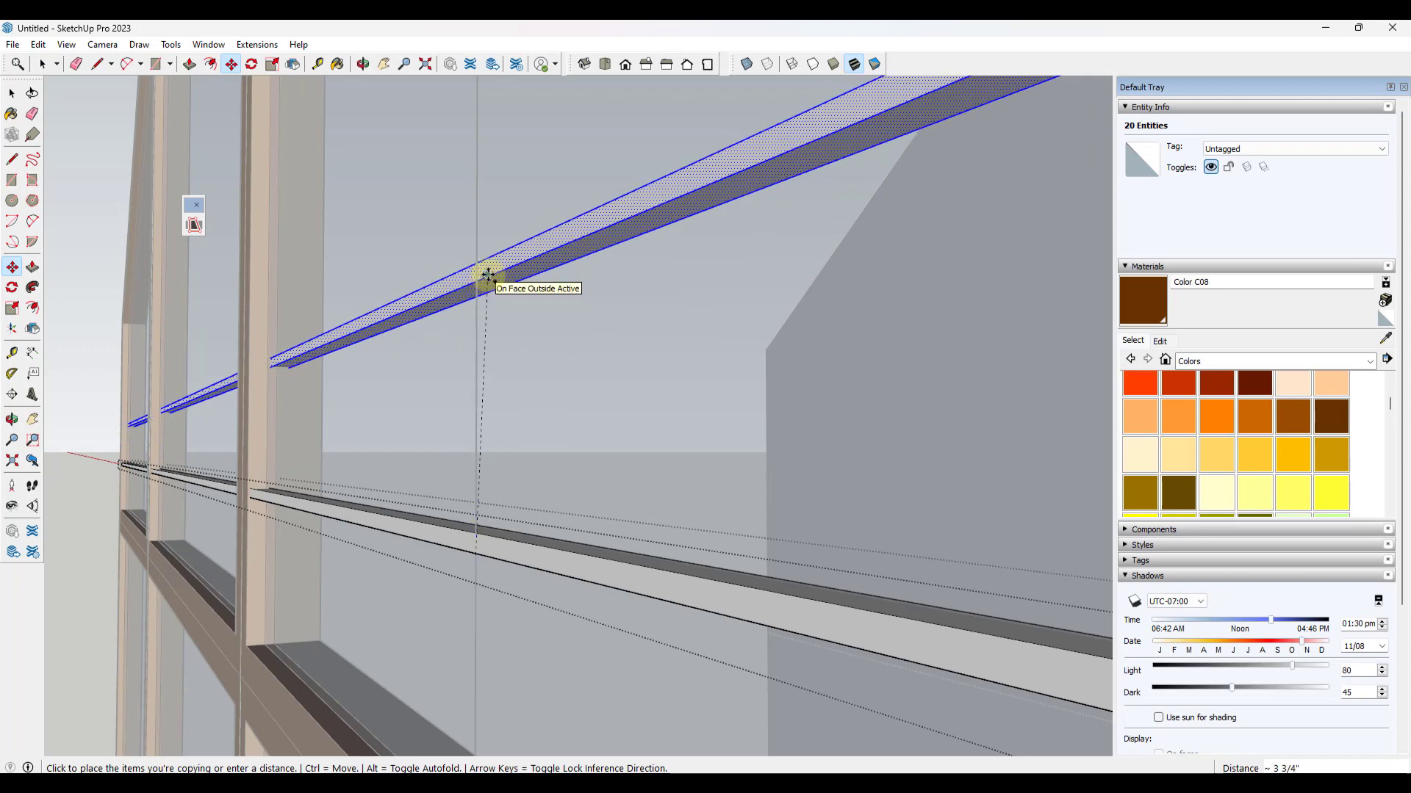
left_click(473, 237)
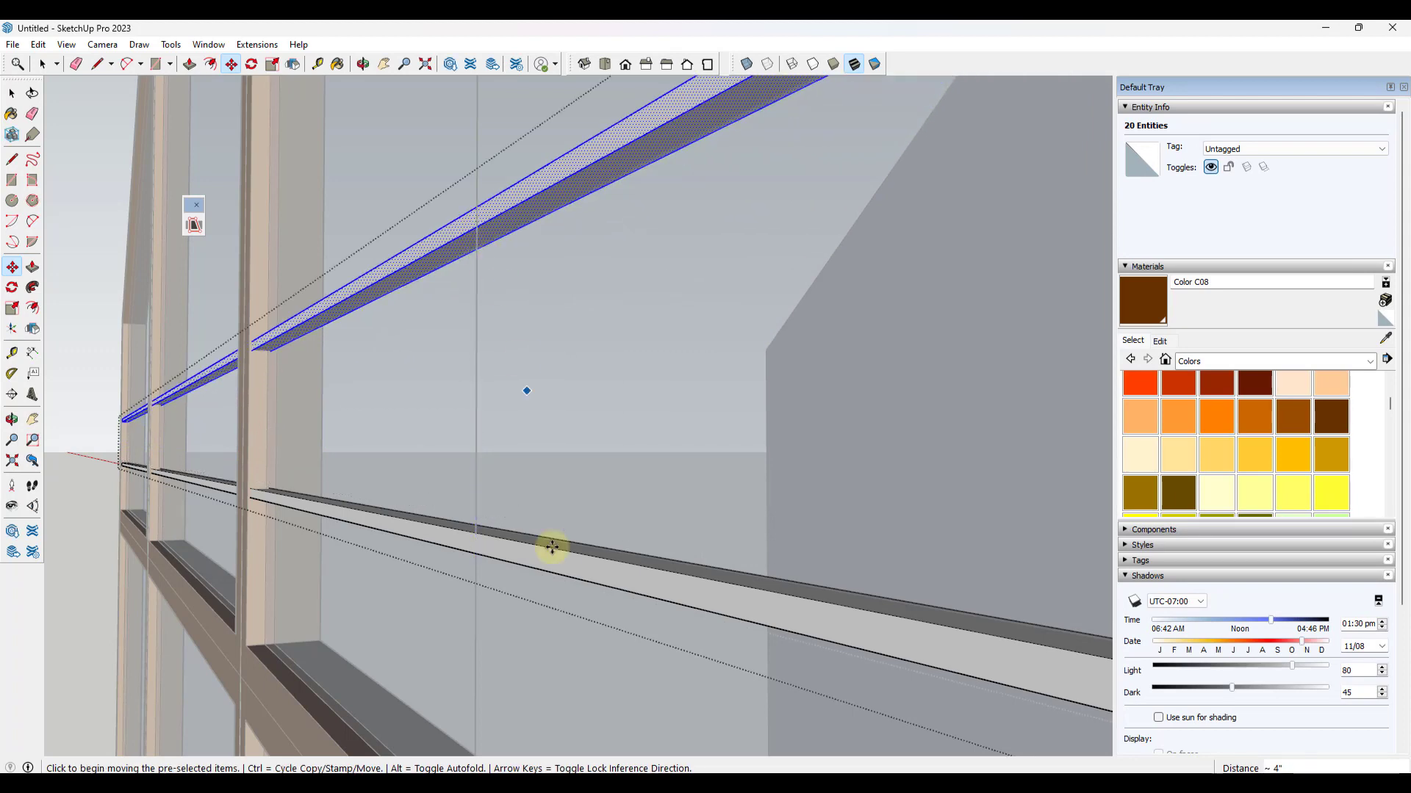
Array the slat copy upward 21 times over the gable
scroll(555, 587, "down", 2)
scroll(558, 626, "down", 8)
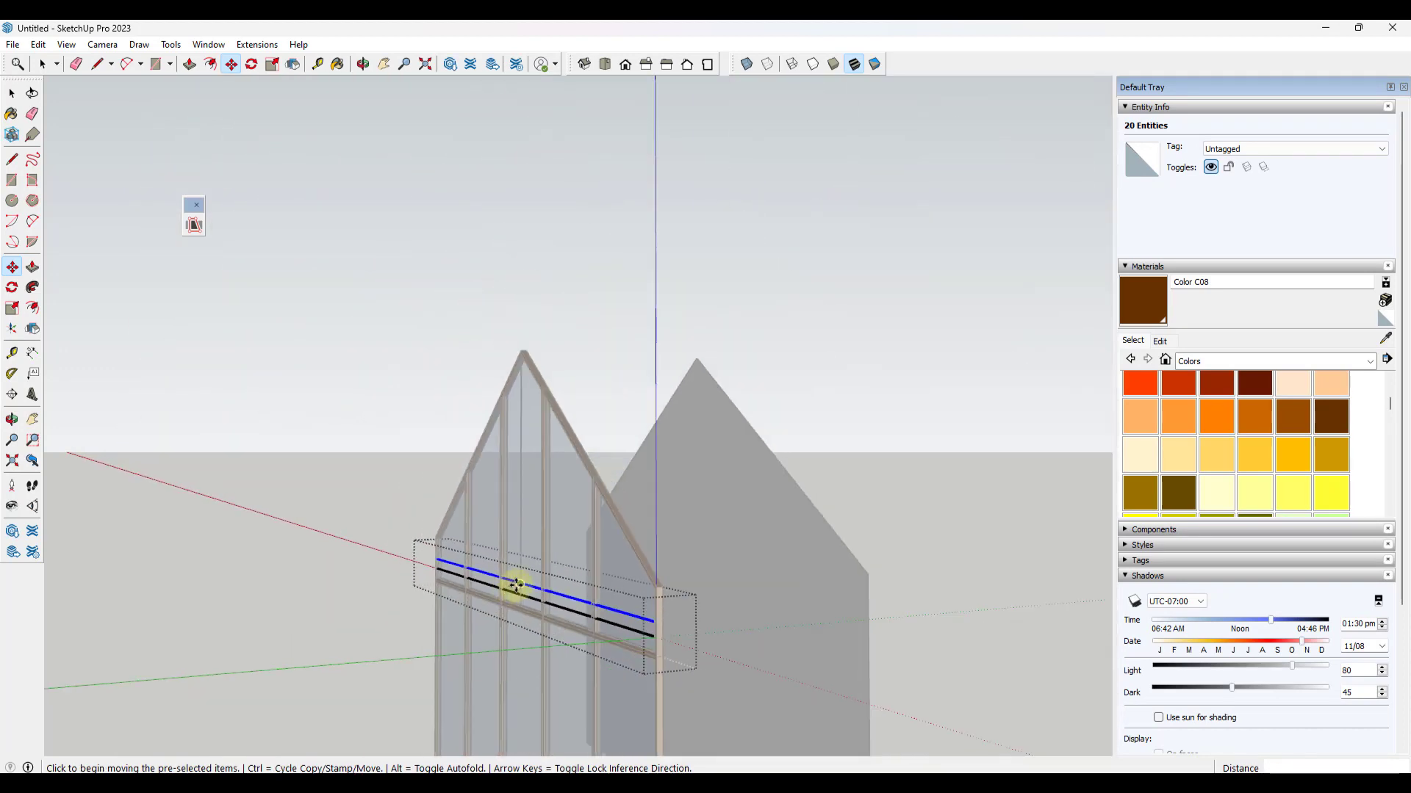
type("*20")
key("Return")
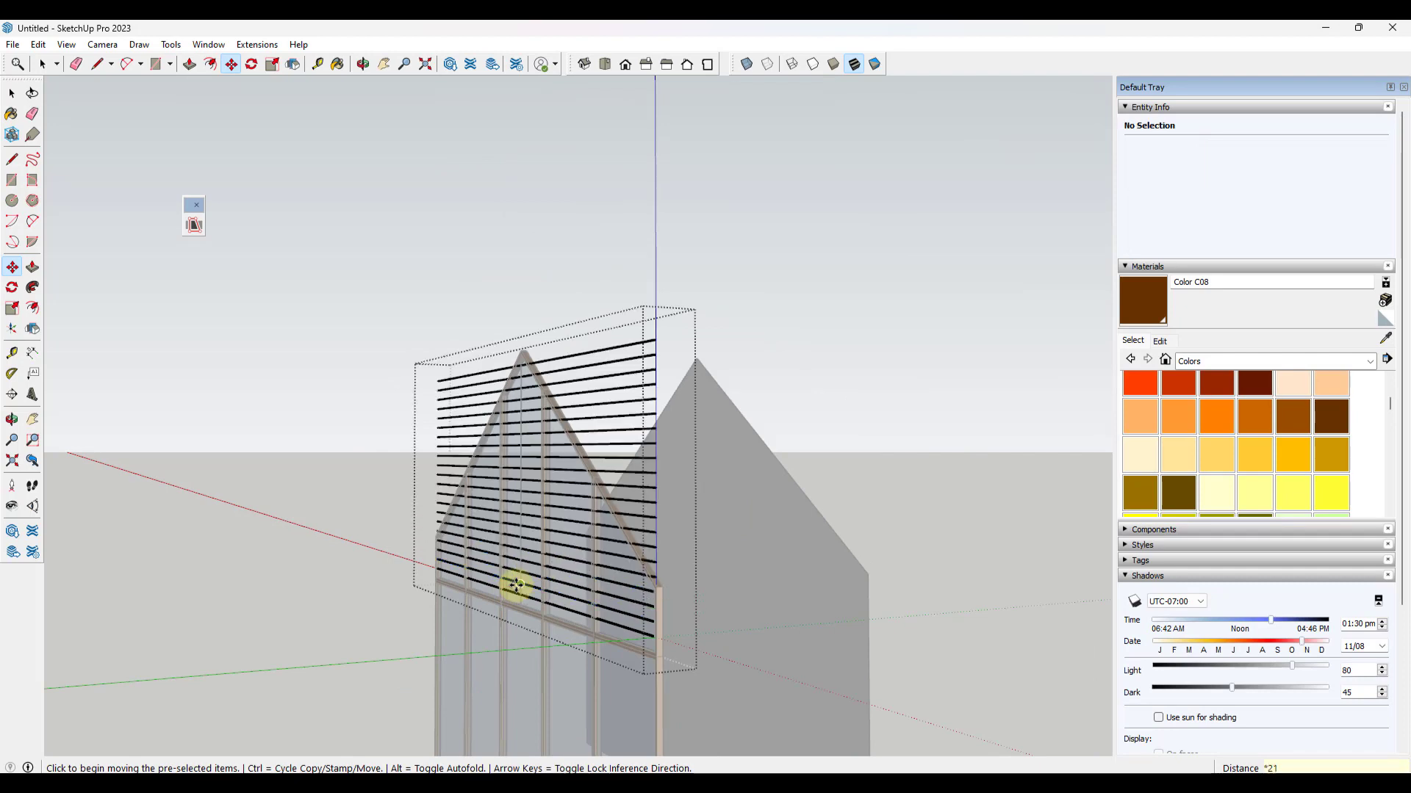
Set the slat array to 20 evenly spaced copies and close the slat group
middle_click_drag(512, 509, 695, 490)
type("*20")
key("Return")
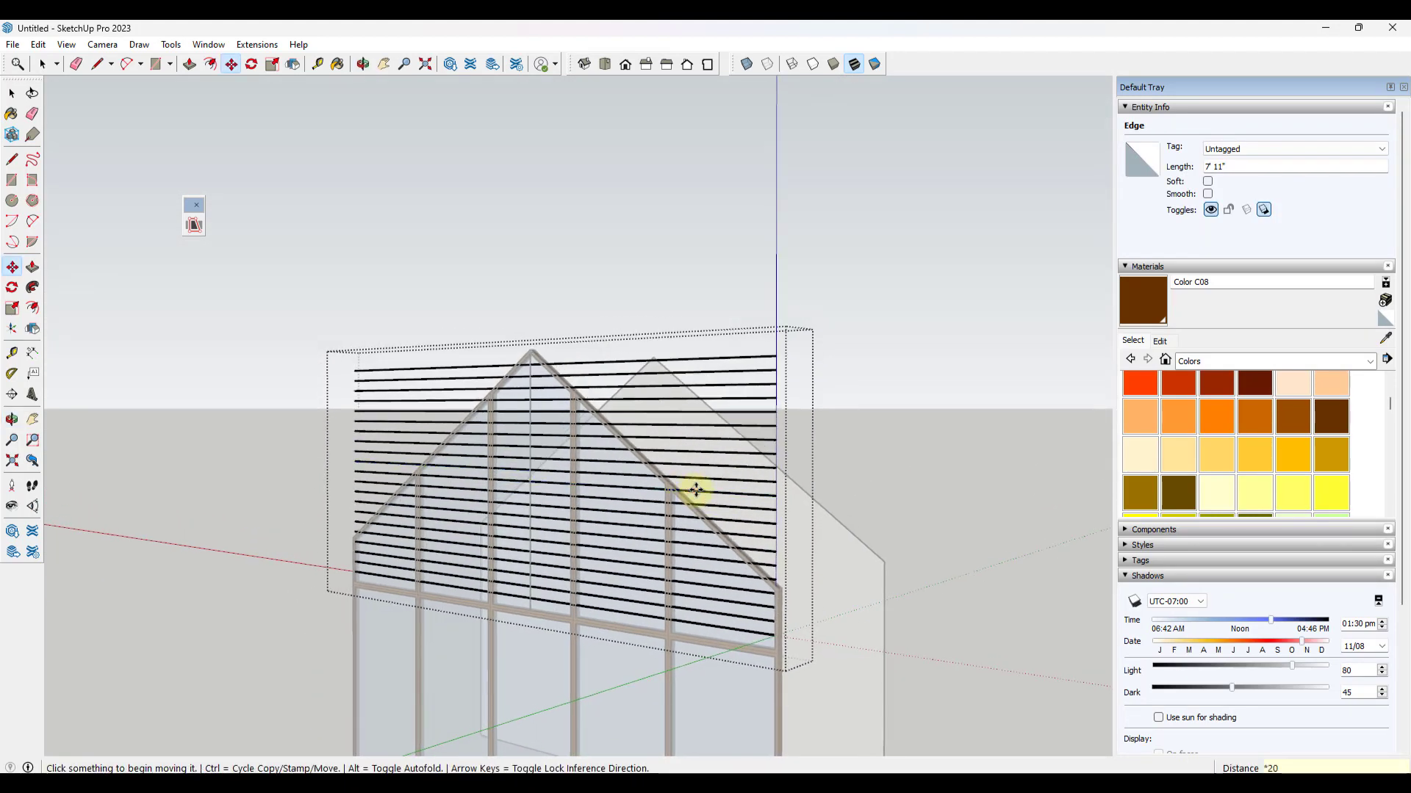
key("space")
left_click(947, 437)
Move the floating extension toolbar away from the gable and slats
scroll(697, 449, "up", 5)
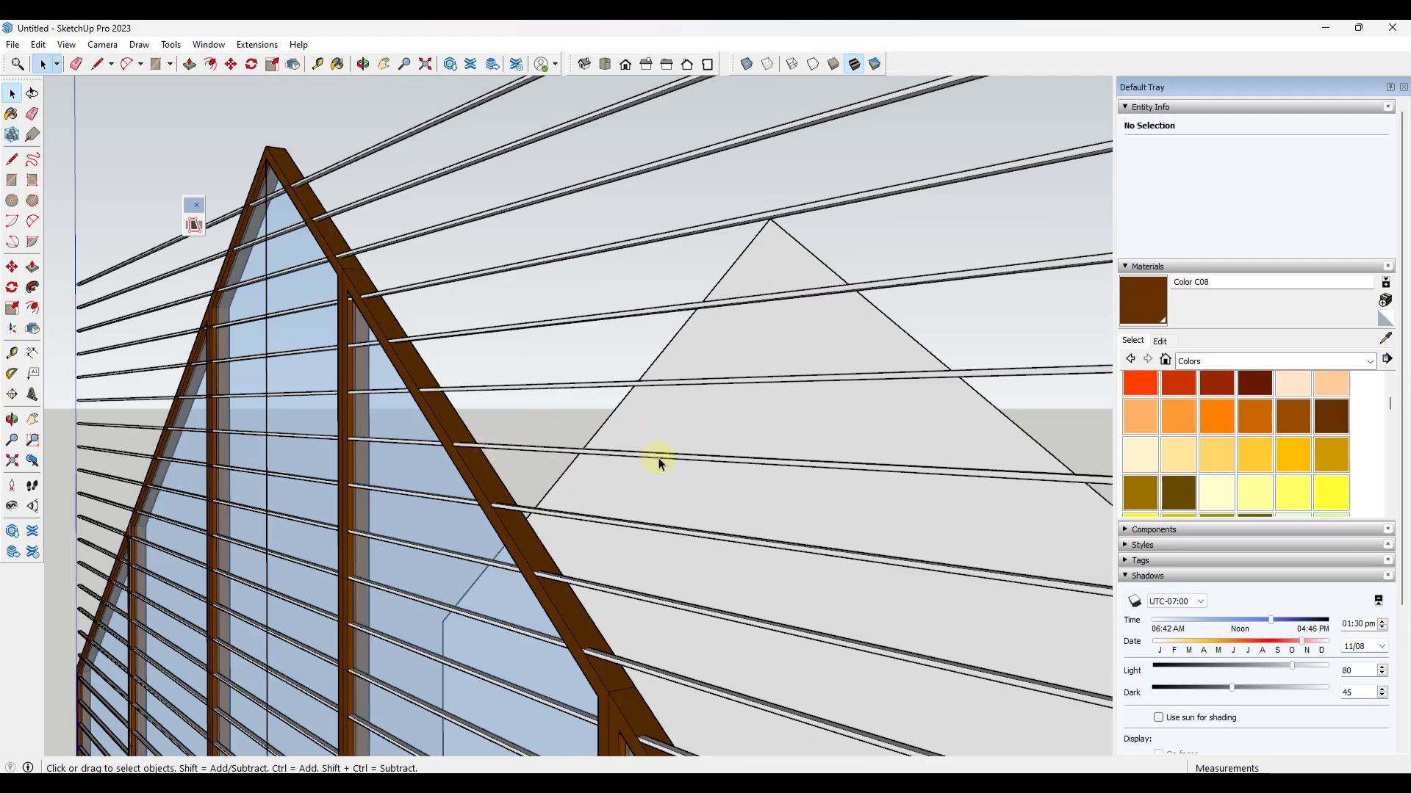
mouse_move(658, 457)
middle_mouse_down()
mouse_move(526, 457)
mouse_move(699, 463)
mouse_move(661, 459)
middle_mouse_up()
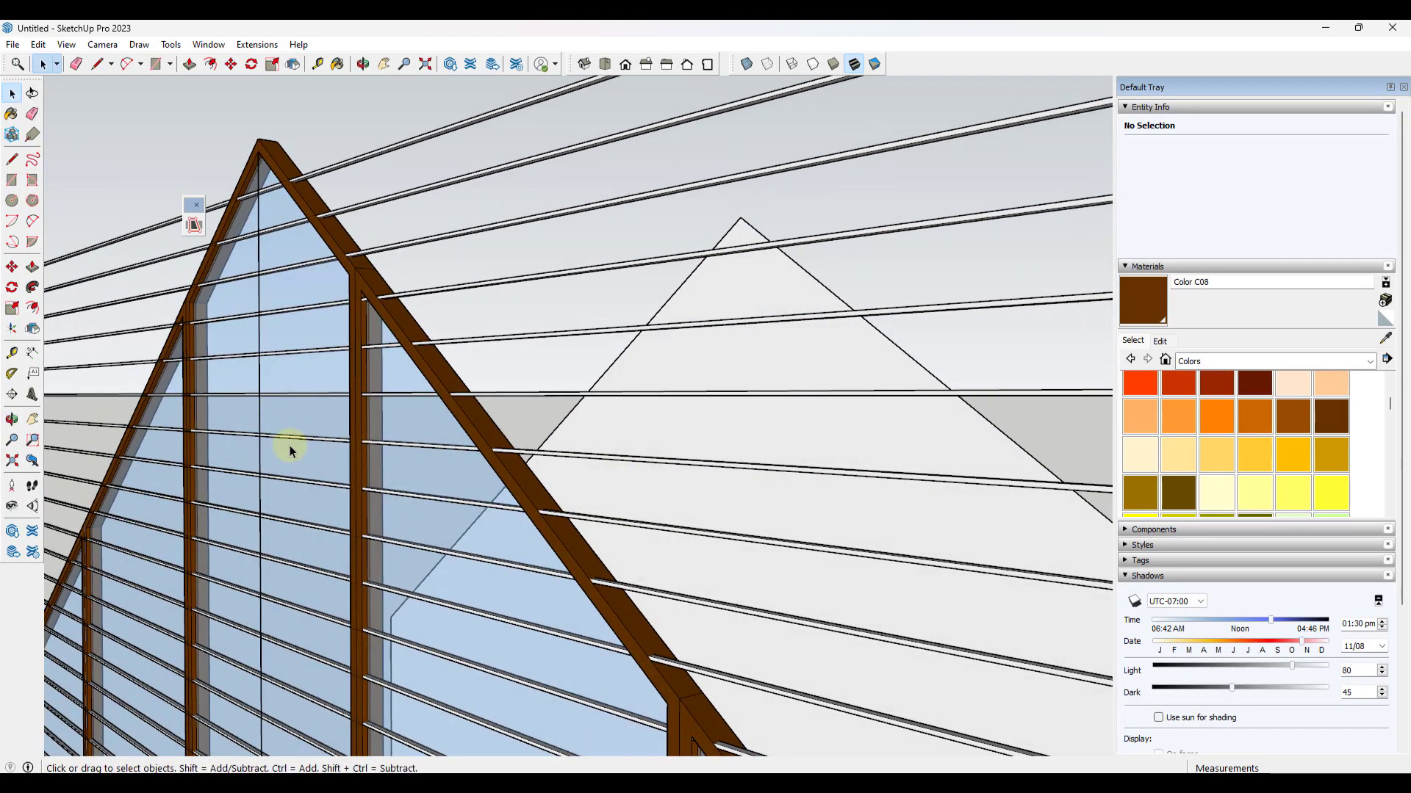
left_click(193, 211)
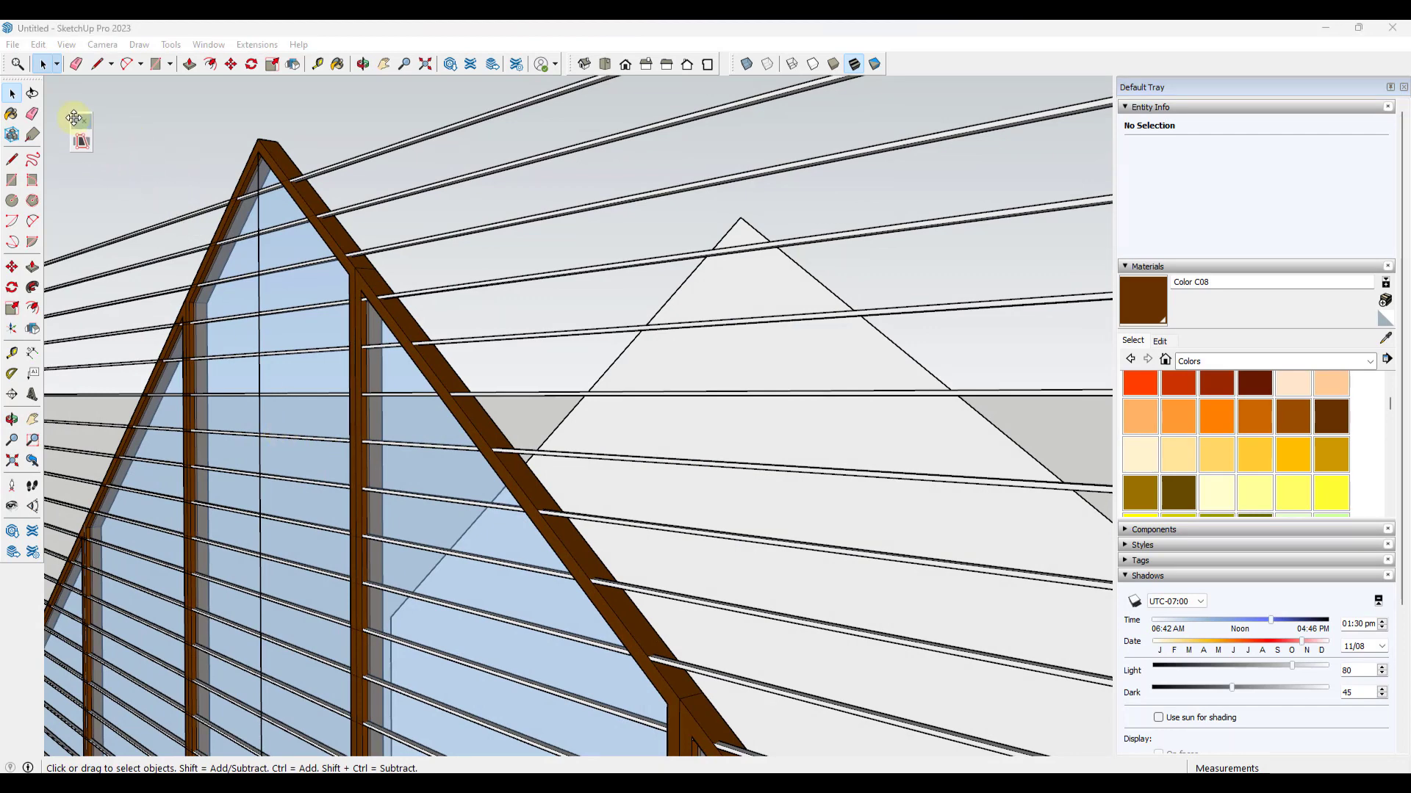
left_click_drag(75, 117, 72, 114)
scroll(483, 300, "down", 7)
scroll(514, 430, "up", 3)
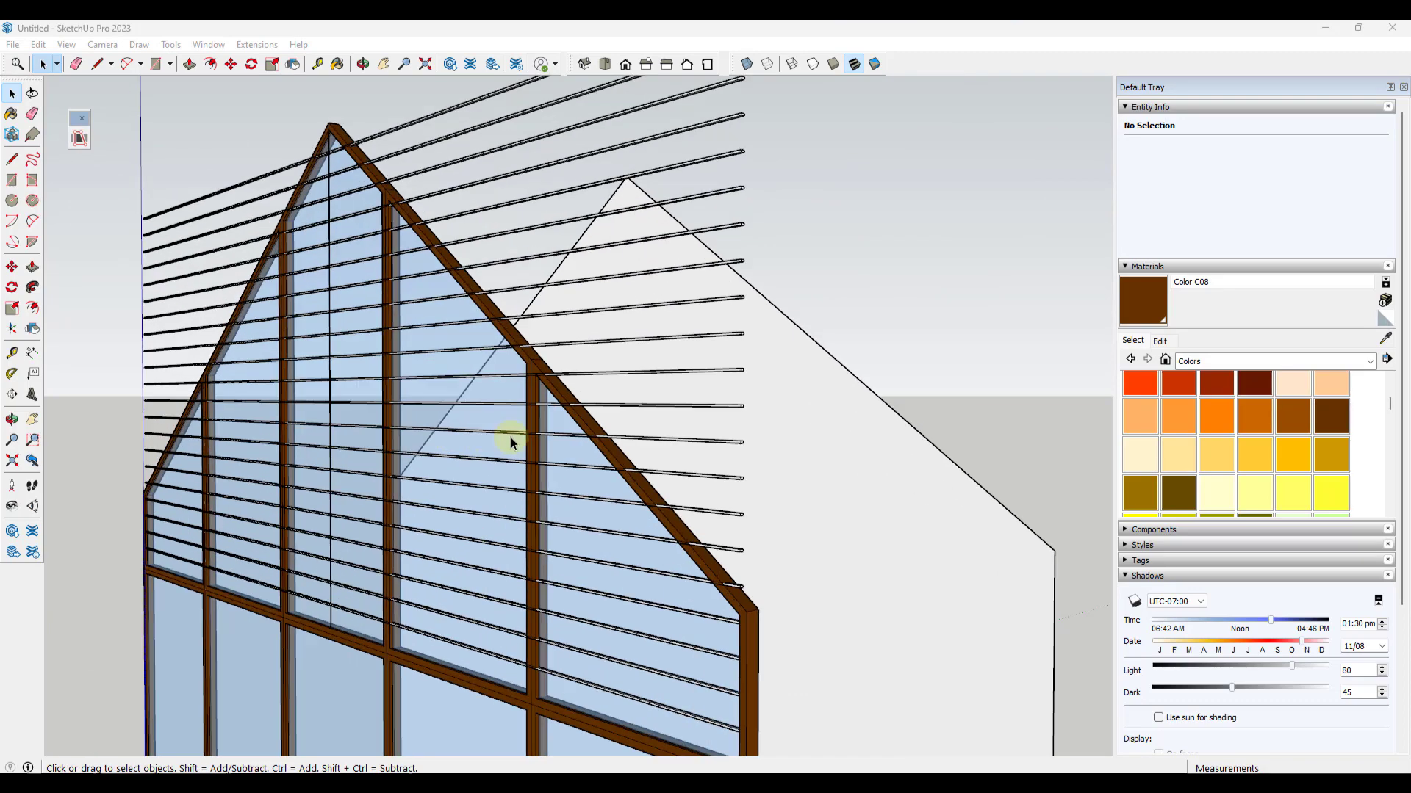
middle_click_drag(511, 441, 693, 476)
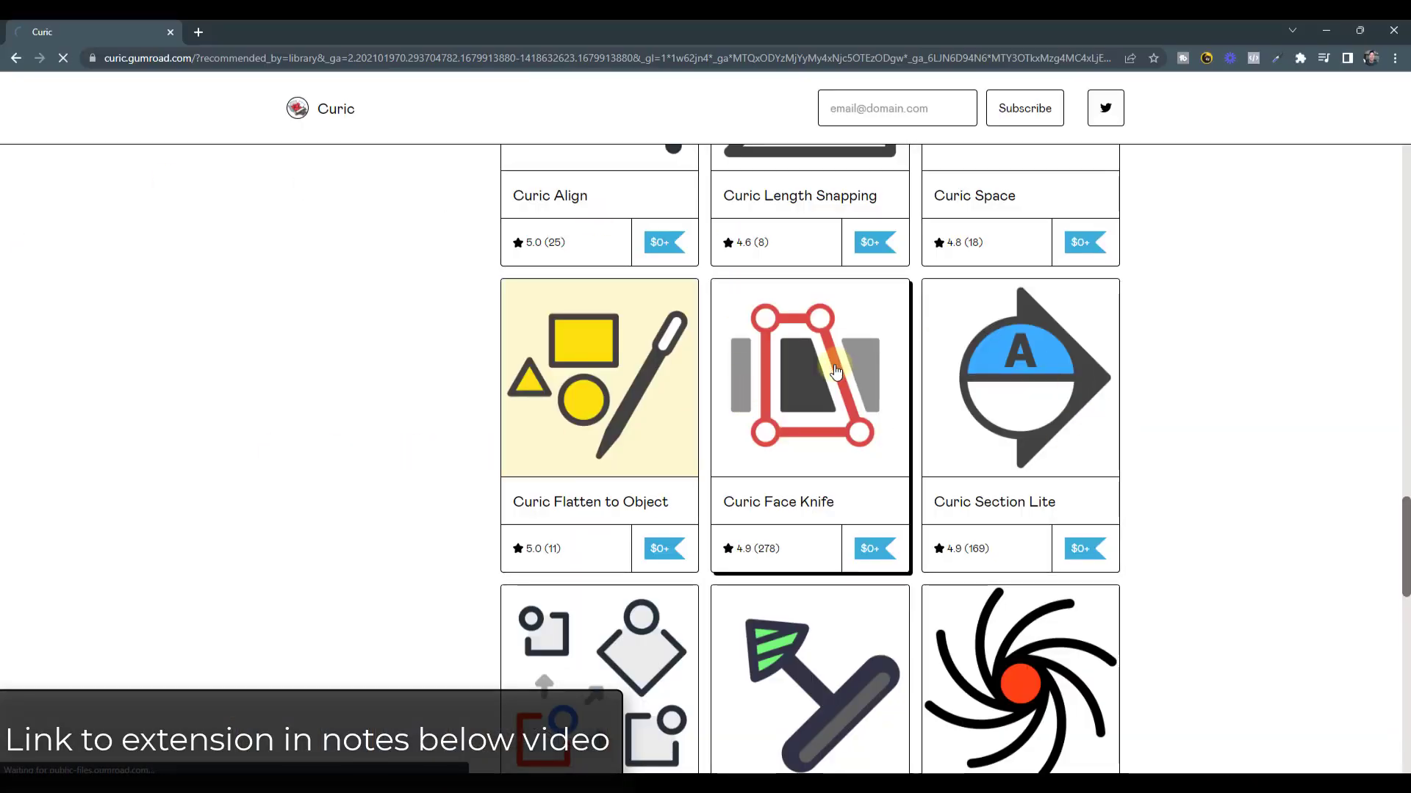
Review the Curic Face Knife page in the browser, including its trimming demo and pricing, and return to the SketchUp model
scroll(214, 368, "down", 3)
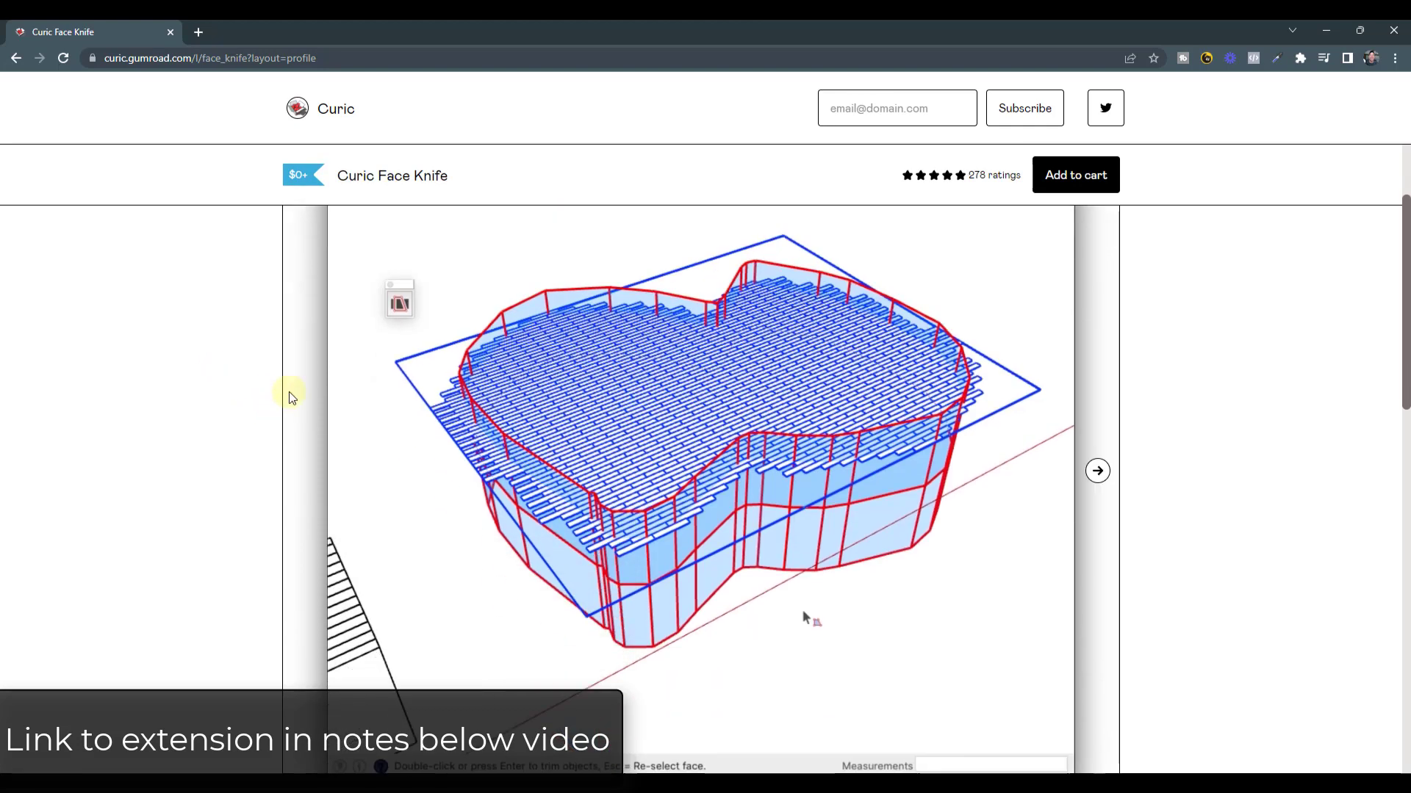
scroll(289, 393, "down", 1)
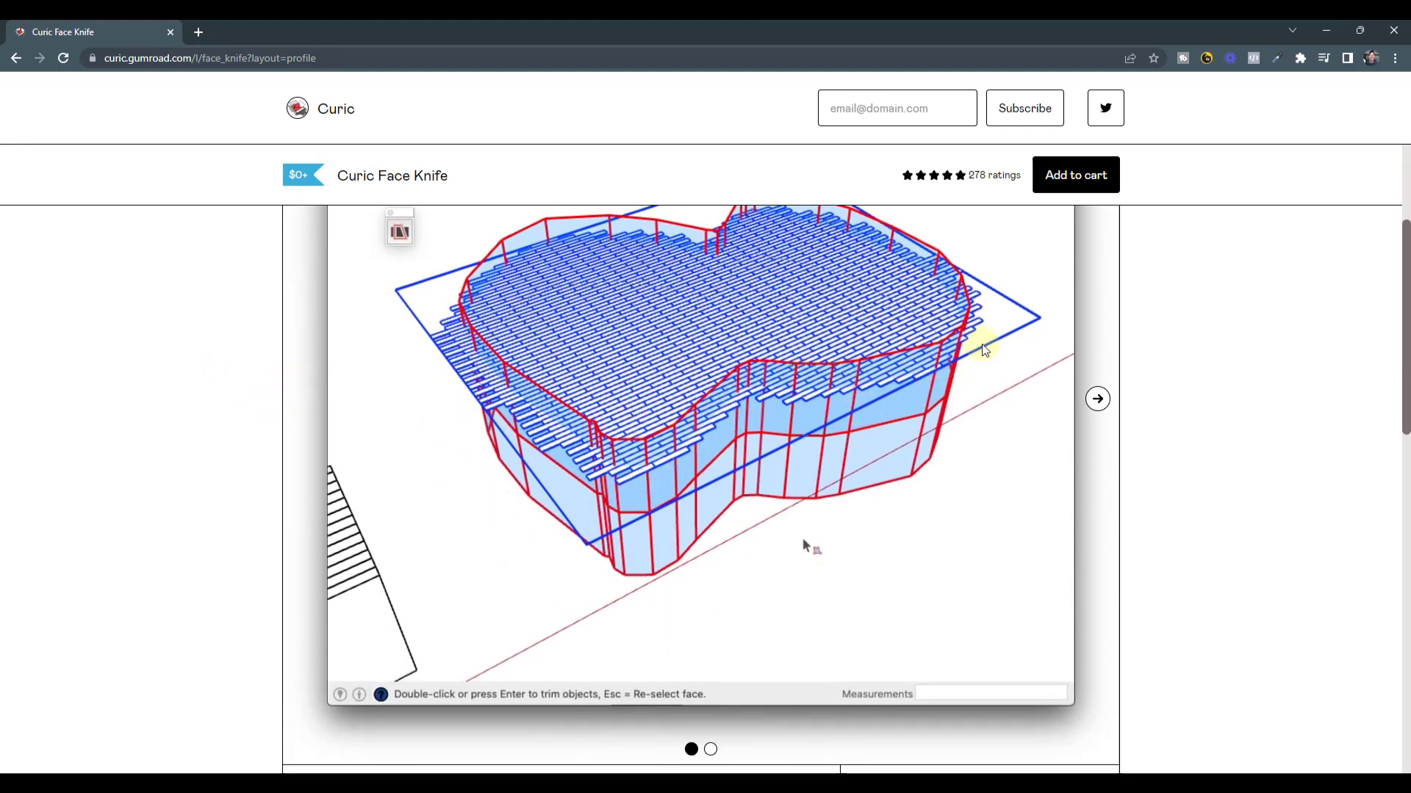
scroll(968, 385, "down", 6)
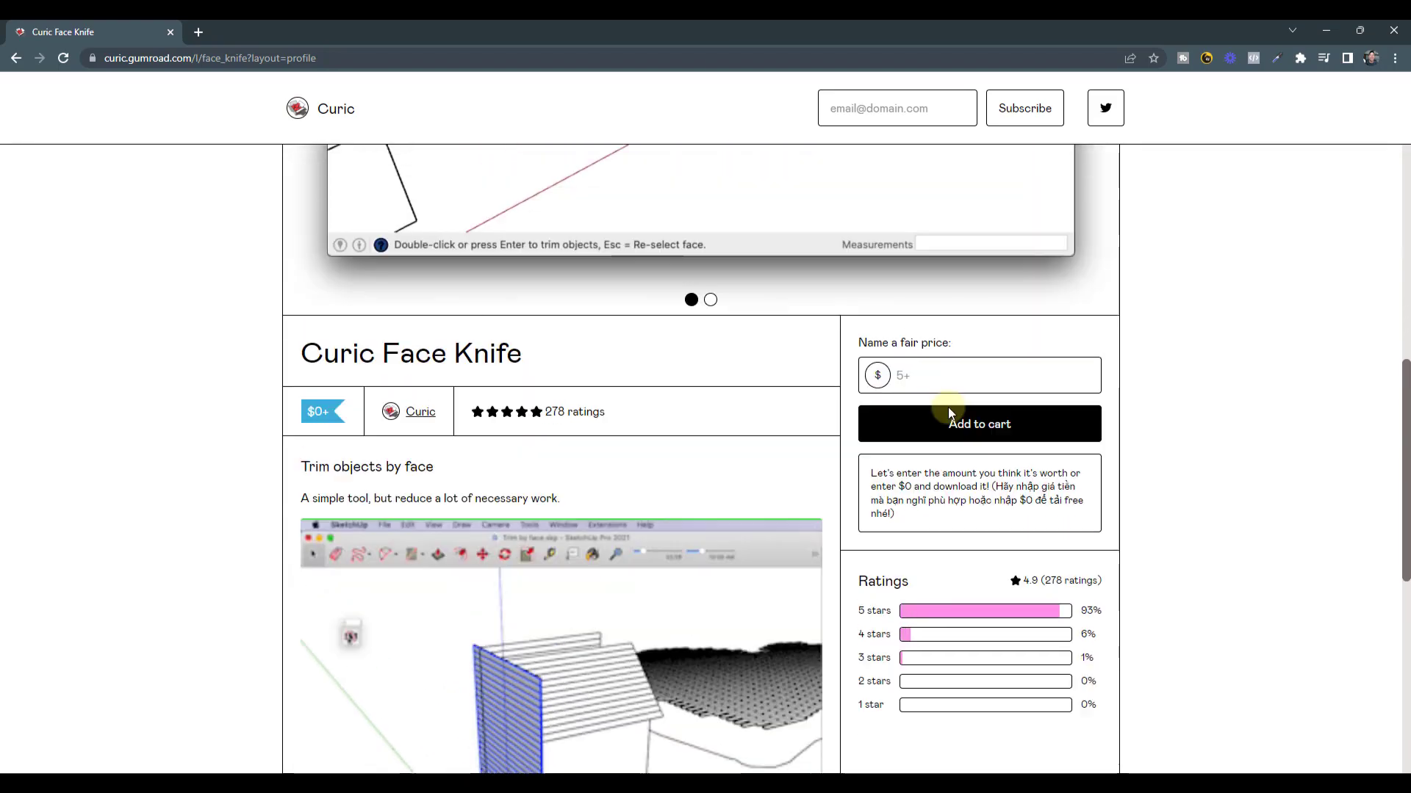
scroll(948, 407, "up", 7)
left_click(1333, 31)
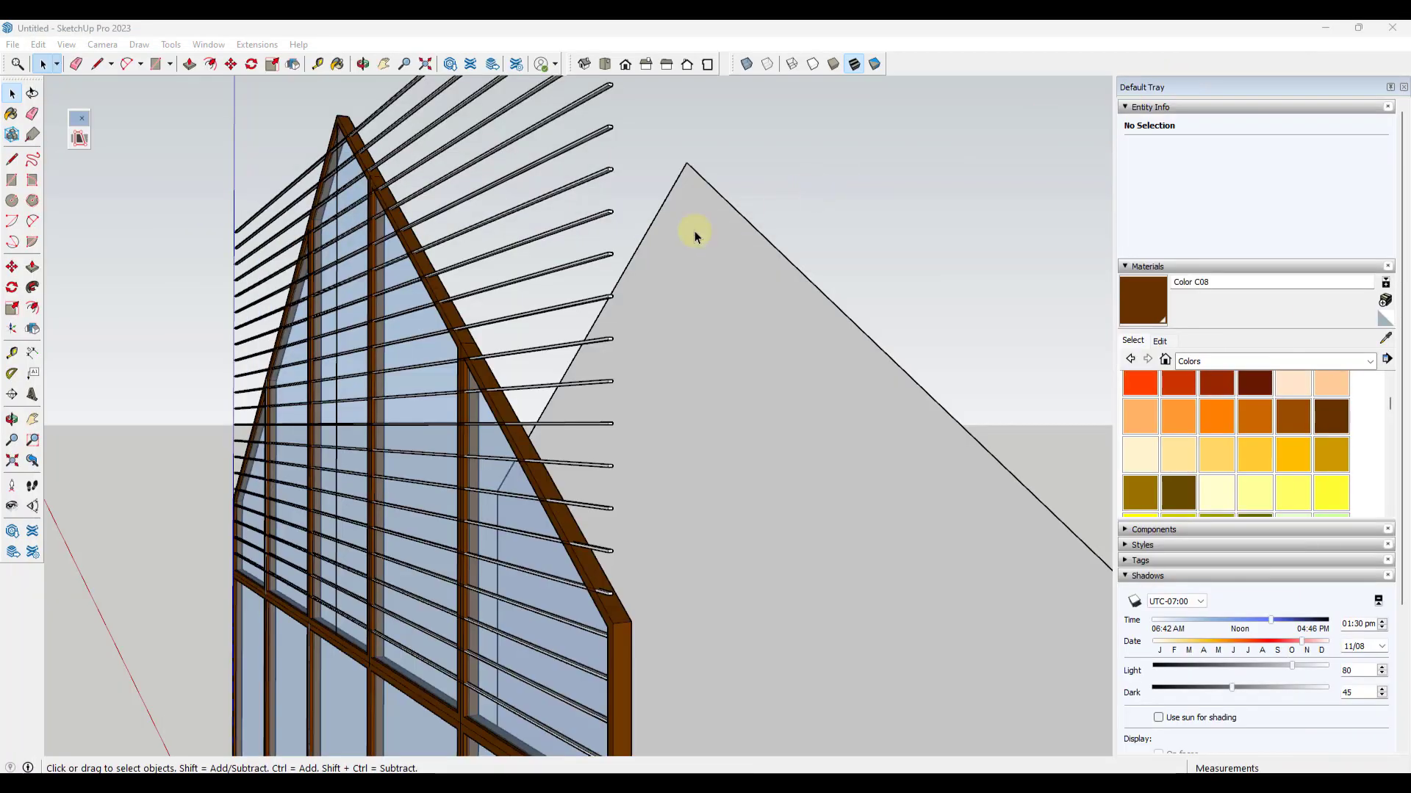
mouse_move(694, 235)
middle_mouse_down()
mouse_move(582, 341)
mouse_move(362, 346)
mouse_move(706, 380)
middle_mouse_up()
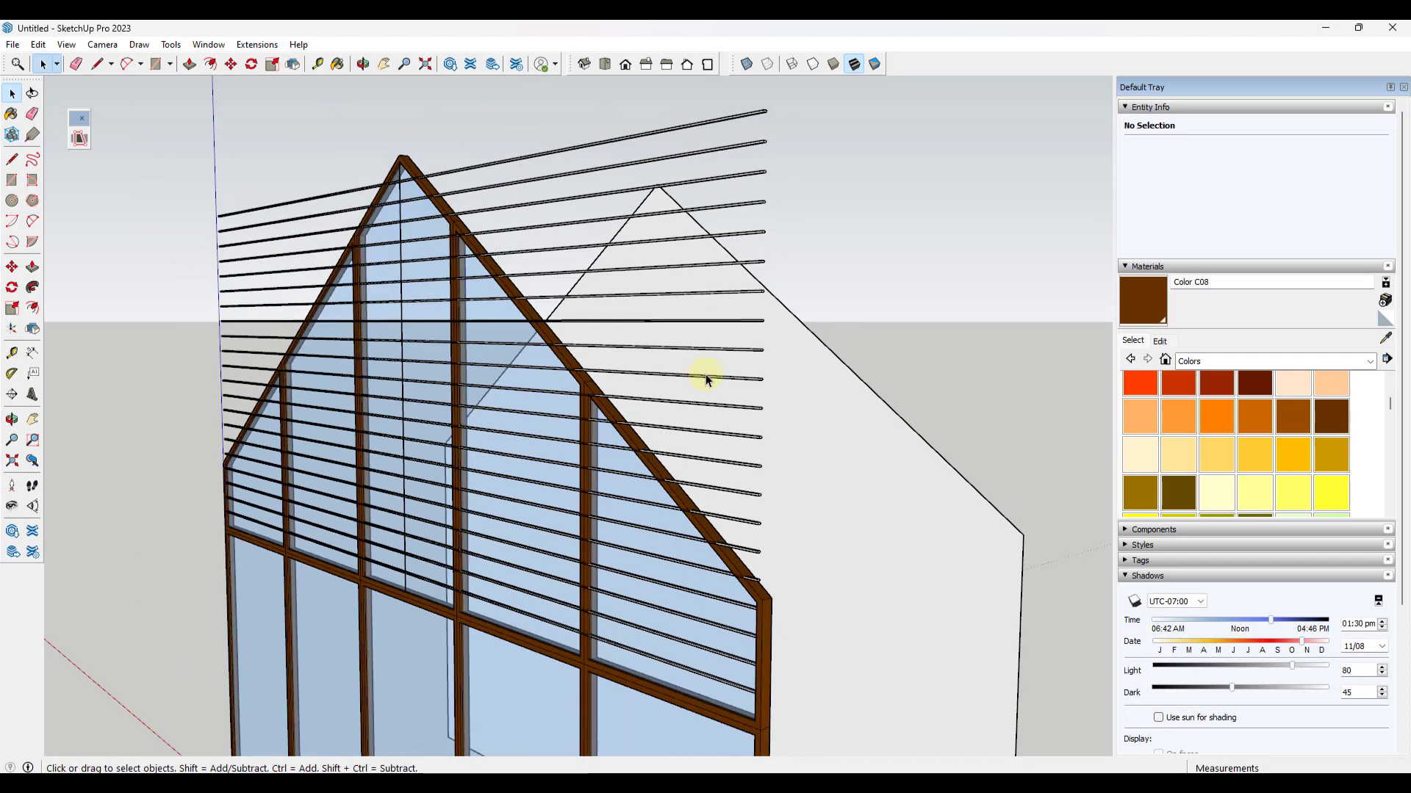
scroll(705, 378, "down", 3)
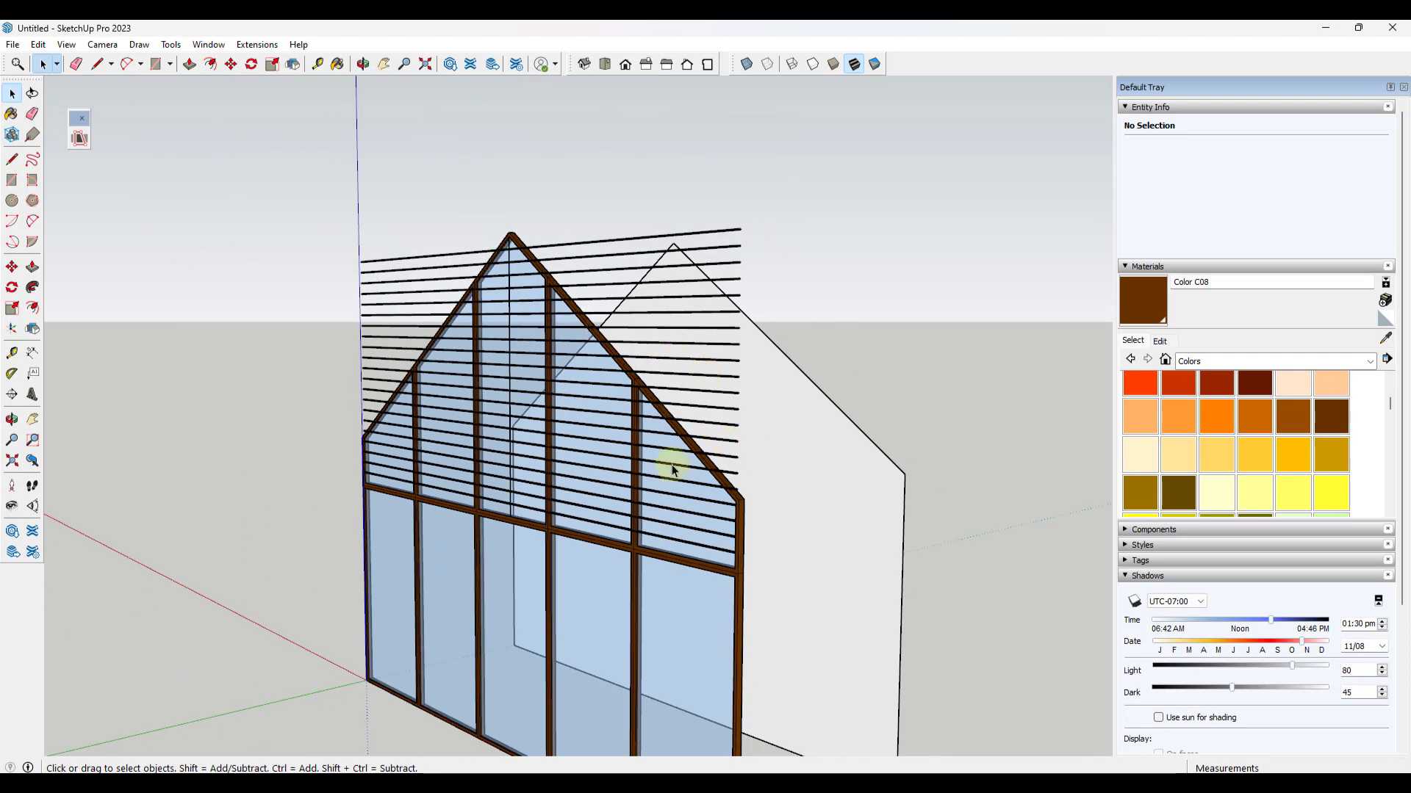
middle_click_drag(698, 489, 966, 442)
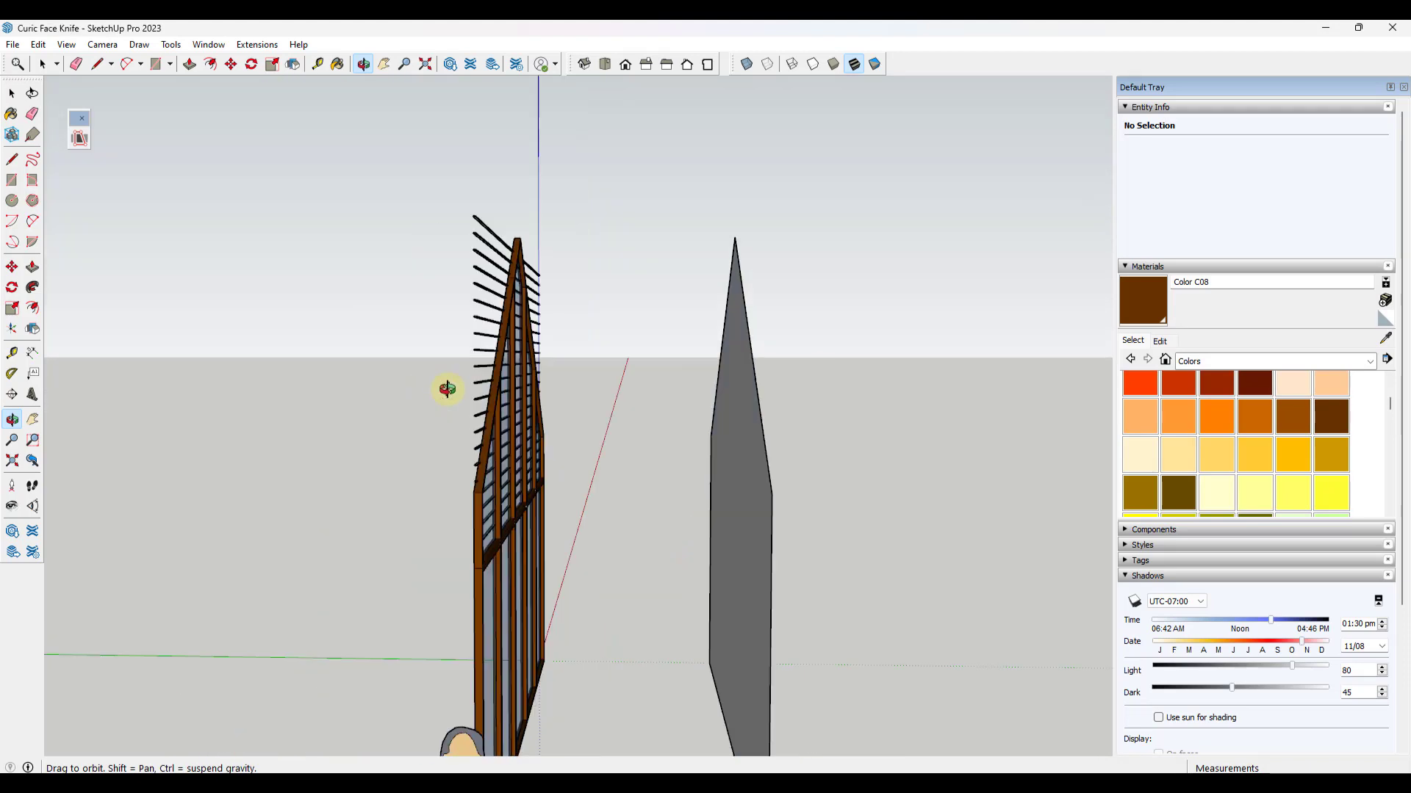
middle_click_drag(447, 387, 787, 441)
key("space")
left_click(790, 430)
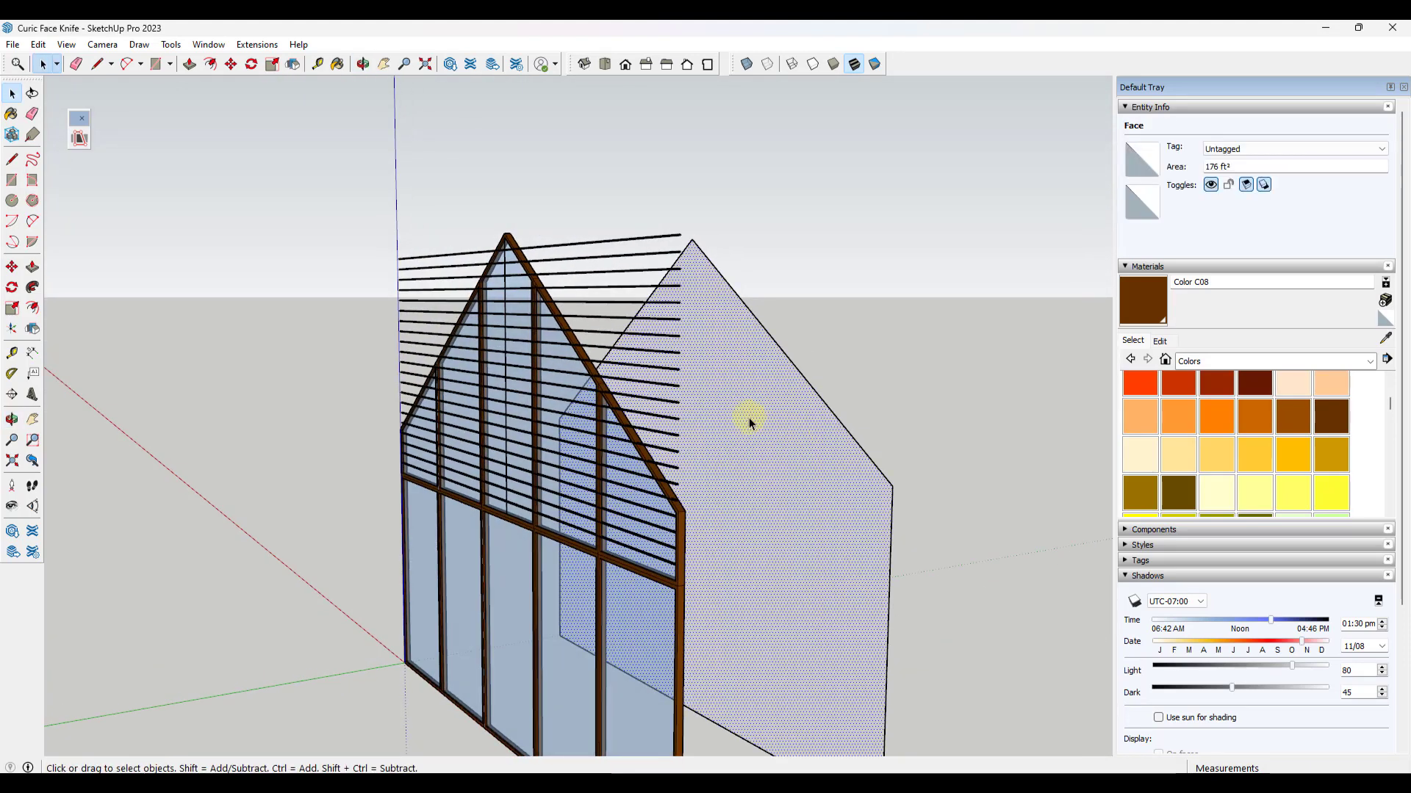
Paint all slats inside the slat group with brown Color C08 and close the group
left_click(674, 413)
scroll(668, 411, "up", 5)
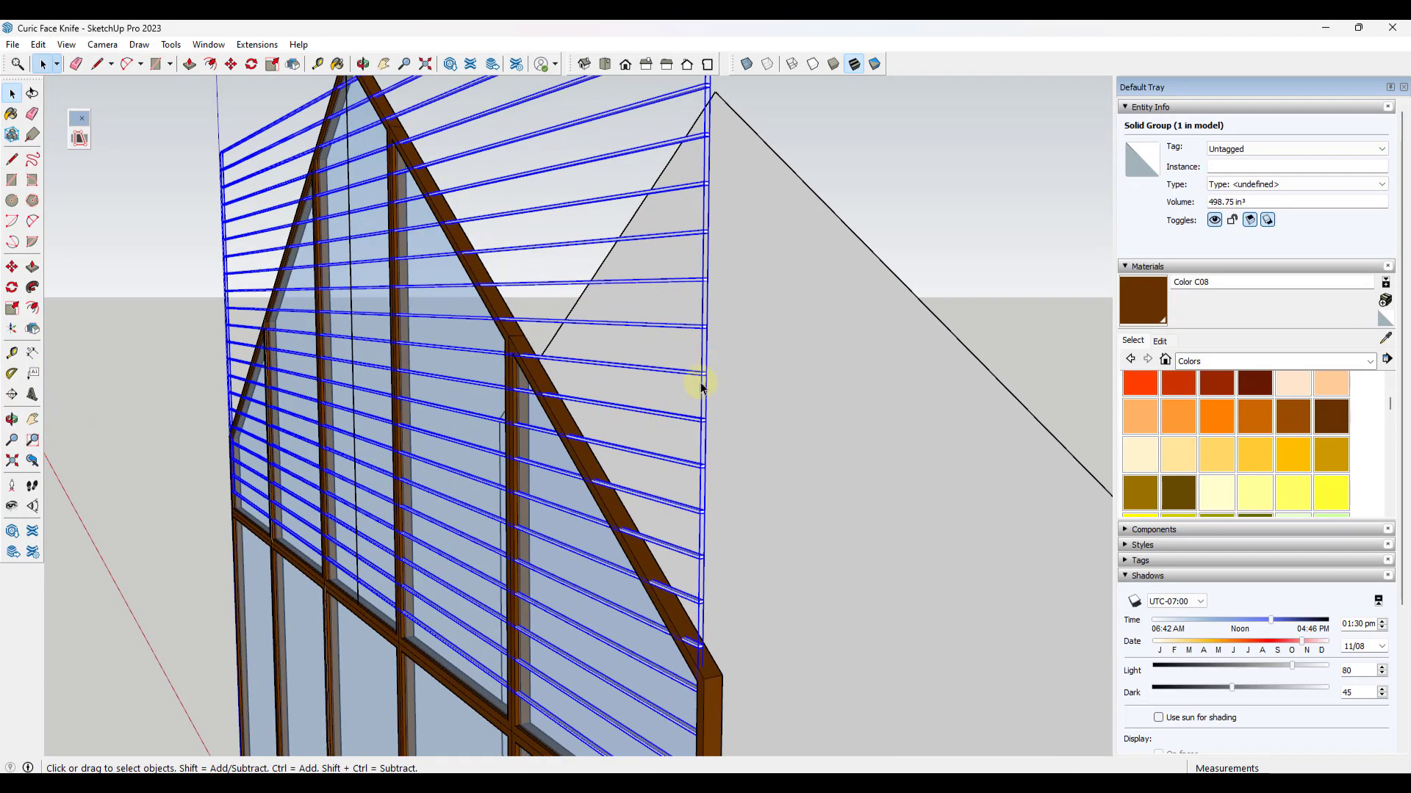
double_click(679, 375)
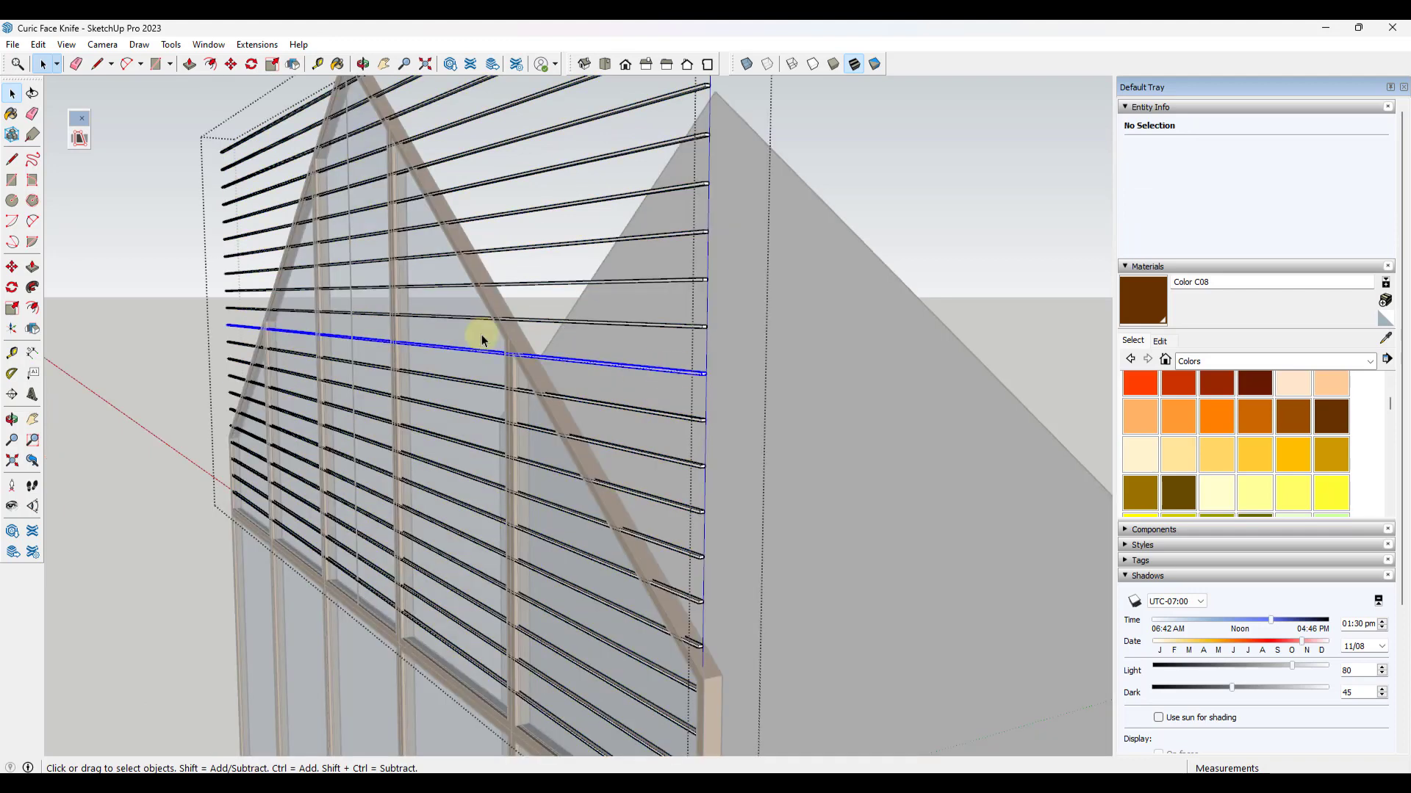
scroll(451, 372, "down", 4)
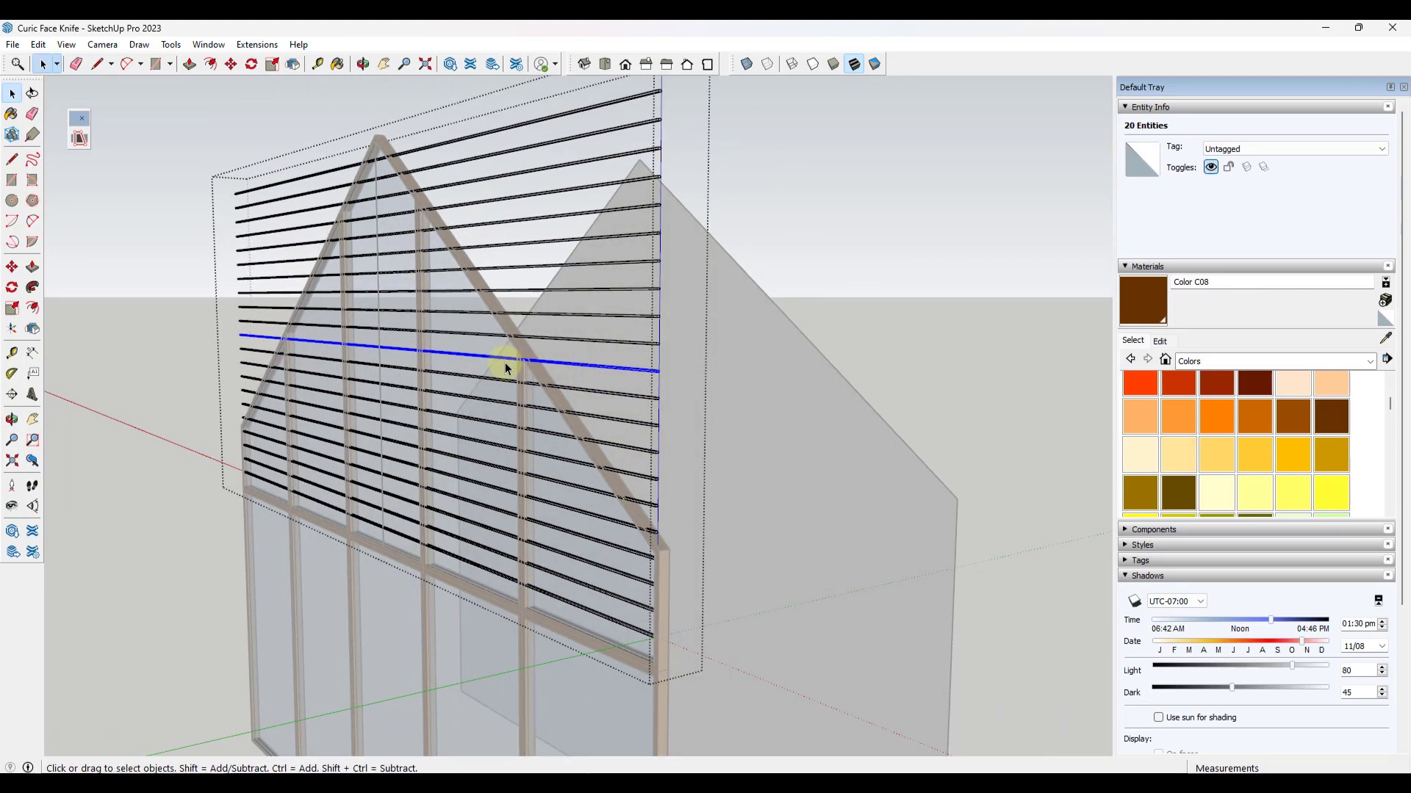
key("b")
scroll(576, 283, "up", 5)
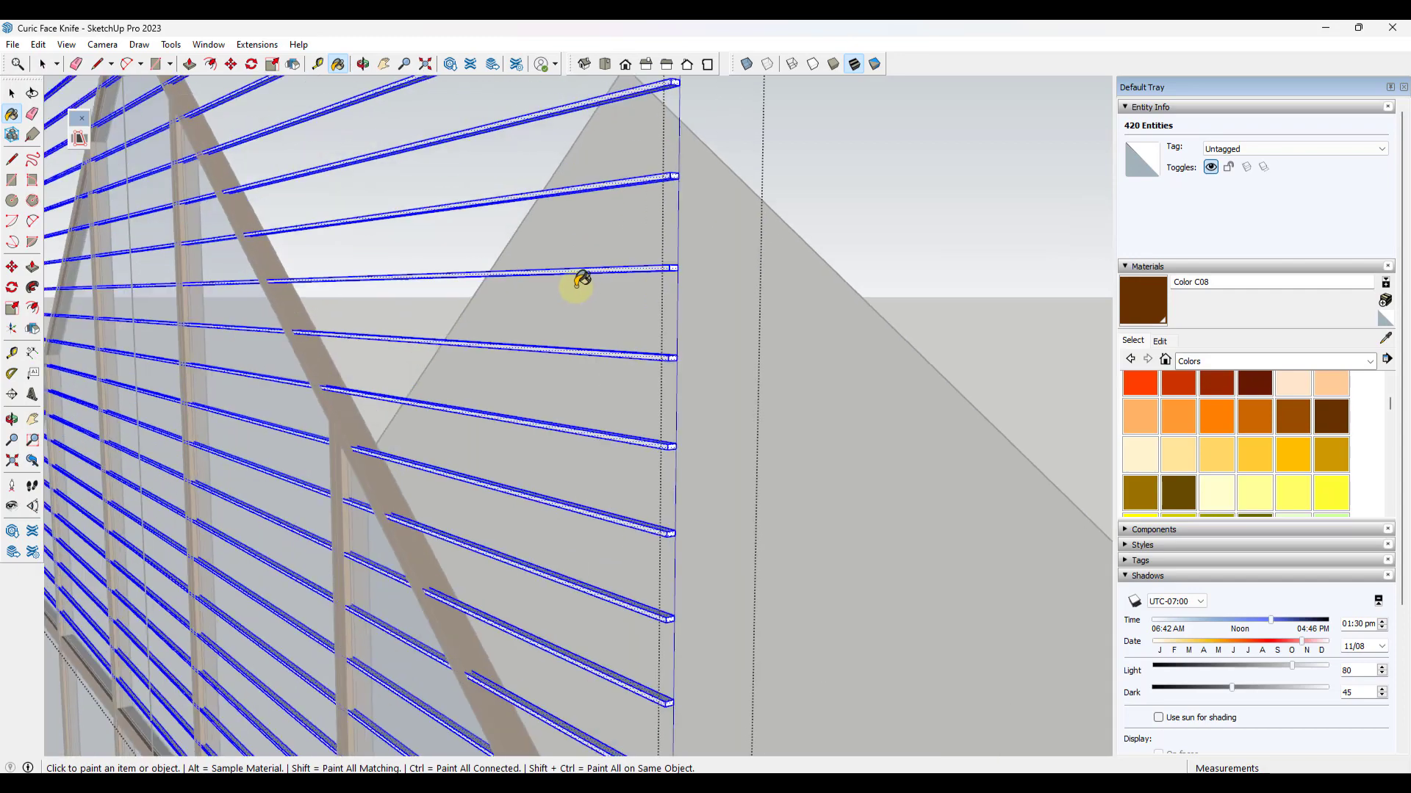
left_click(575, 209)
scroll(693, 337, "down", 5)
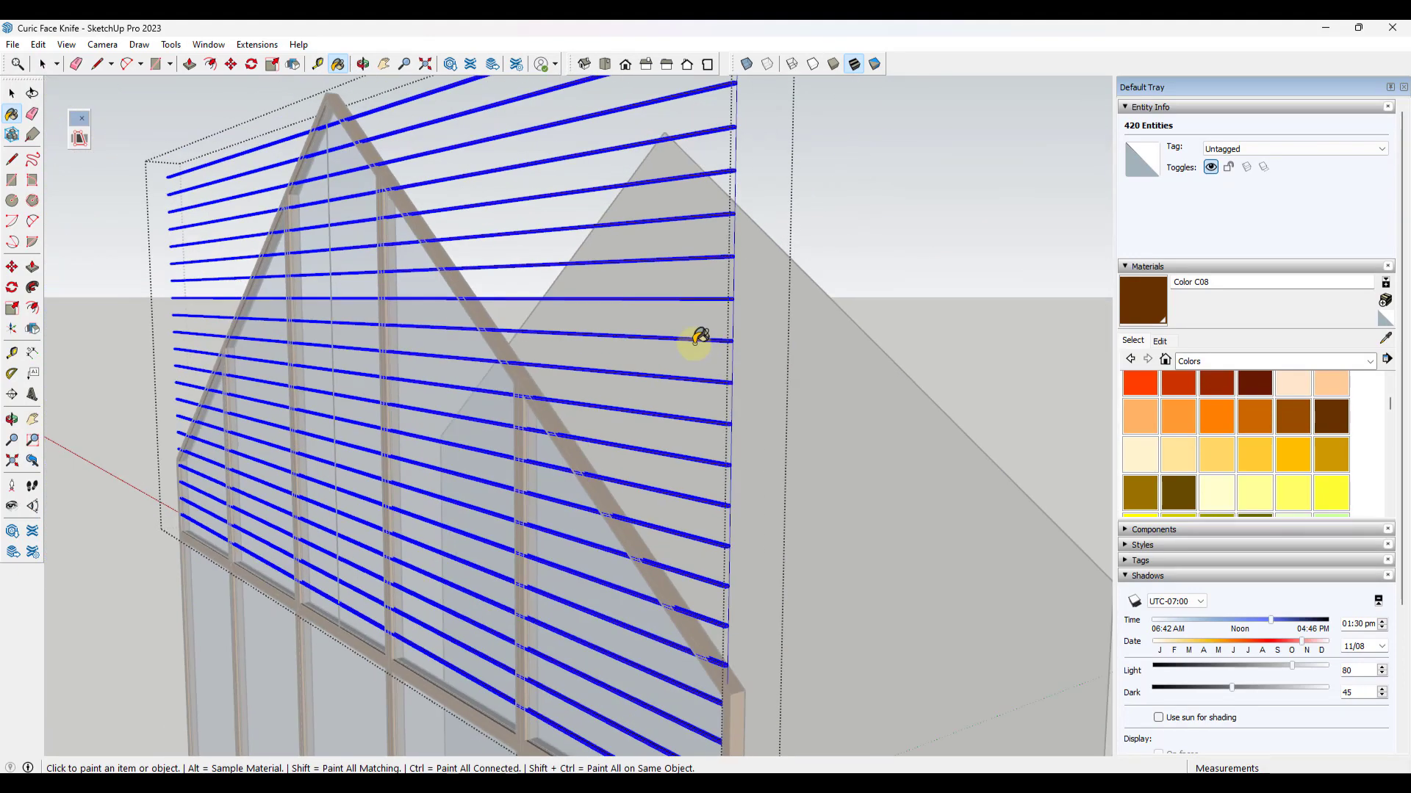
key("space")
left_click(823, 251)
left_click(681, 259)
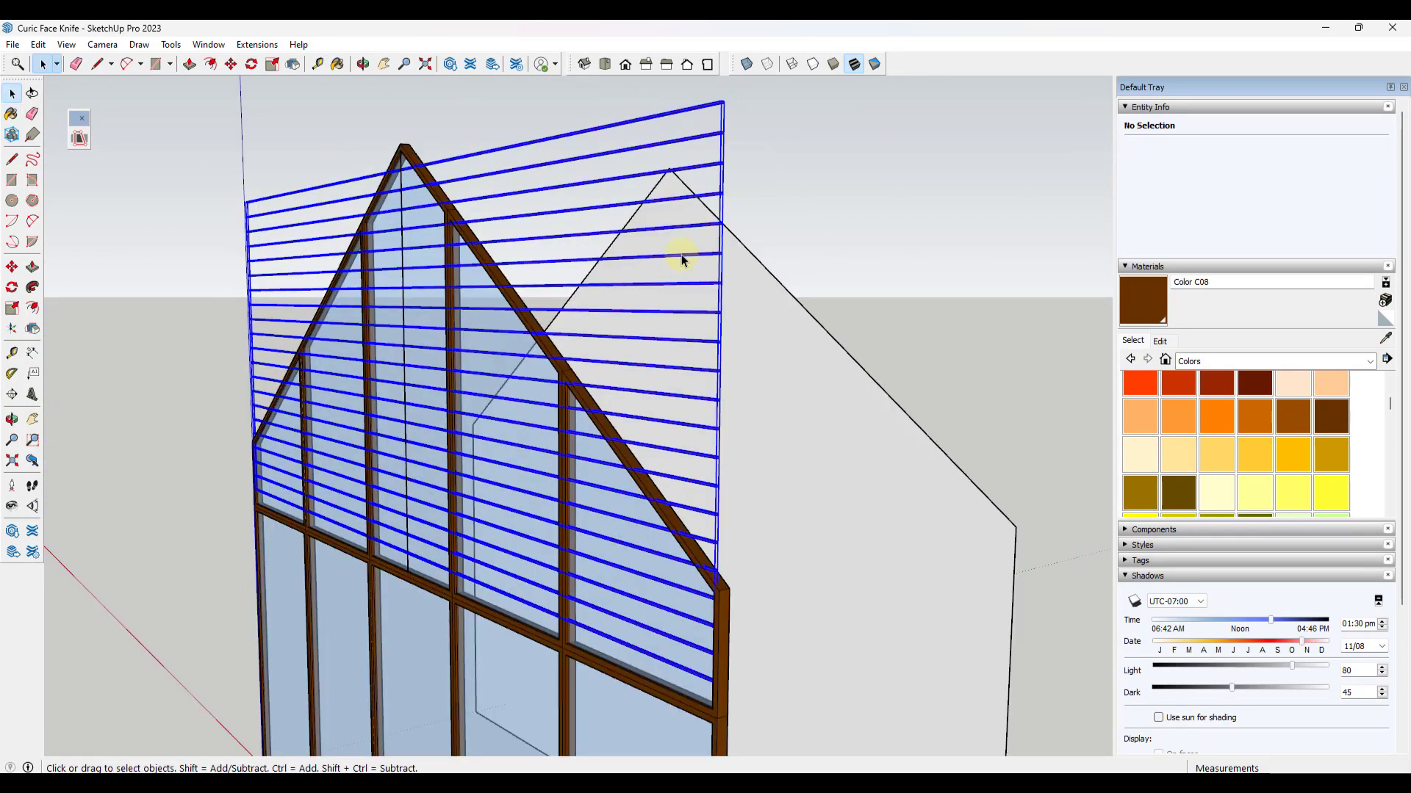
key("ctrl+a")
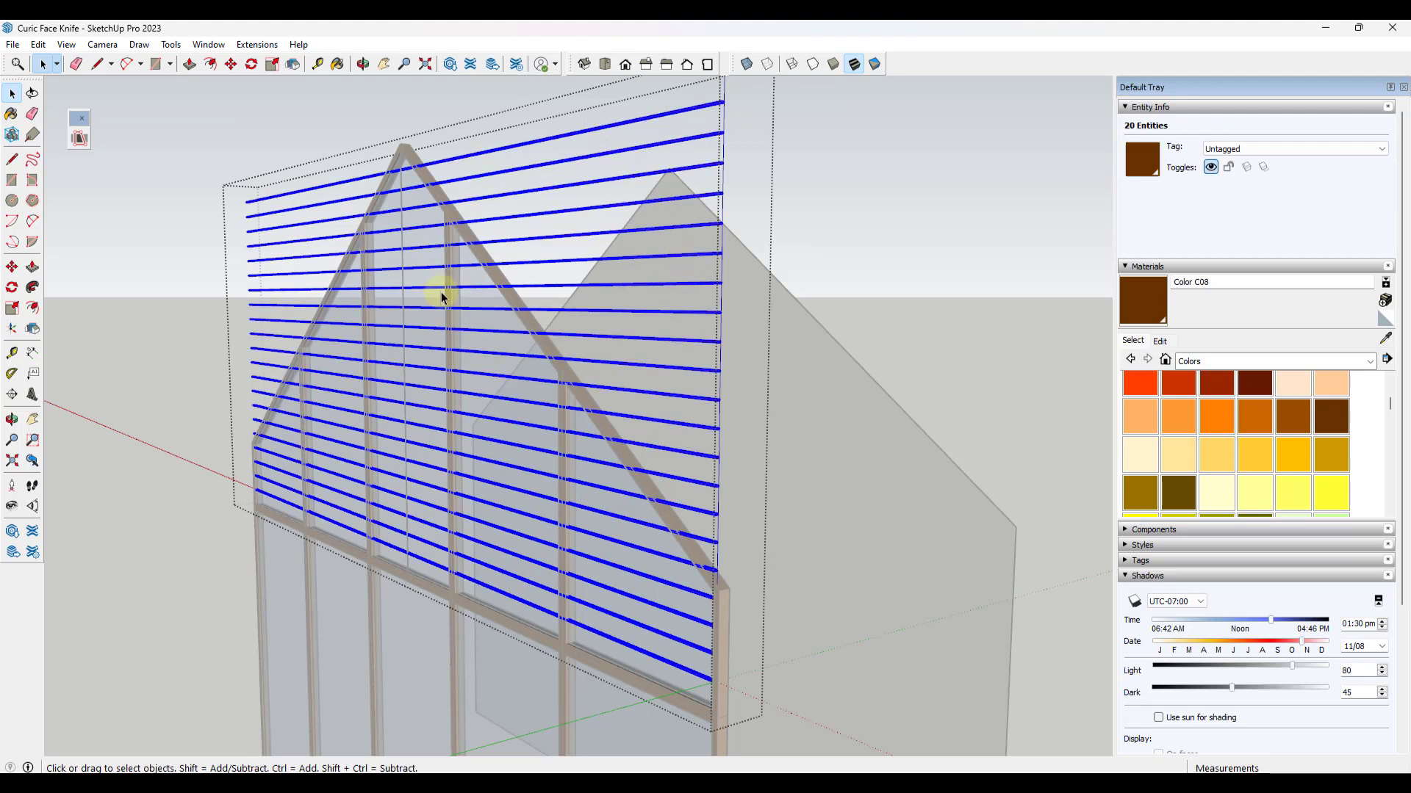
left_click(832, 364)
left_click(832, 364)
Trim the slat group to the gable outline with Curic Face Knife, using the separate gable-shaped face behind the window wall as the cutter
scroll(893, 348, "down", 5)
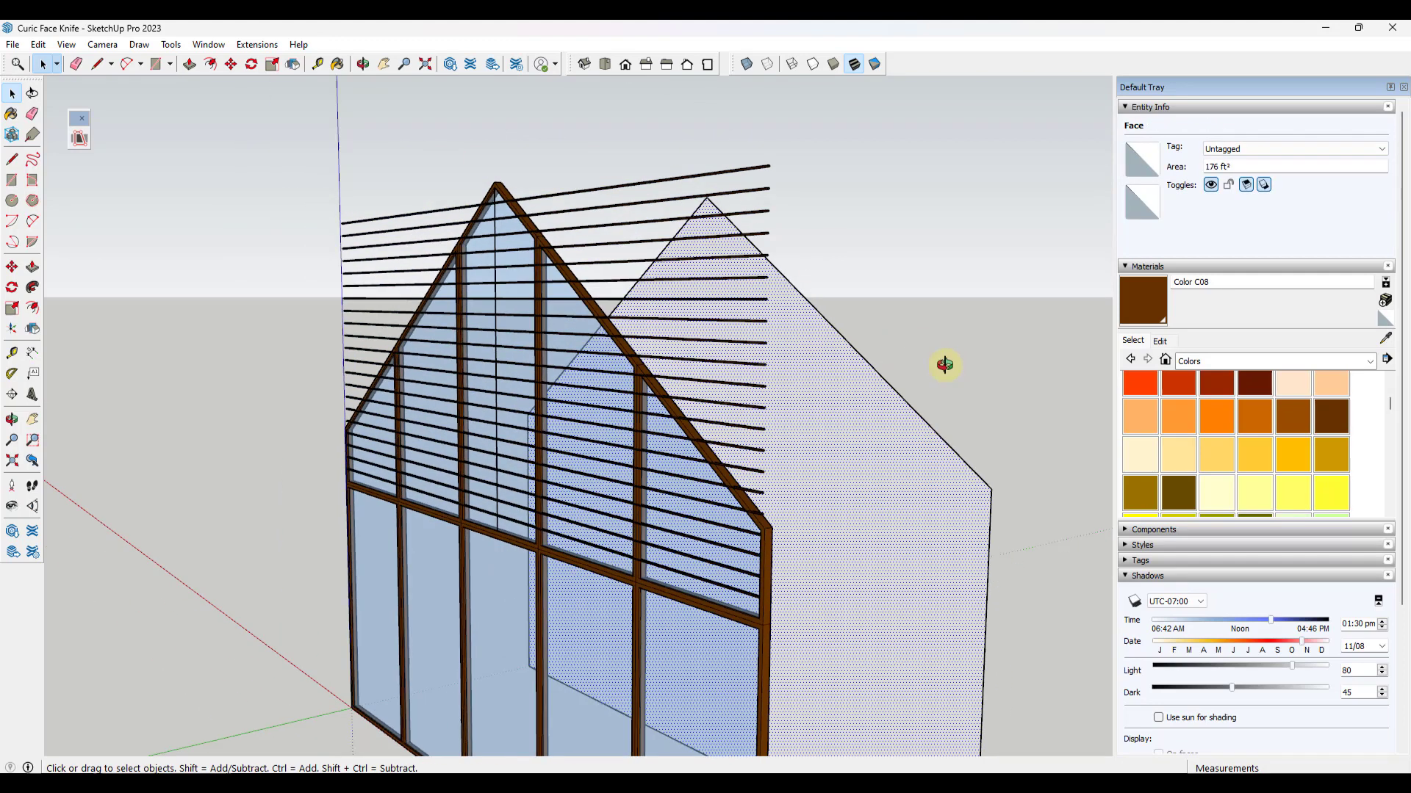
left_click(684, 302)
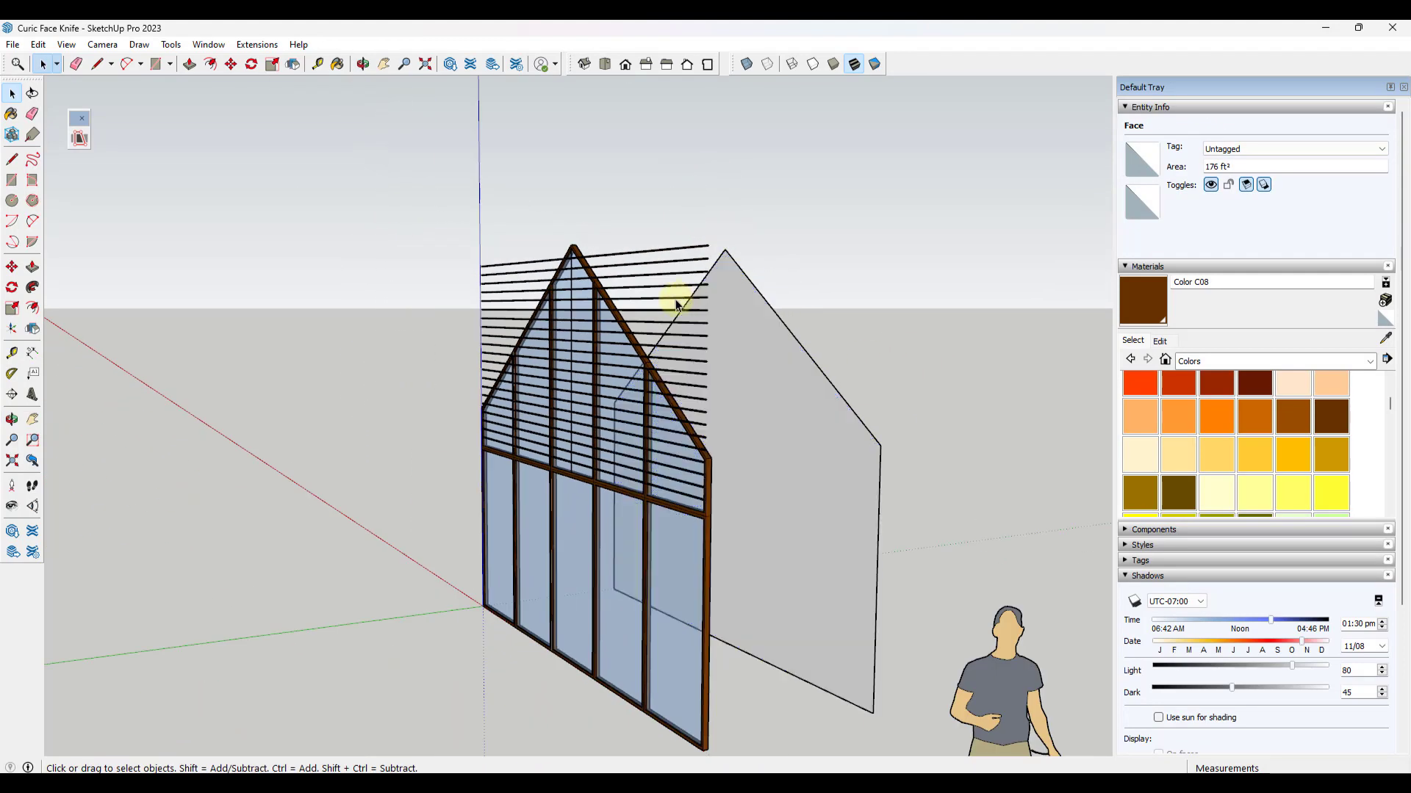
left_click(676, 304)
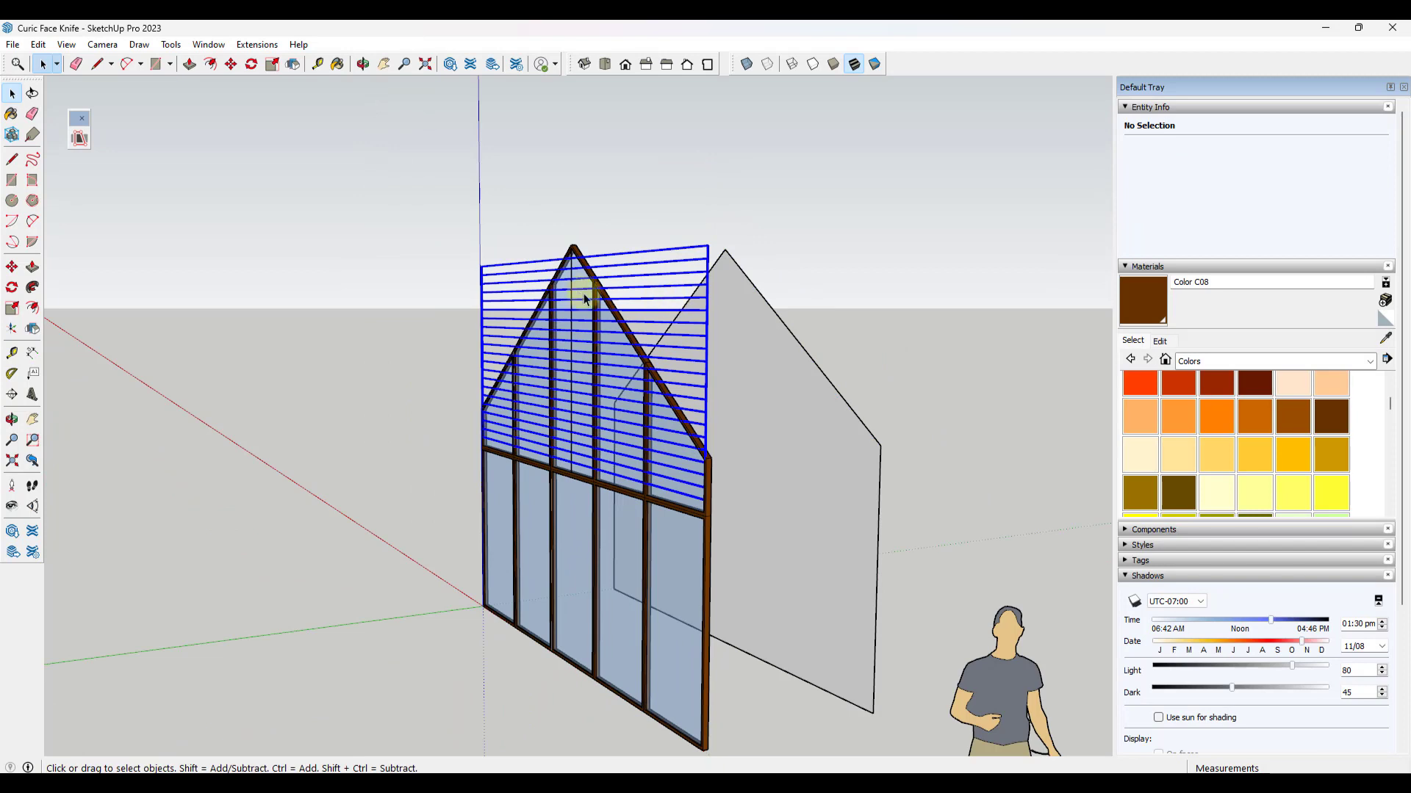
left_click(77, 139)
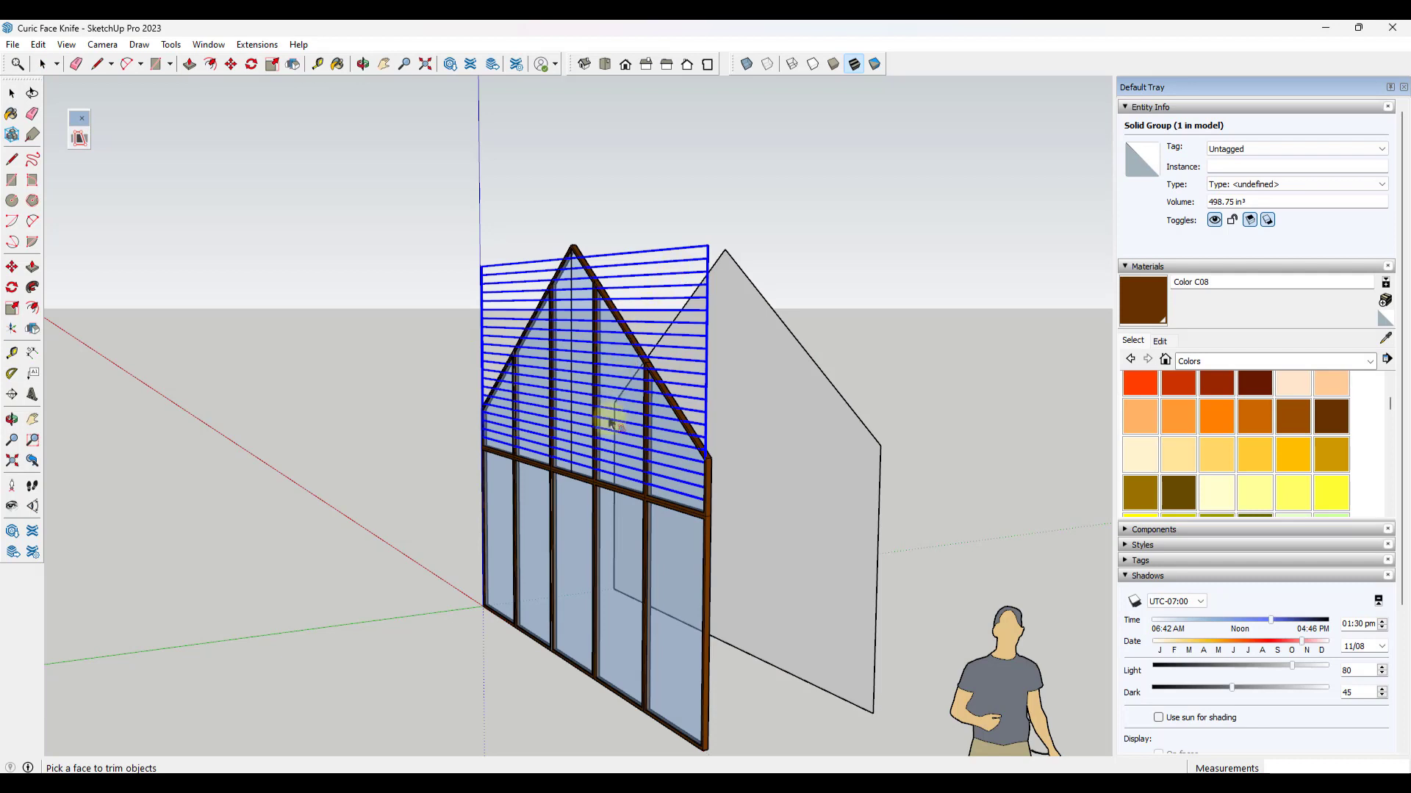
left_click(828, 446)
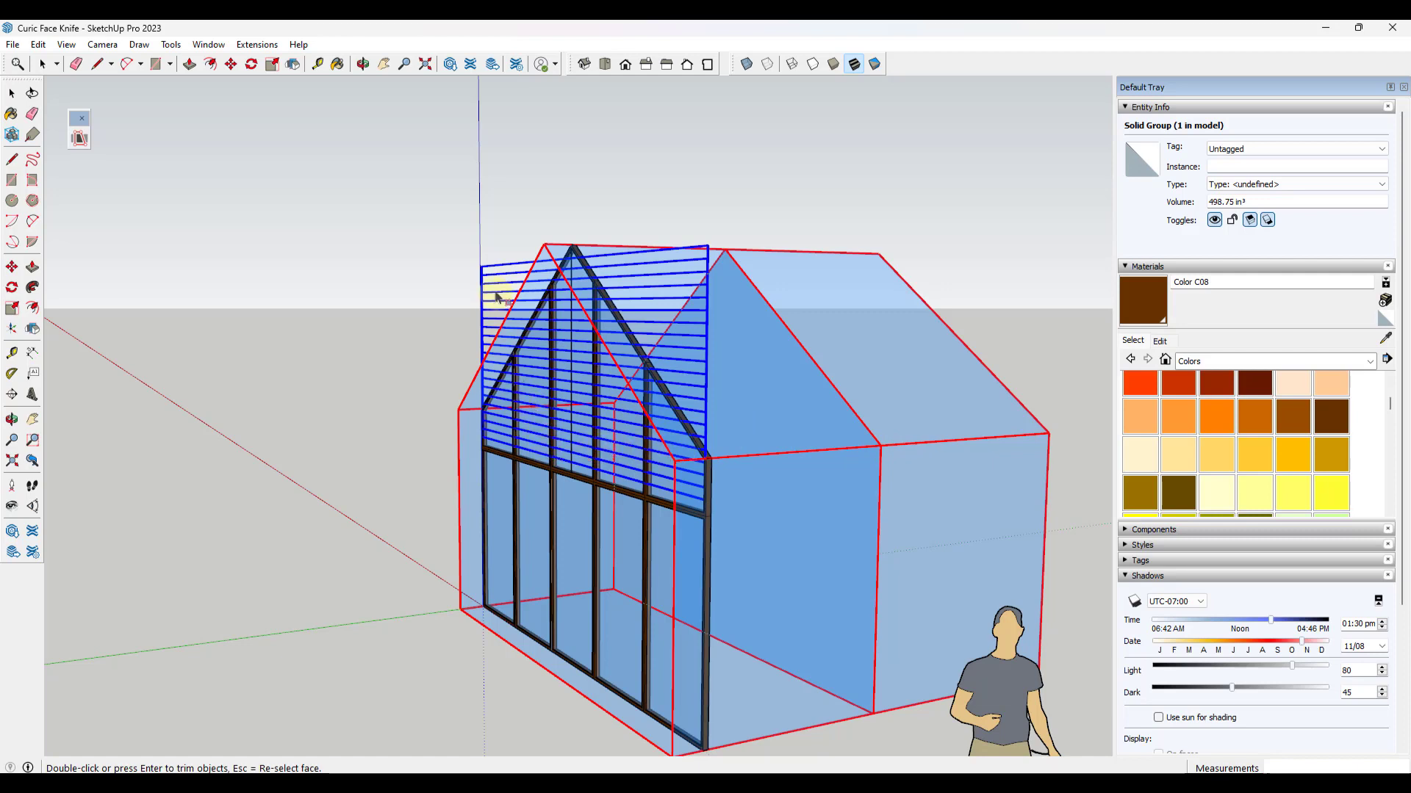
key("Return")
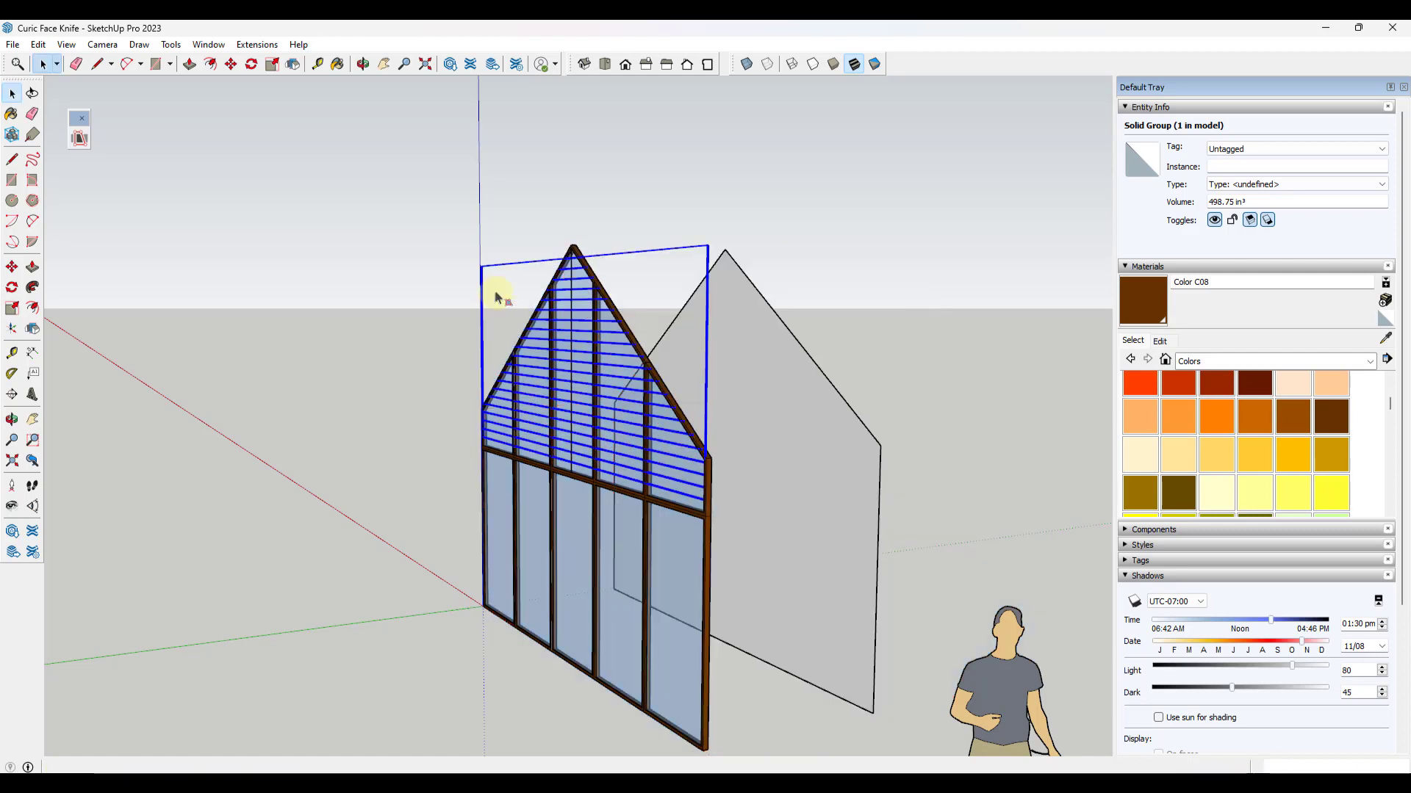
left_click(865, 301)
Examine the trimmed slats along the sloping gable frame and across the glass from several angles, close up and from afar
scroll(627, 340, "up", 6)
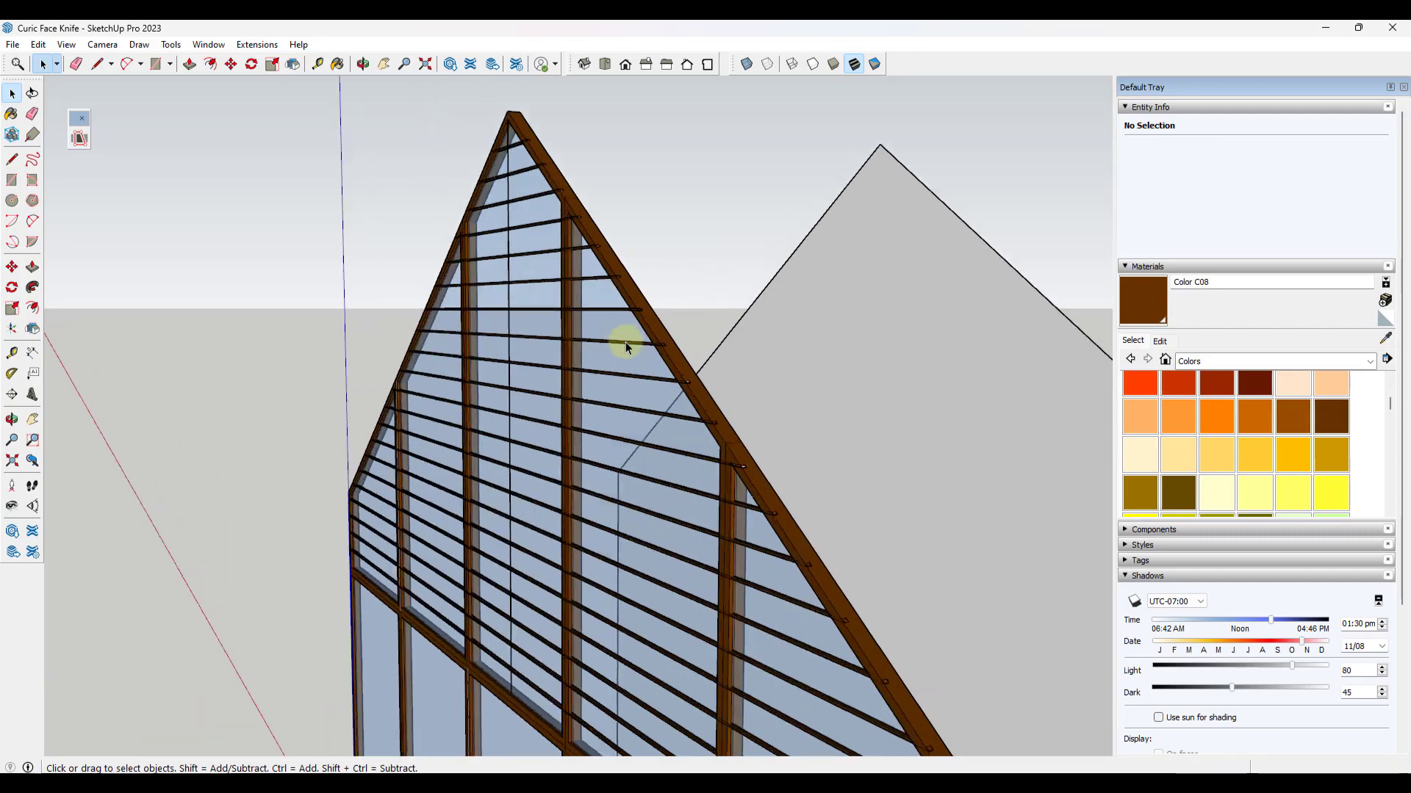
middle_click_drag(630, 351, 724, 320)
scroll(725, 320, "down", 6)
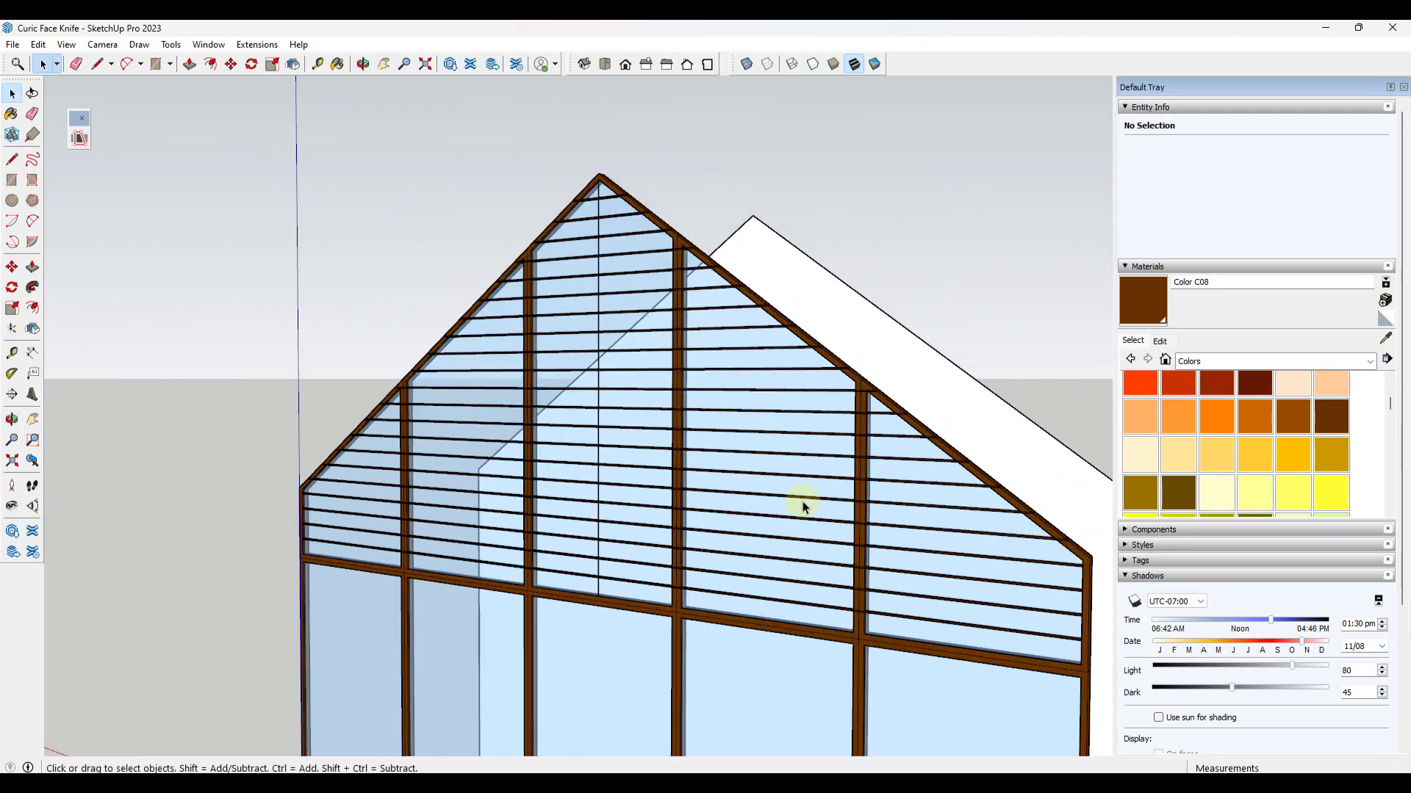
middle_click_drag(802, 501, 792, 518)
scroll(792, 518, "up", 3)
scroll(771, 518, "up", 4)
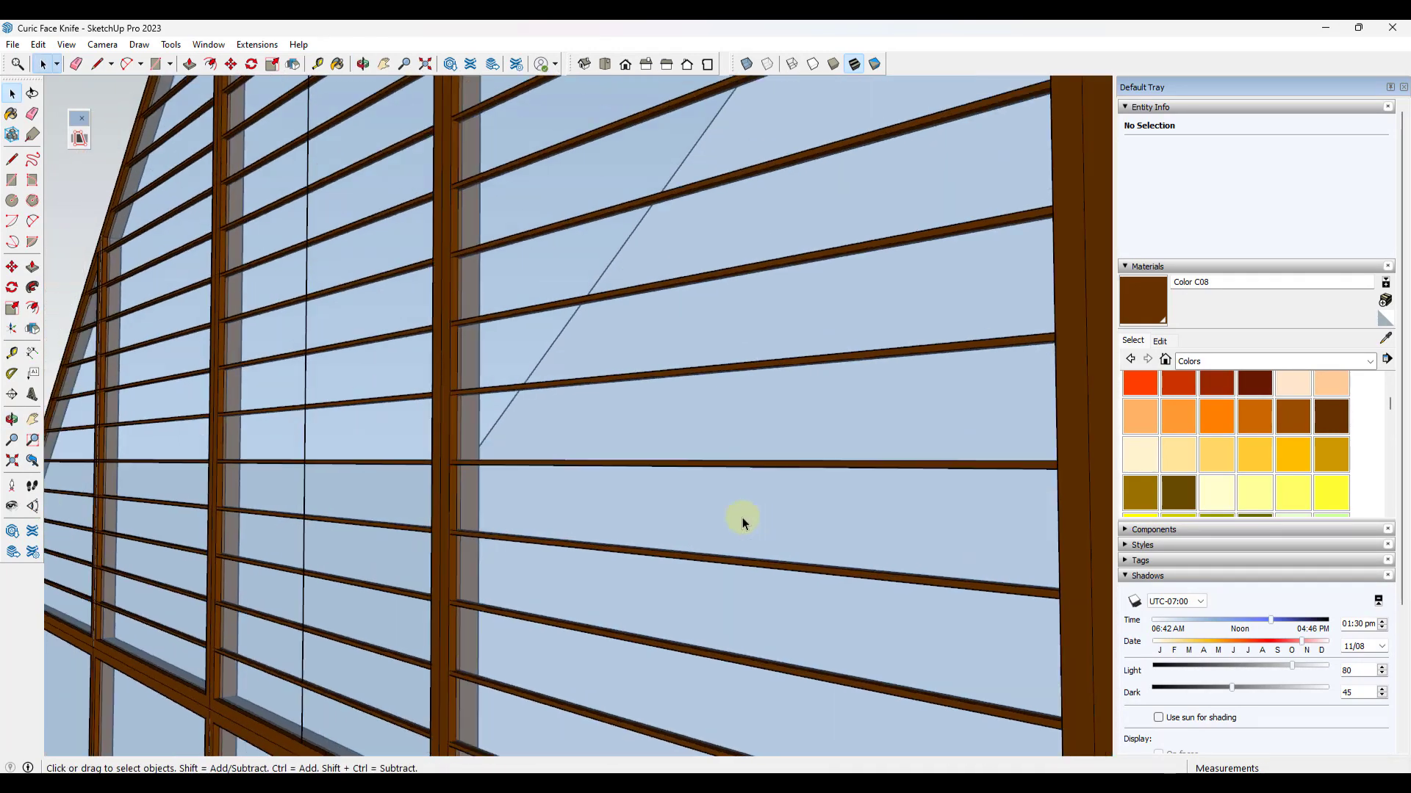
scroll(738, 517, "down", 6)
middle_click_drag(589, 506, 767, 528)
scroll(766, 527, "down", 5)
middle_click_drag(857, 510, 759, 497)
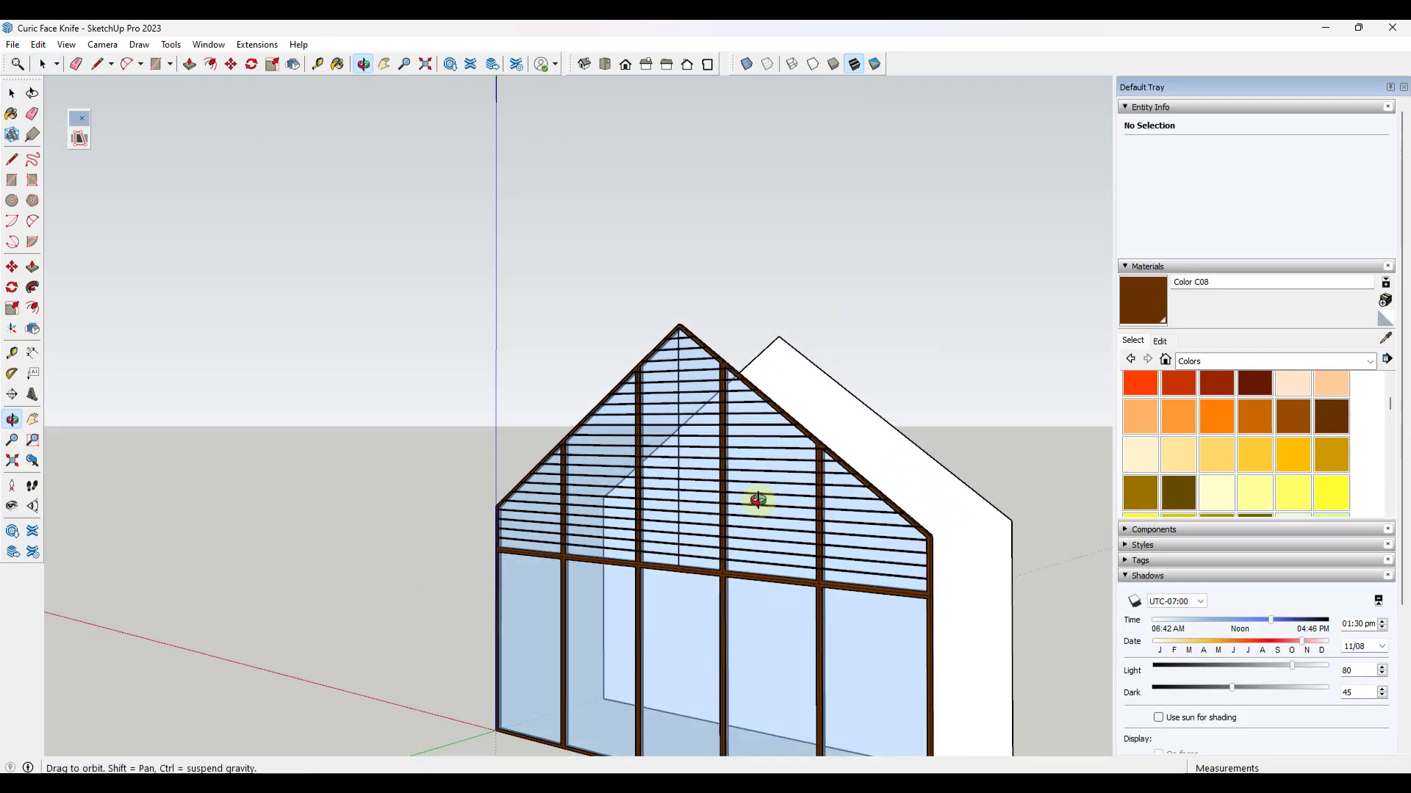